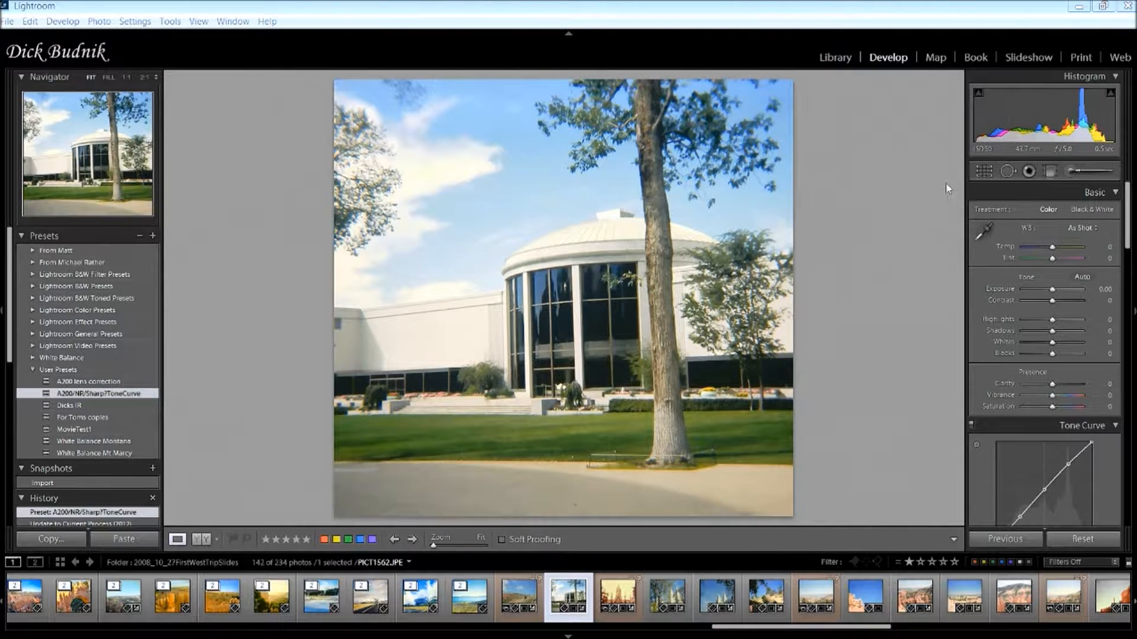
# Straighten the photo to a crop angle of 2.79 by tracing a vertical column of the building's entrance with the straighten tool.
pyautogui.click(984, 173)
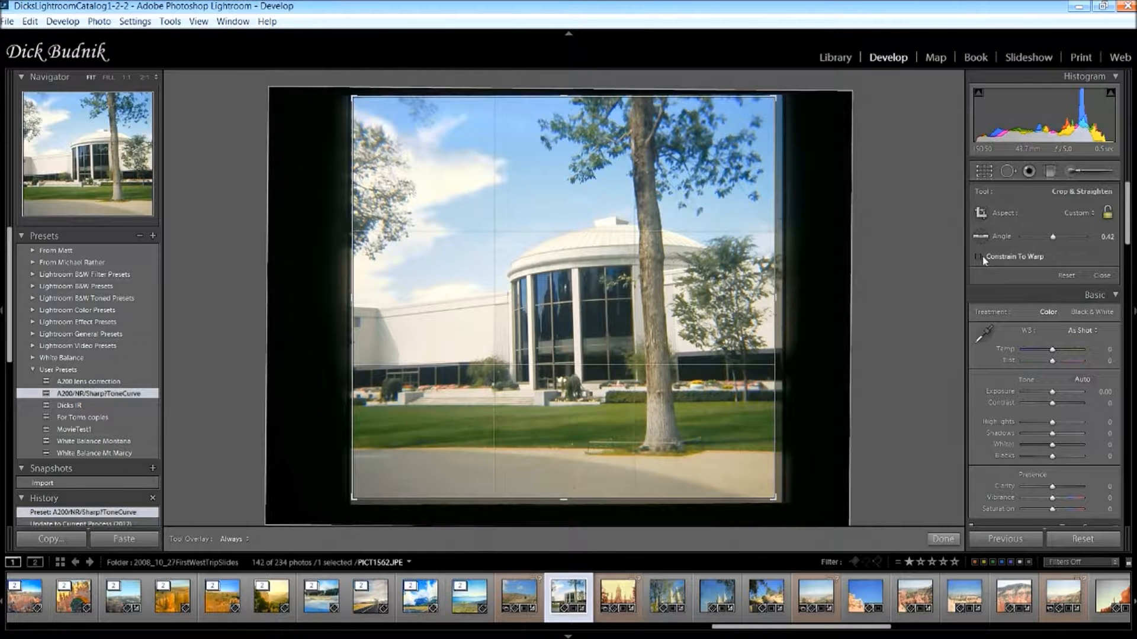
pyautogui.click(986, 238)
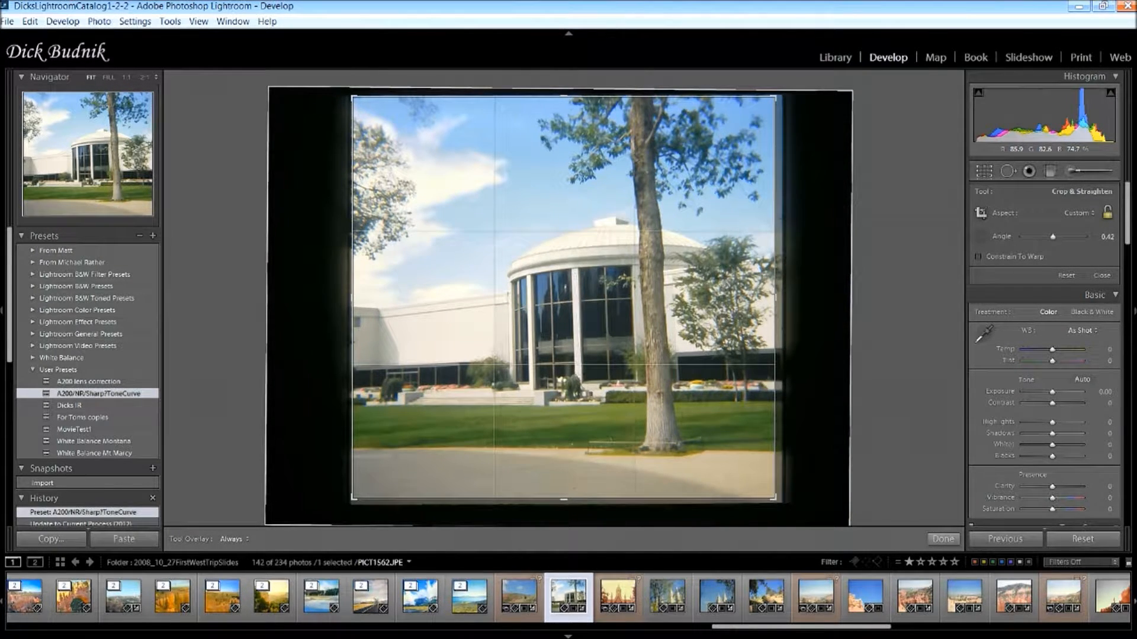
pyautogui.moveTo(574, 272); pyautogui.dragTo(578, 374)
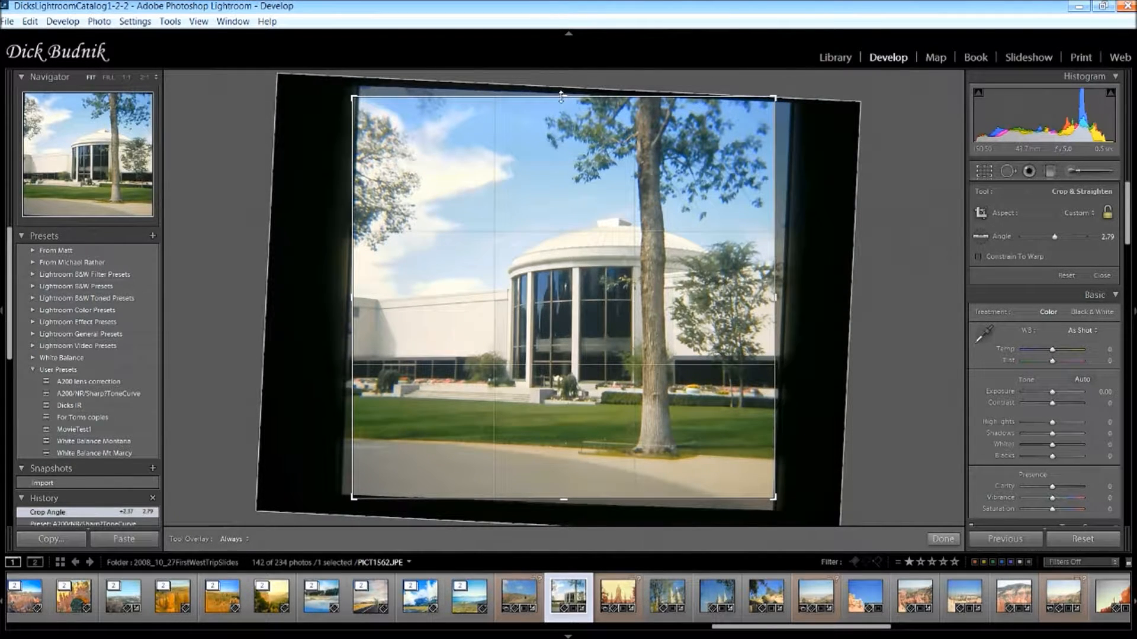
# Tighten the crop slightly on all four edges to exclude the dark slide border, and apply the crop.
pyautogui.moveTo(564, 97); pyautogui.dragTo(563, 99)
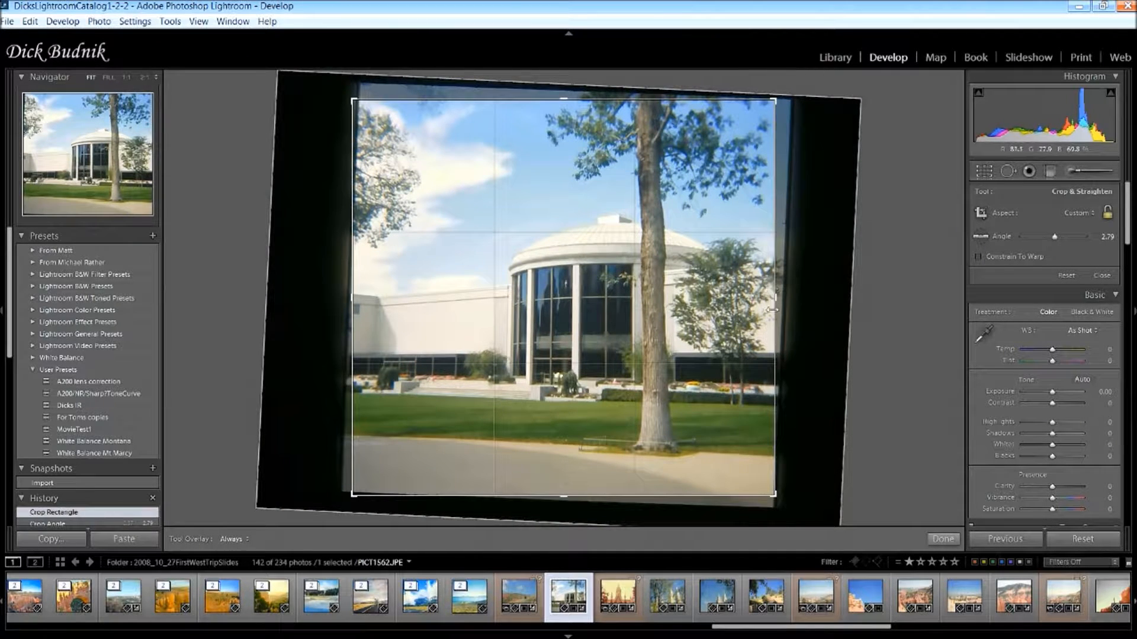
pyautogui.moveTo(772, 301); pyautogui.dragTo(772, 302)
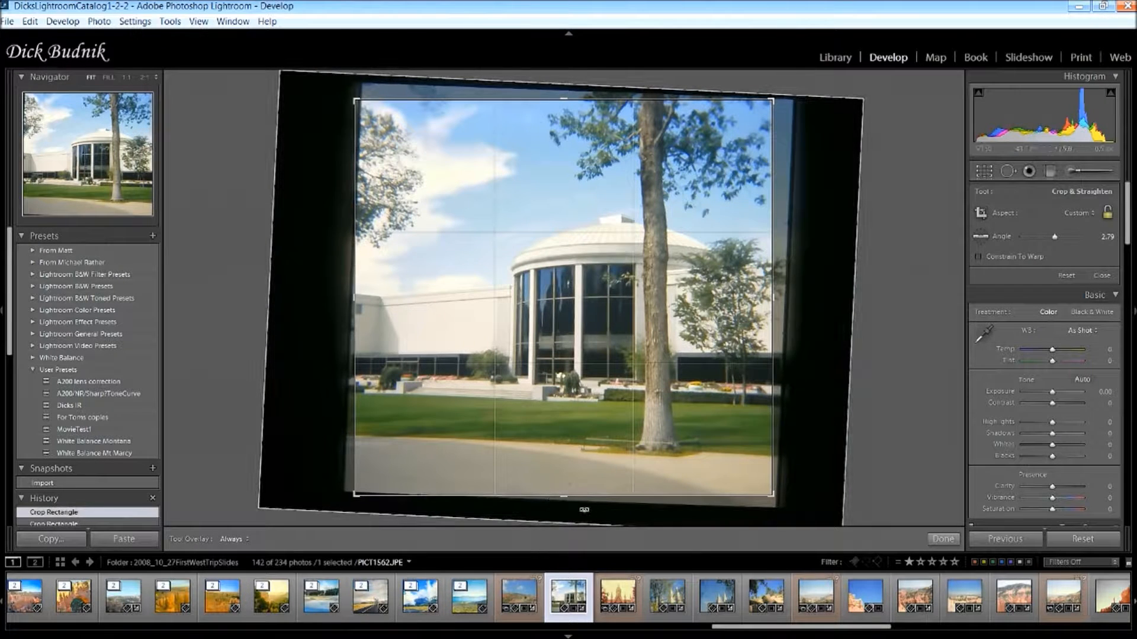
pyautogui.moveTo(564, 499); pyautogui.dragTo(564, 497)
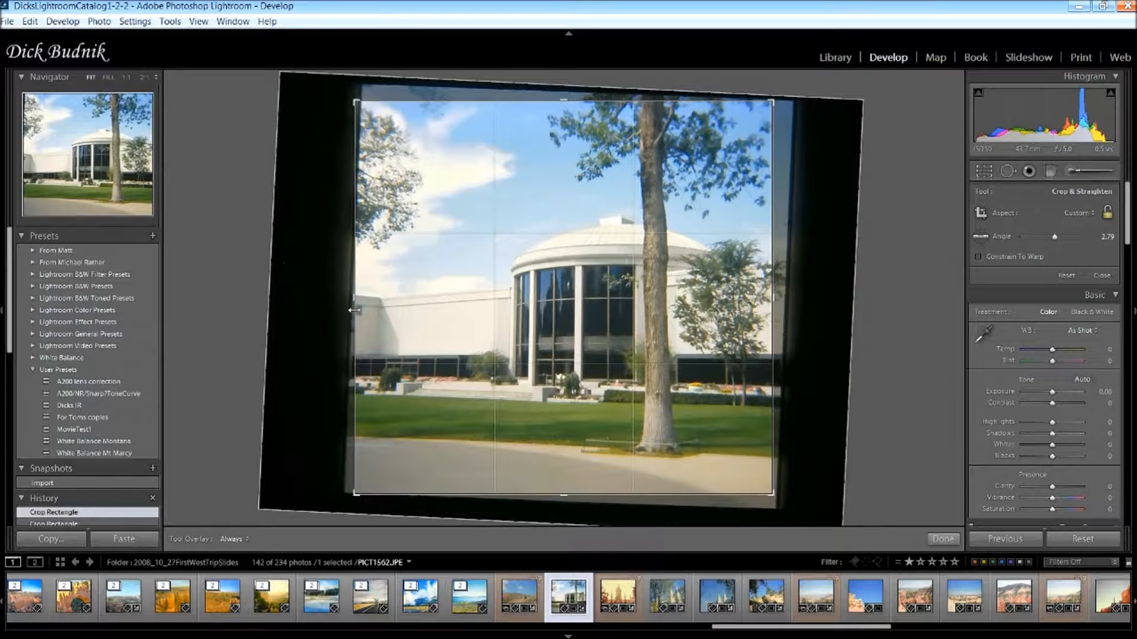
pyautogui.moveTo(354, 301); pyautogui.dragTo(359, 302)
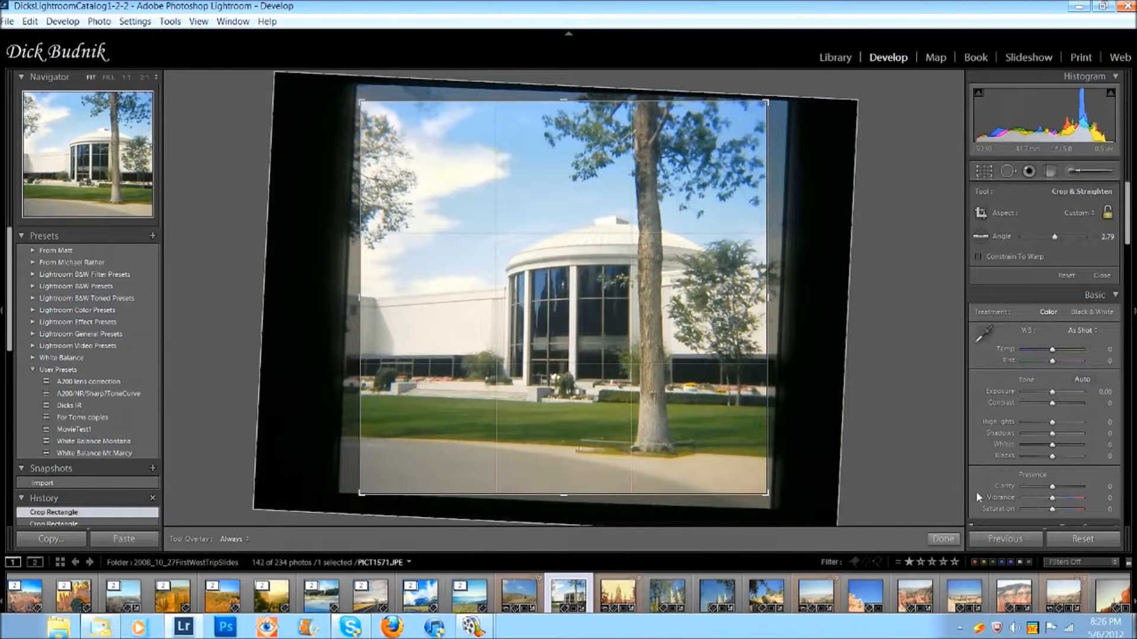
pyautogui.click(942, 538)
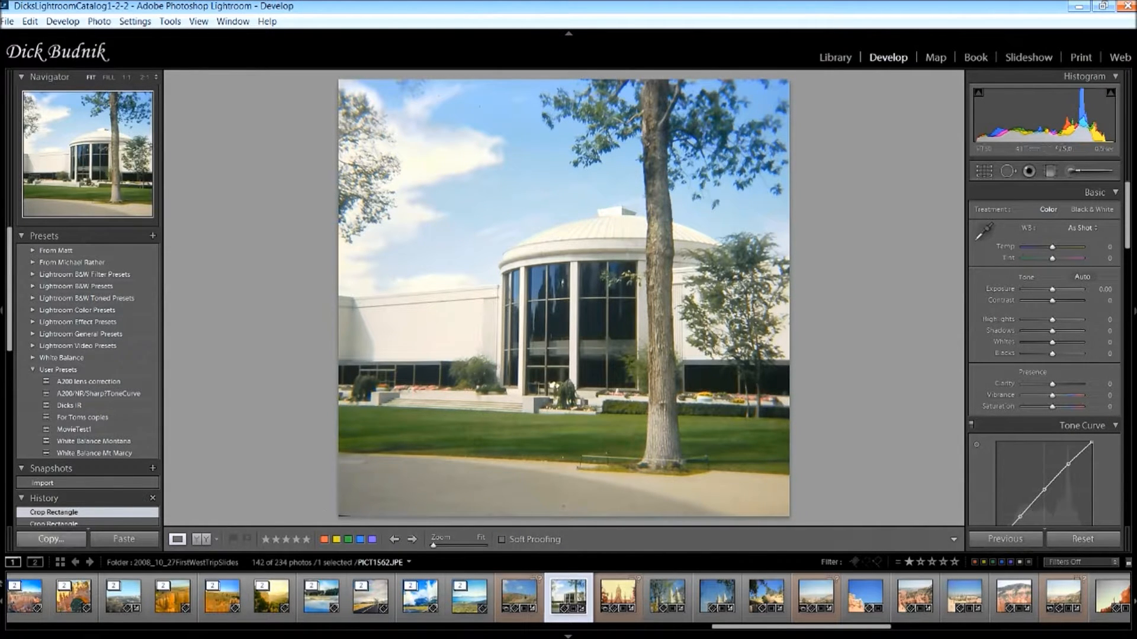
# Review the edit history states one by one from the import, through the preset and crop angle, up to the latest crop.
pyautogui.scroll(-3, 62, 429)
pyautogui.scroll(-2, 62, 429)
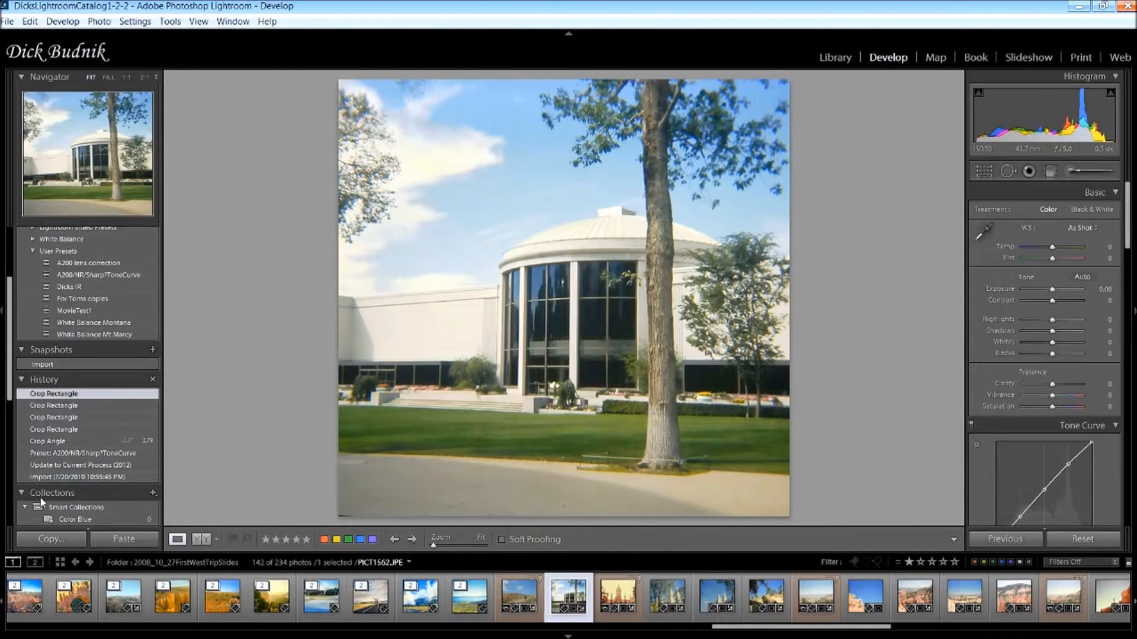
pyautogui.click(61, 477)
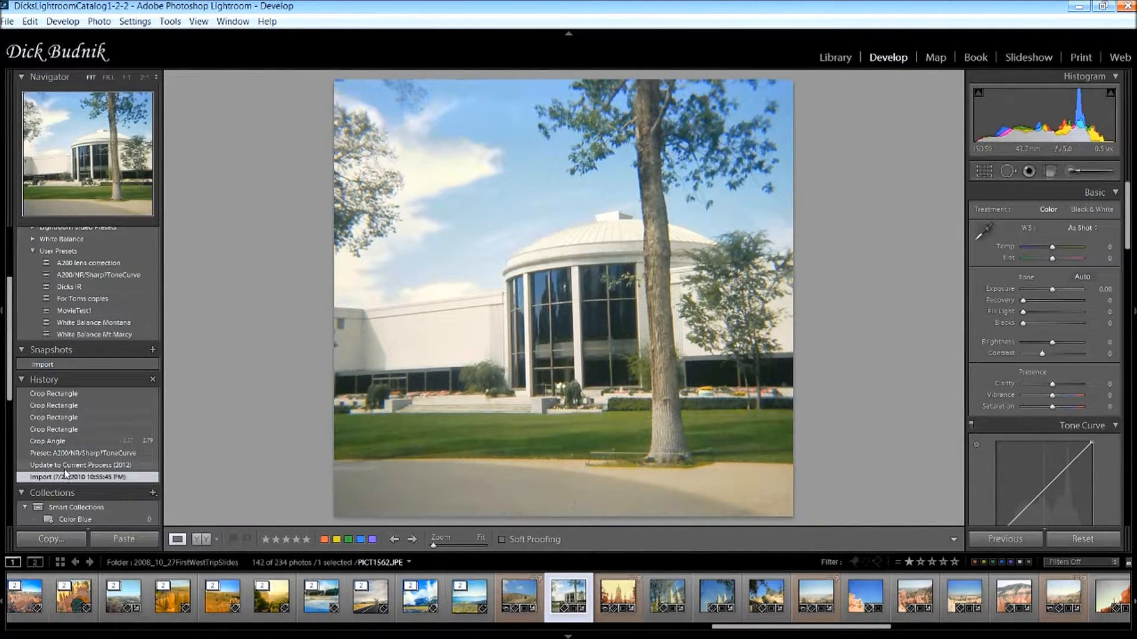
pyautogui.click(66, 466)
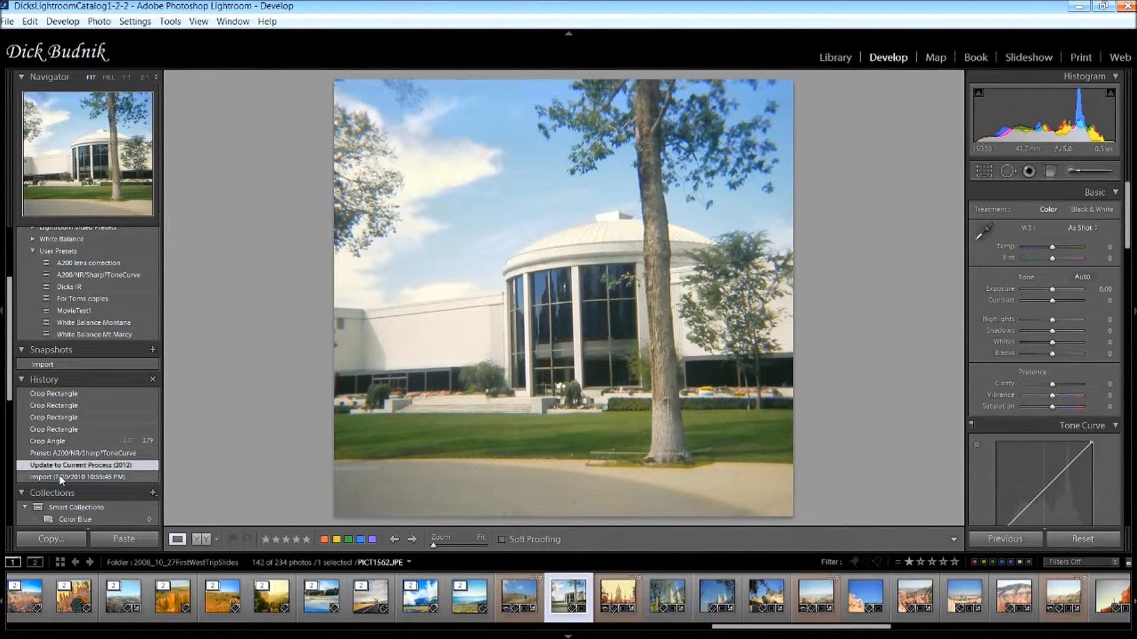
pyautogui.click(87, 454)
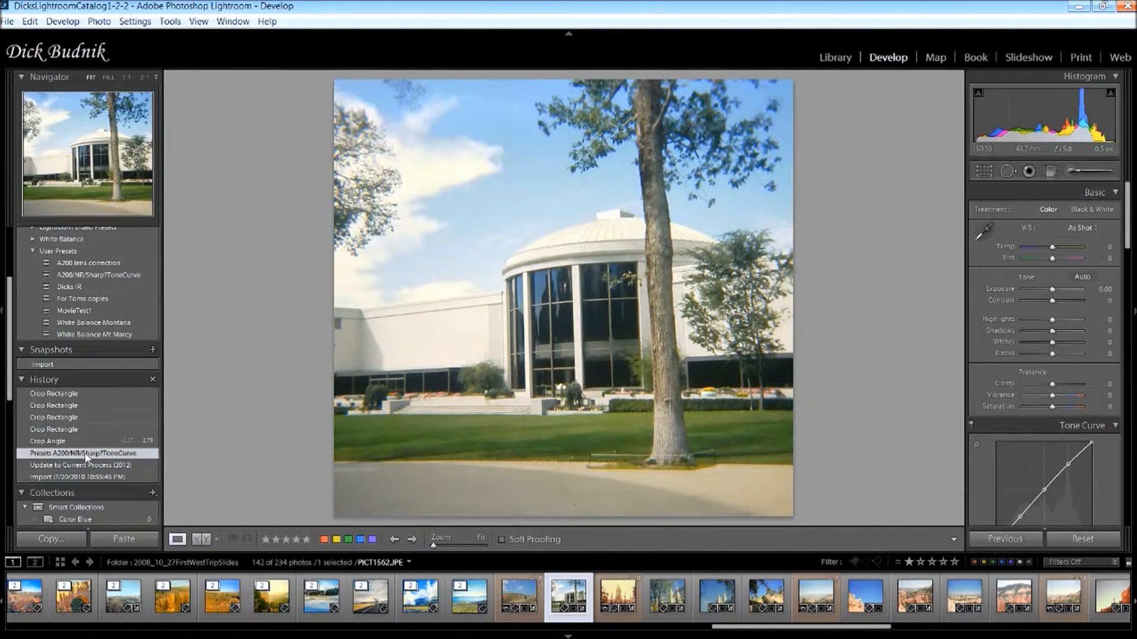
pyautogui.click(45, 441)
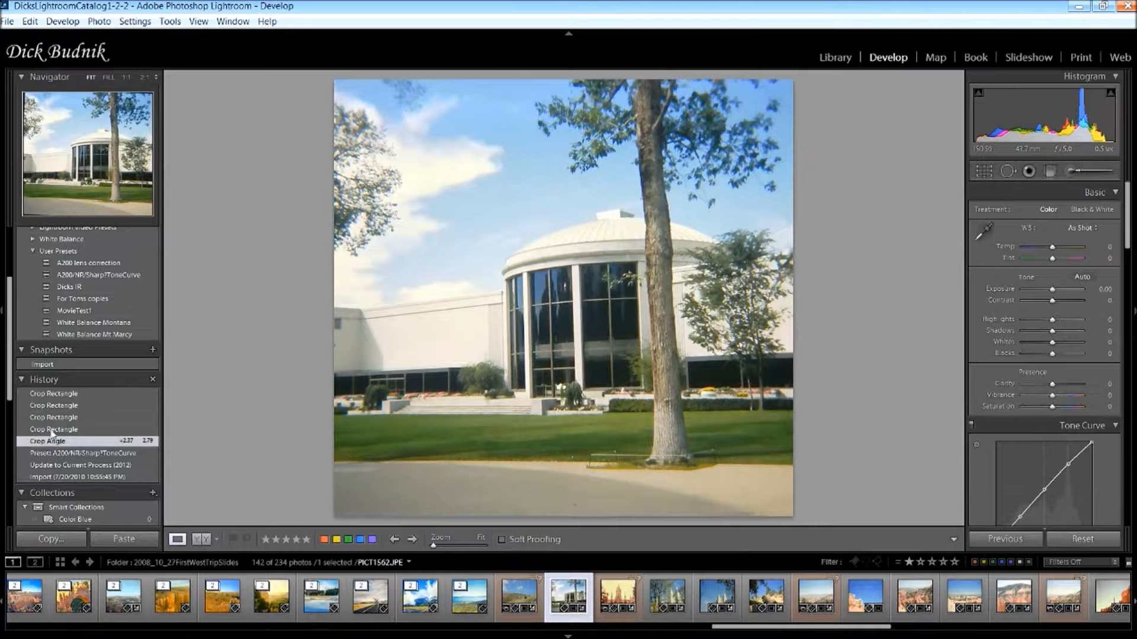
pyautogui.click(53, 419)
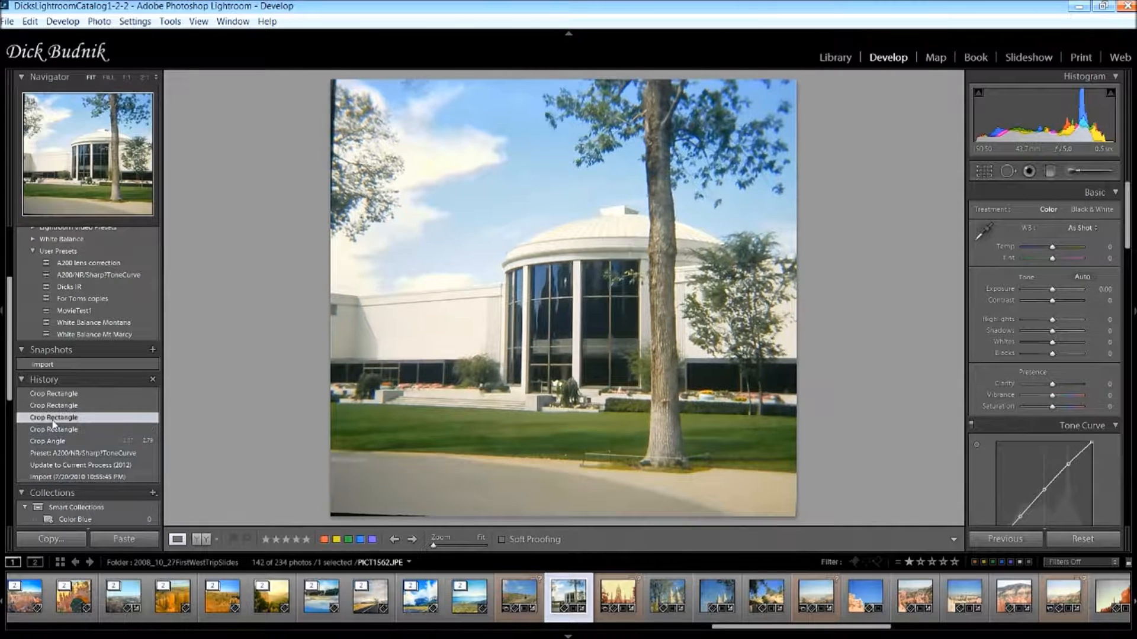
pyautogui.click(57, 407)
pyautogui.click(55, 418)
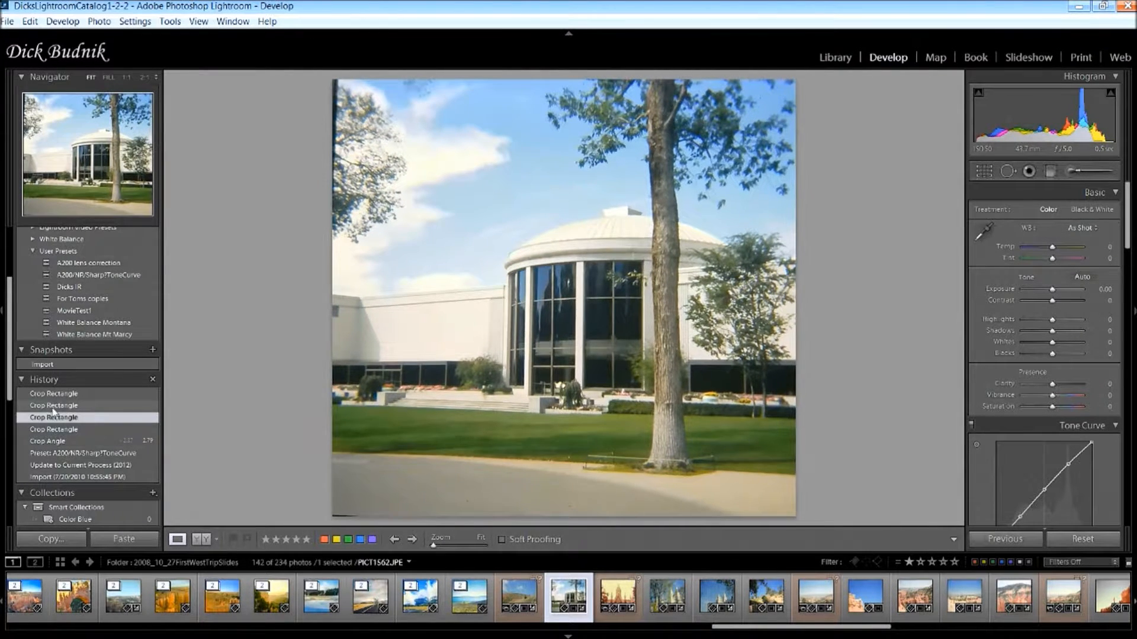
pyautogui.click(55, 407)
pyautogui.click(61, 394)
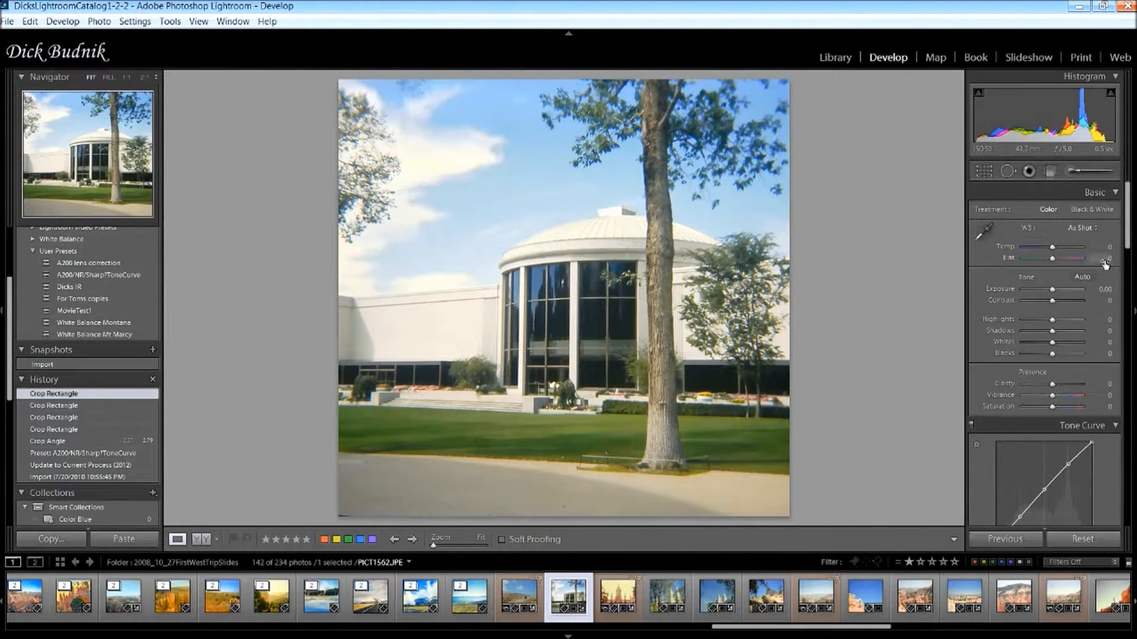
# Try setting the white balance by sampling the building's dome, and revert to the latest crop state in the history.
pyautogui.click(984, 231)
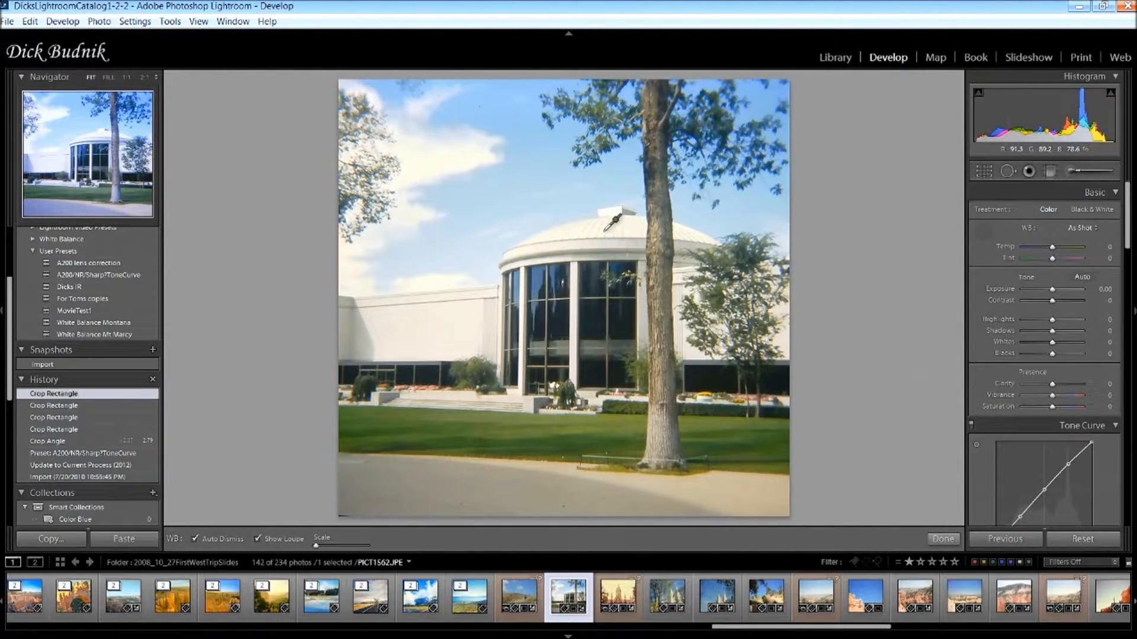
pyautogui.click(604, 230)
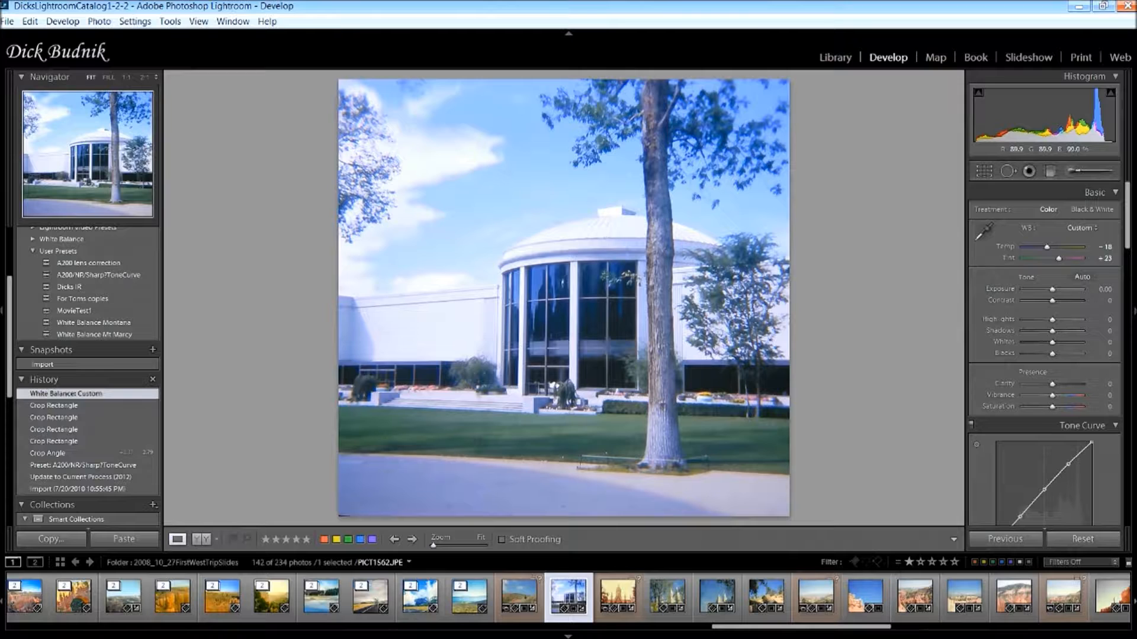
pyautogui.click(59, 407)
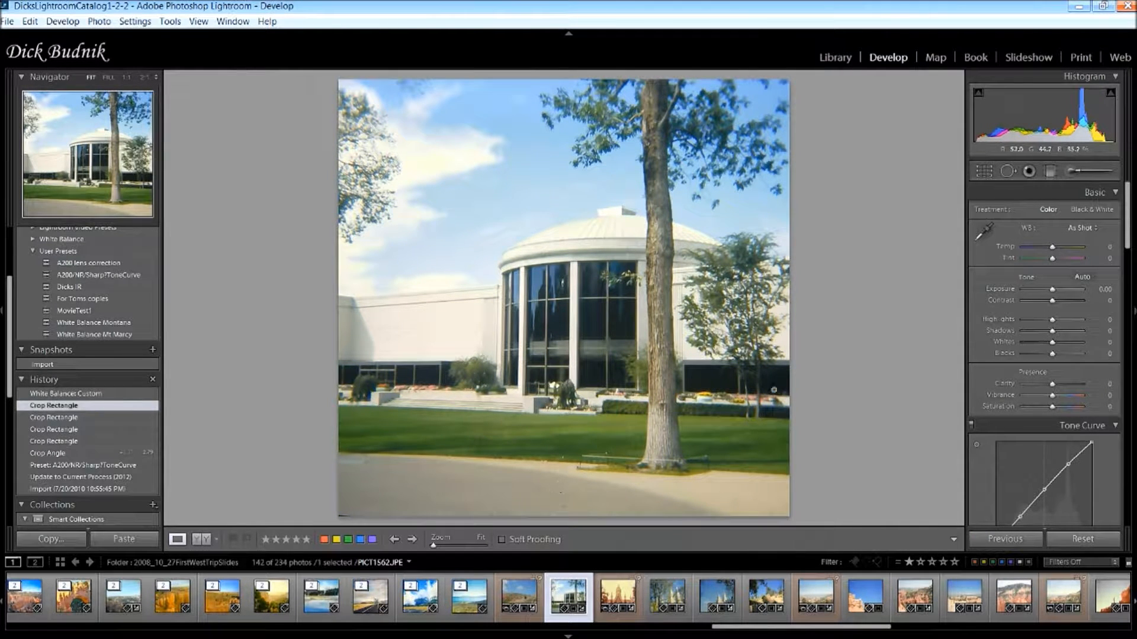
# Set a custom white balance by sampling the grey pavement in the foreground.
pyautogui.click(984, 232)
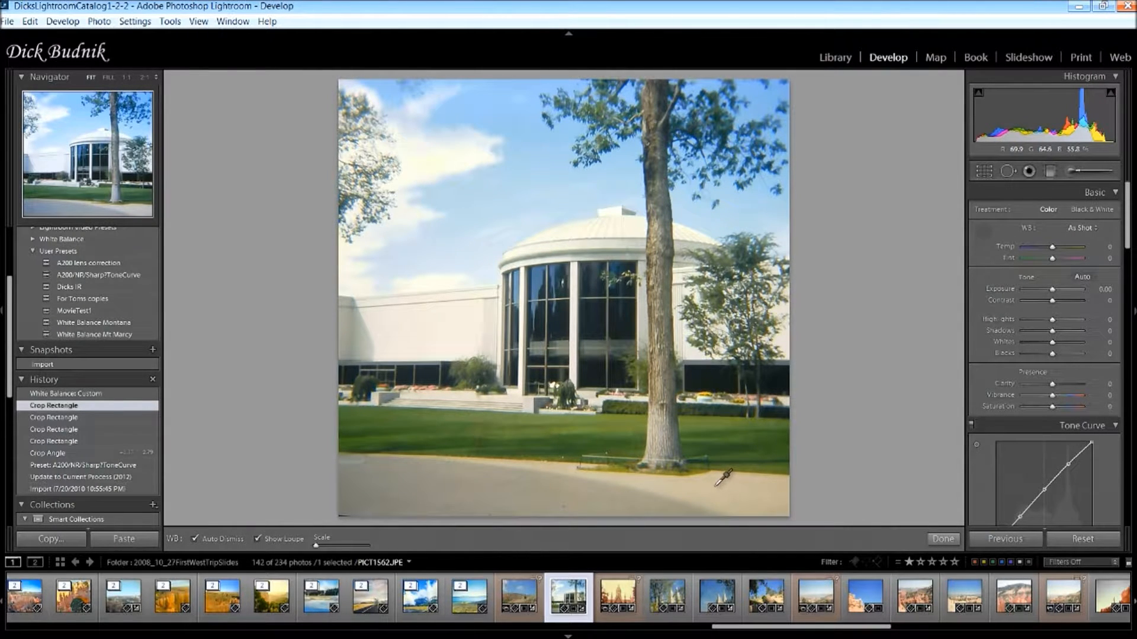
pyautogui.click(463, 475)
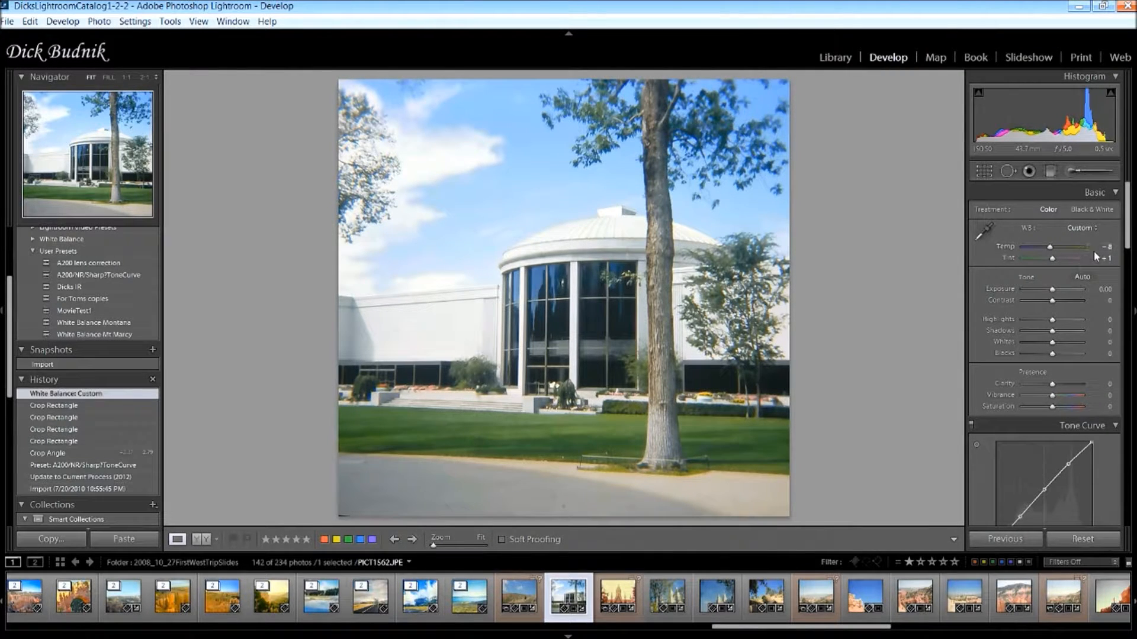
# Reset the temperature to 0 and try different values, including -9, +67 and +43.
pyautogui.doubleClick(1050, 248)
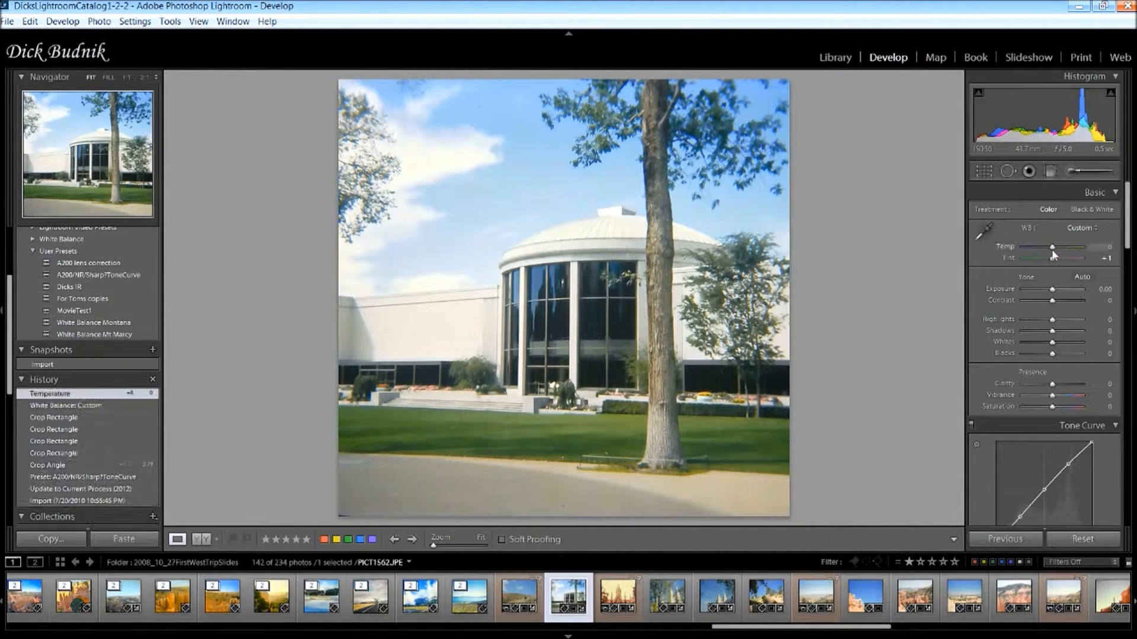
pyautogui.moveTo(1052, 248); pyautogui.dragTo(1049, 249)
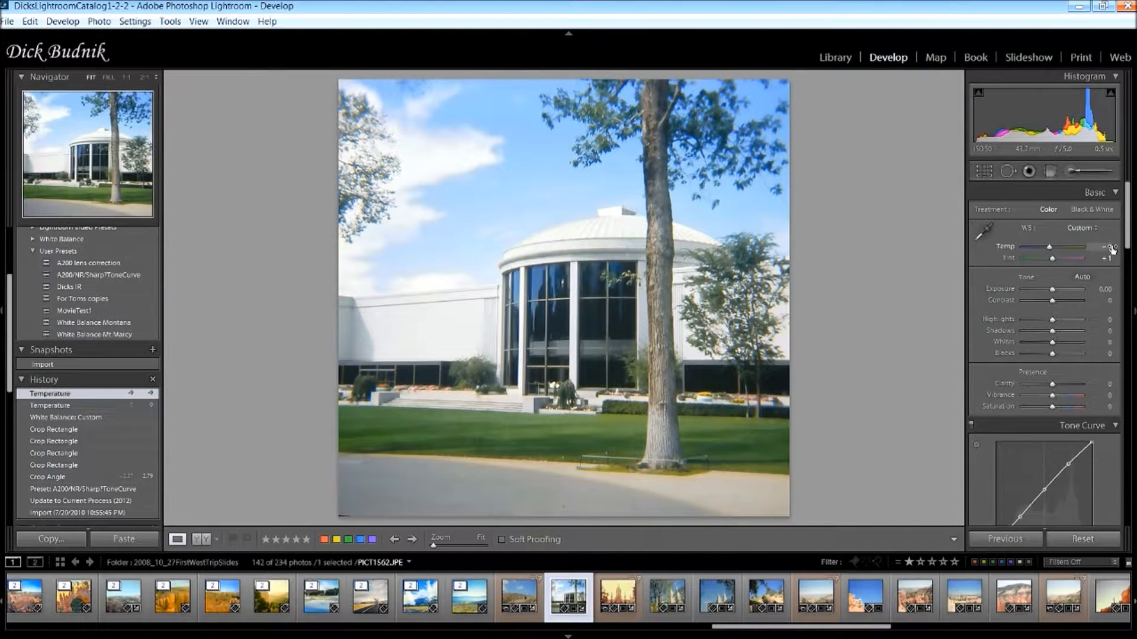
pyautogui.moveTo(1100, 249); pyautogui.dragTo(1129, 248)
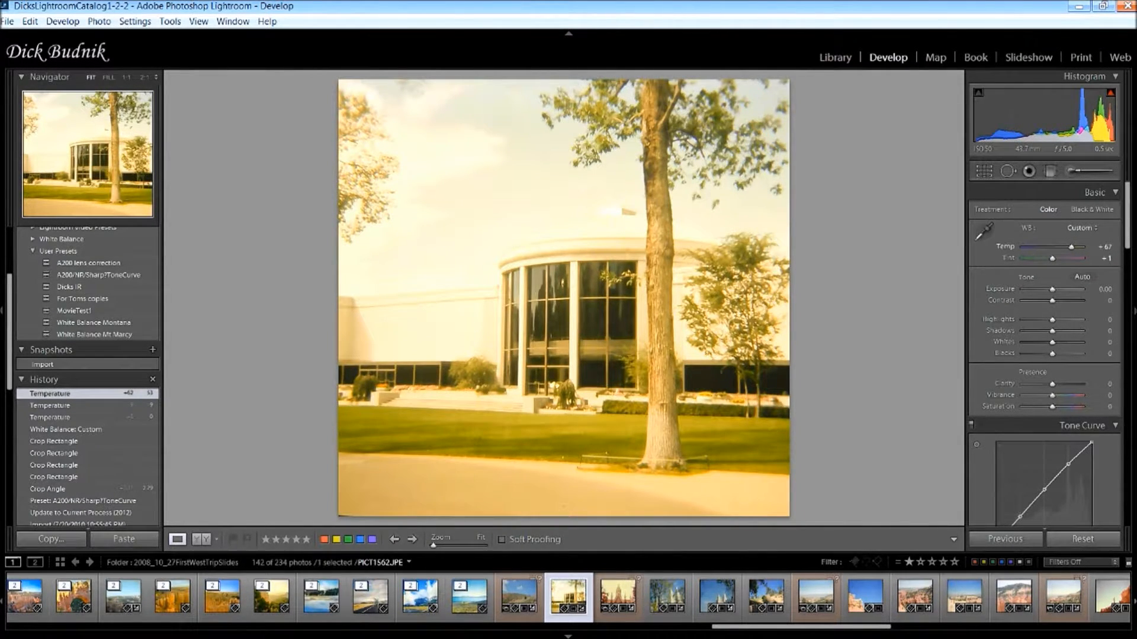
pyautogui.moveTo(1103, 250)
pyautogui.mouseDown()
pyautogui.moveTo(1093, 249)
pyautogui.moveTo(1123, 259)
pyautogui.mouseUp()
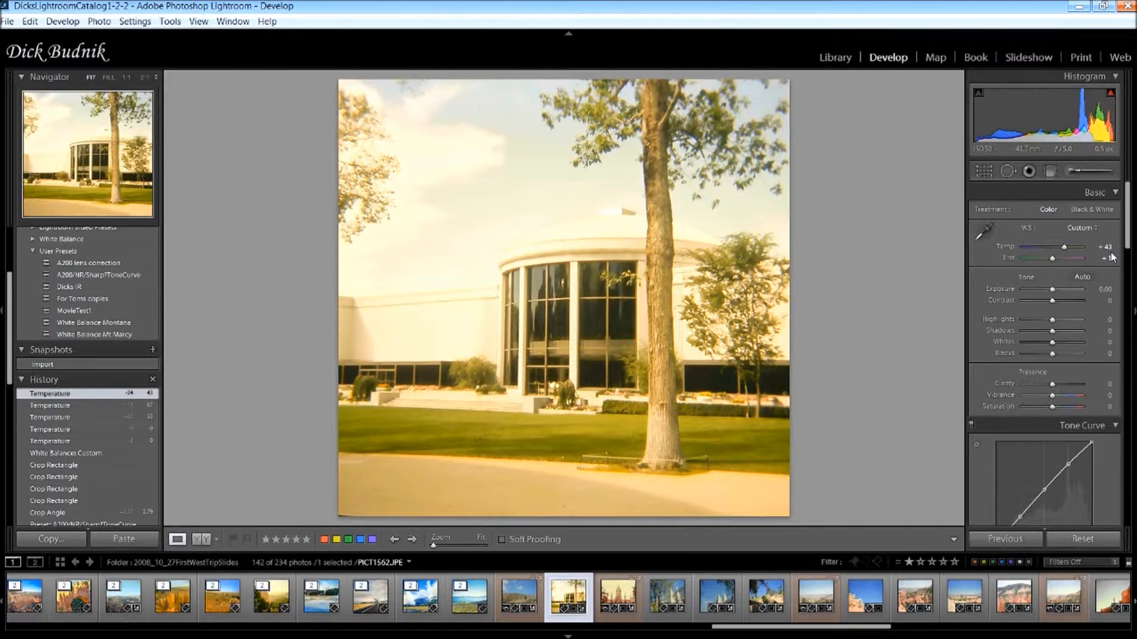
pyautogui.press('-')
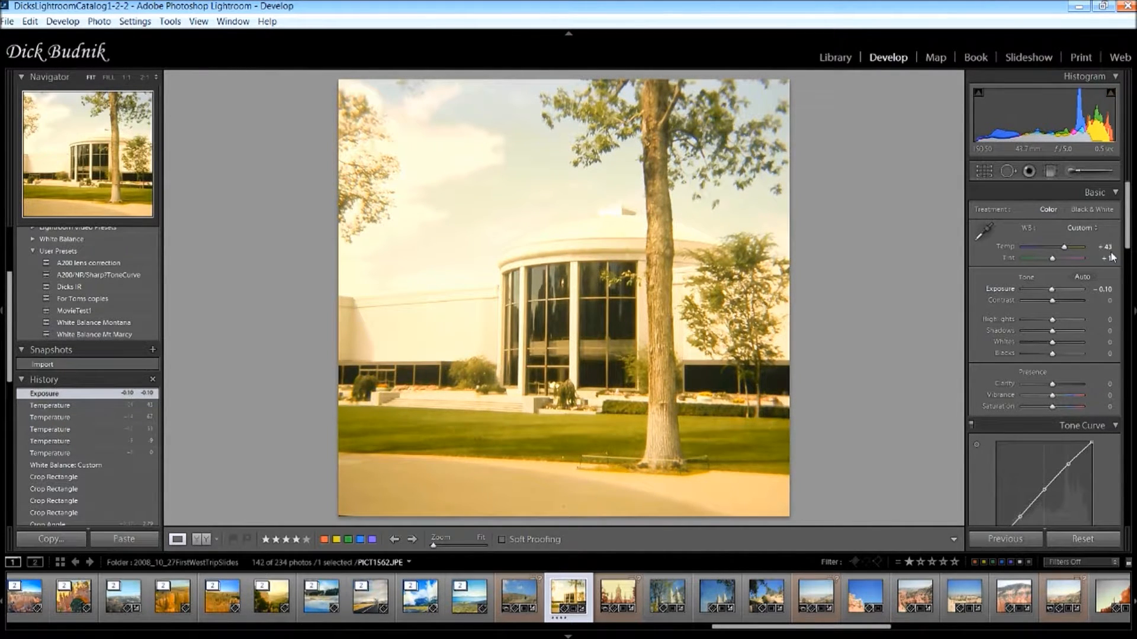
# Set the white balance temperature to -4 and the tint to 0.
pyautogui.click(1105, 246)
pyautogui.write('-4')
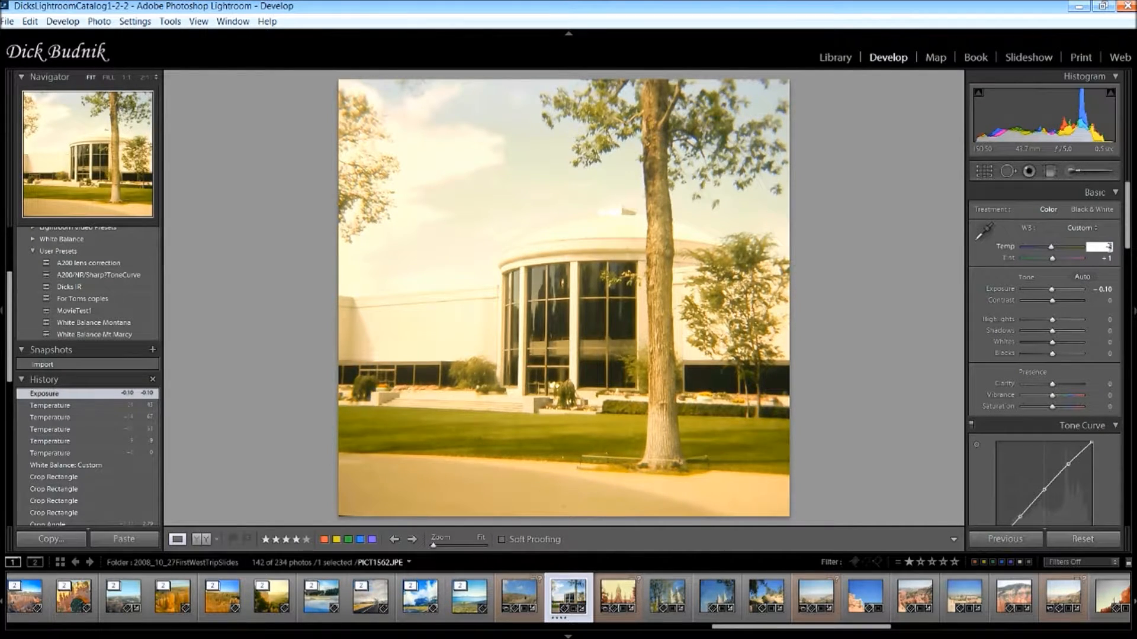
pyautogui.moveTo(1107, 259); pyautogui.dragTo(1096, 261)
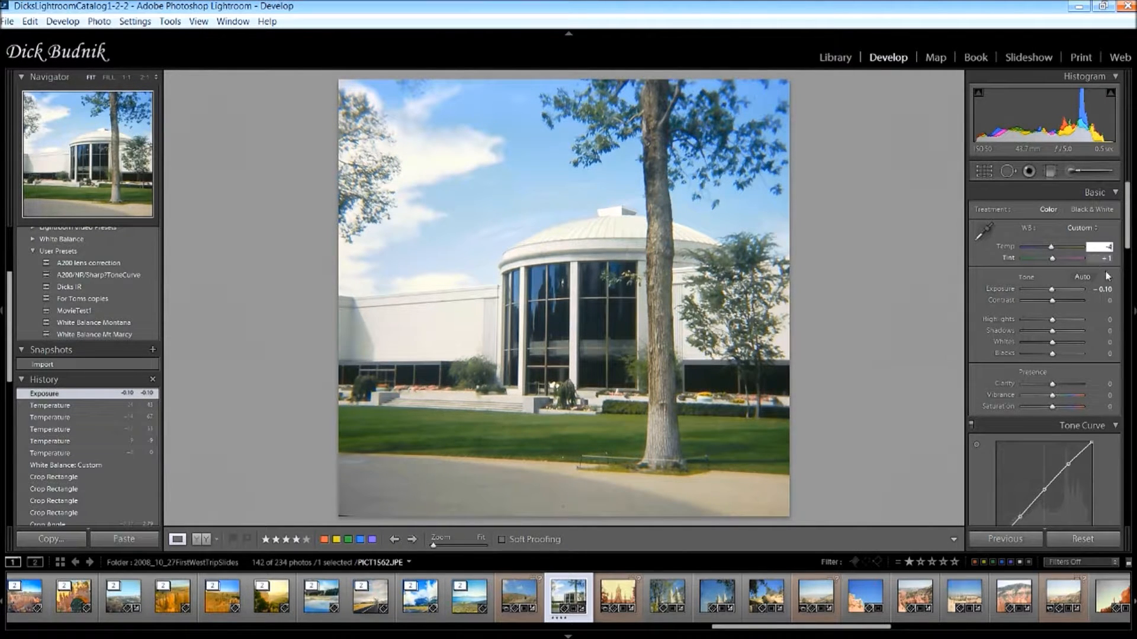
pyautogui.click(1114, 263)
pyautogui.write('0')
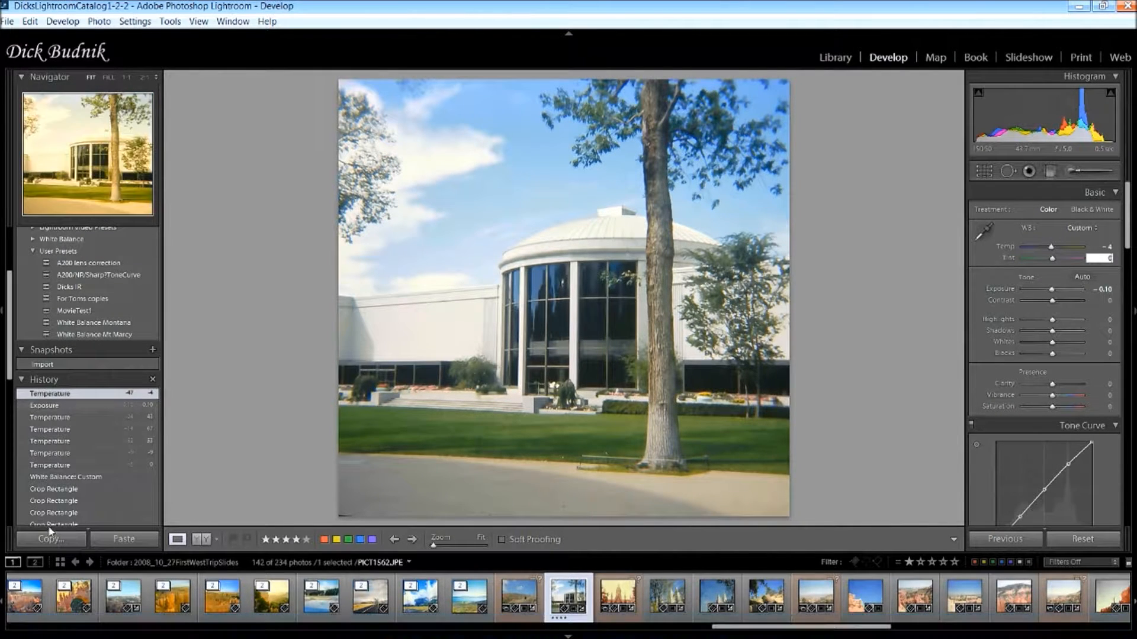
# Compare an earlier white balance state in the history with the latest tint state, ending on the latest one.
pyautogui.click(52, 492)
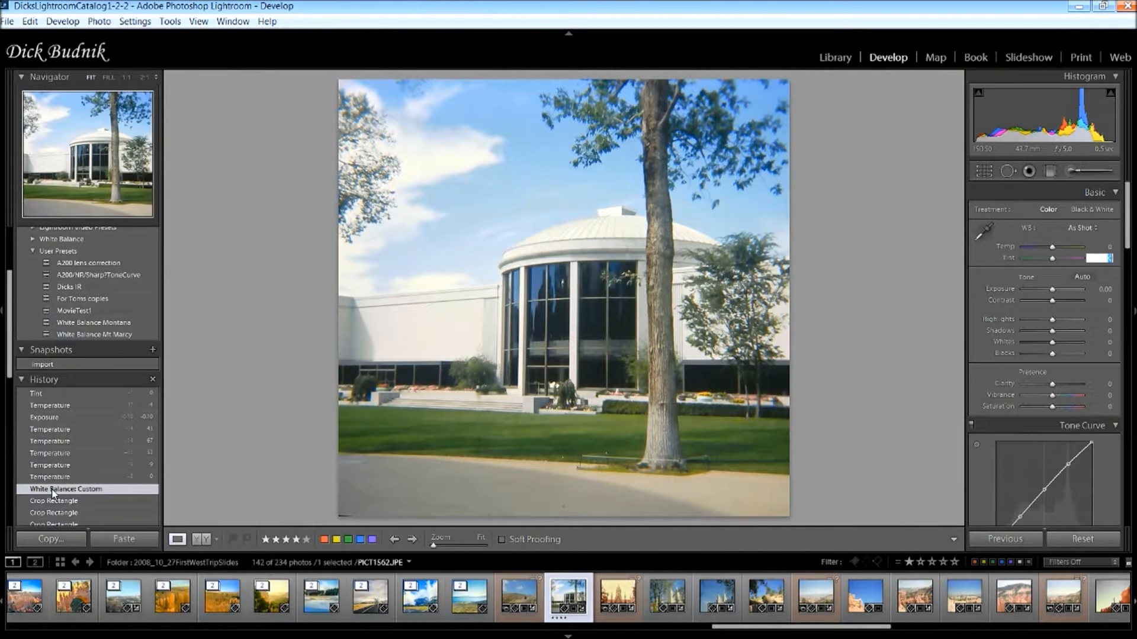
pyautogui.click(45, 396)
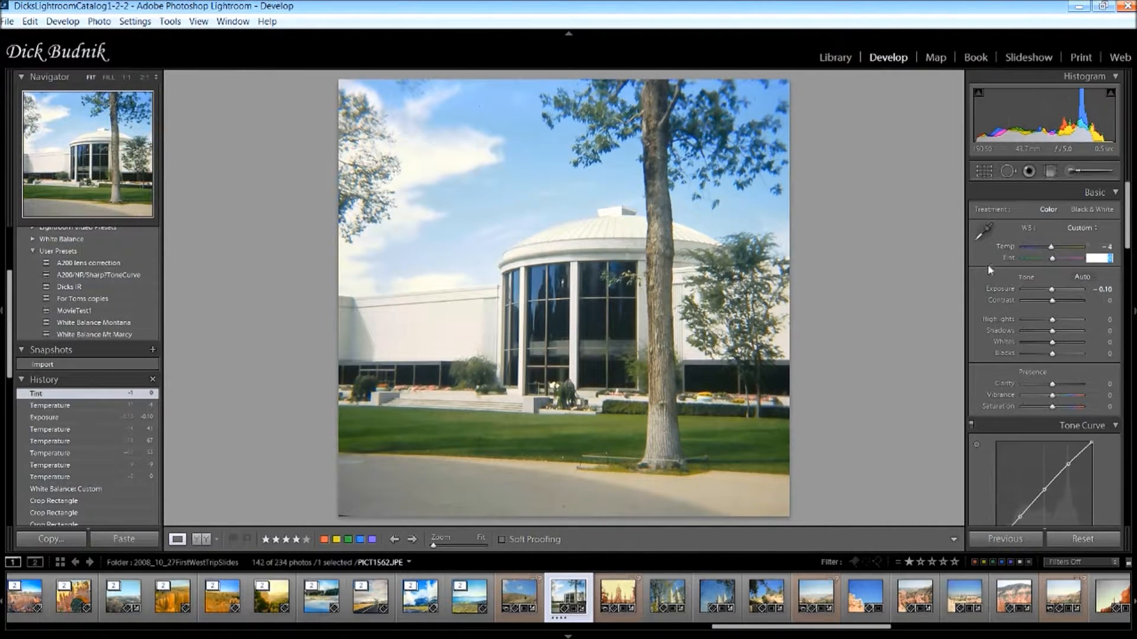
pyautogui.click(938, 281)
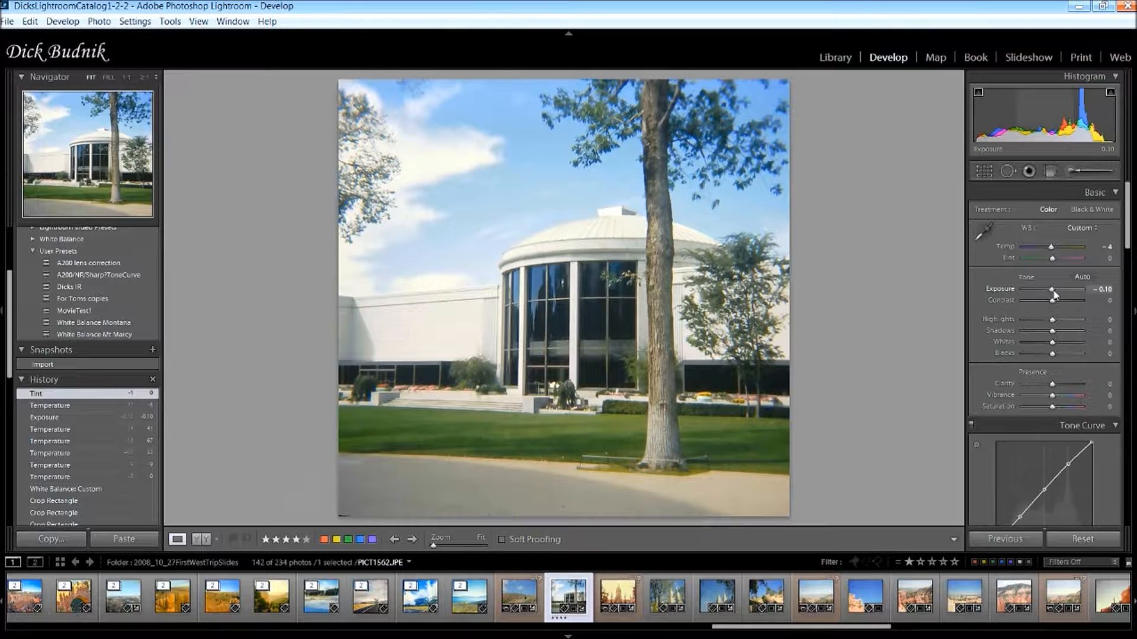
# Raise the exposure to +0.36, and try a contrast adjustment before resetting the contrast to 0.
pyautogui.moveTo(1055, 293); pyautogui.dragTo(1055, 291)
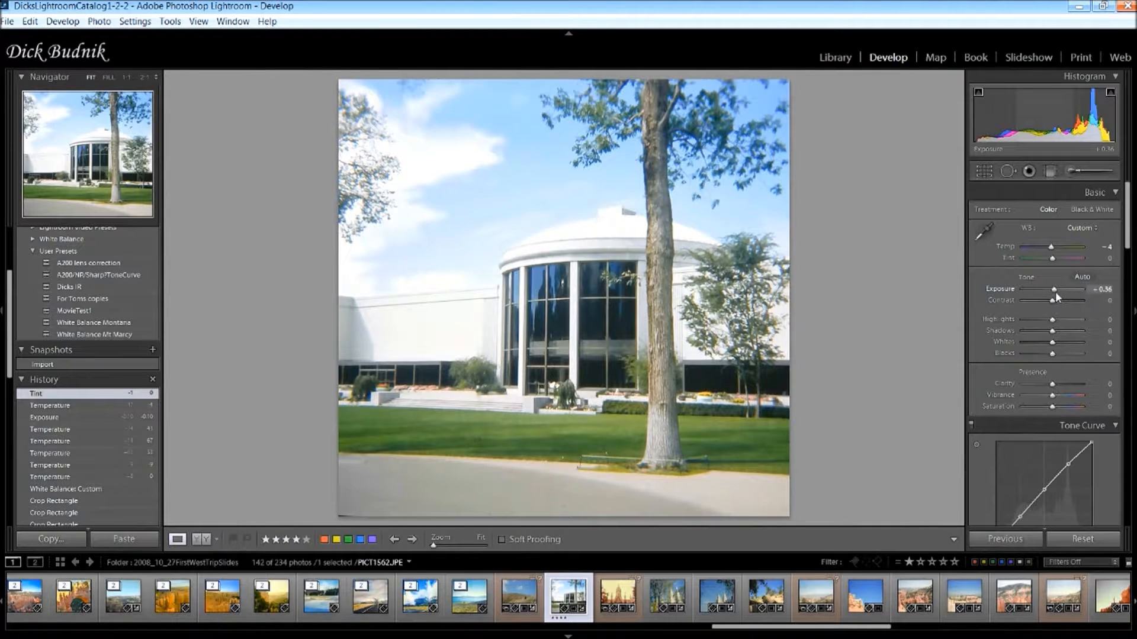
pyautogui.moveTo(1055, 291); pyautogui.dragTo(1055, 291)
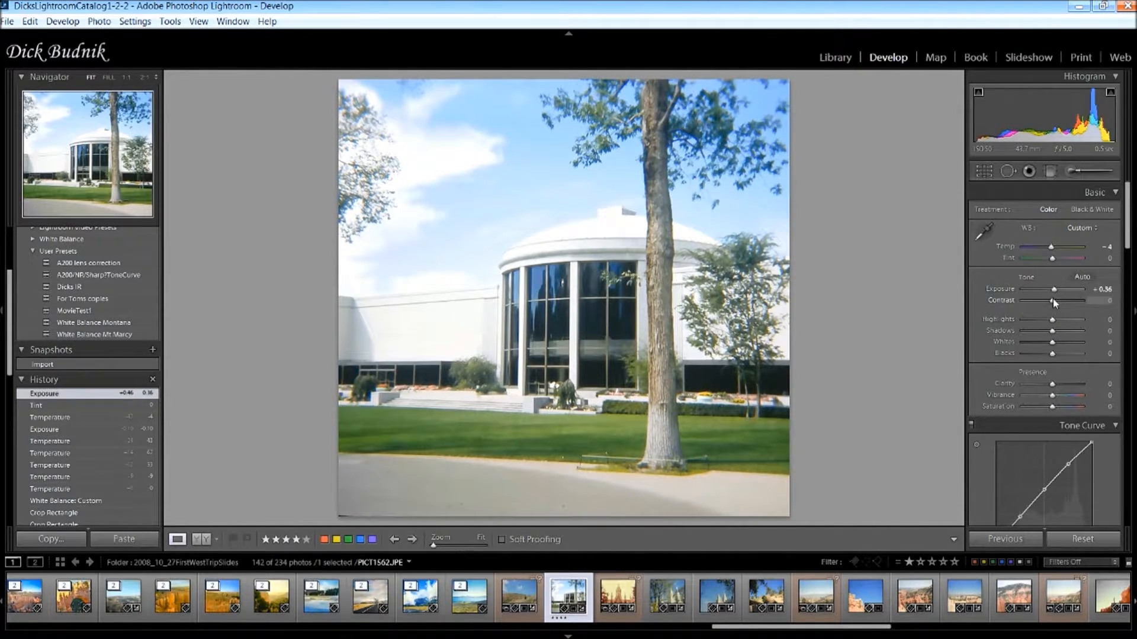
pyautogui.moveTo(1057, 301); pyautogui.dragTo(1032, 304)
pyautogui.doubleClick(998, 301)
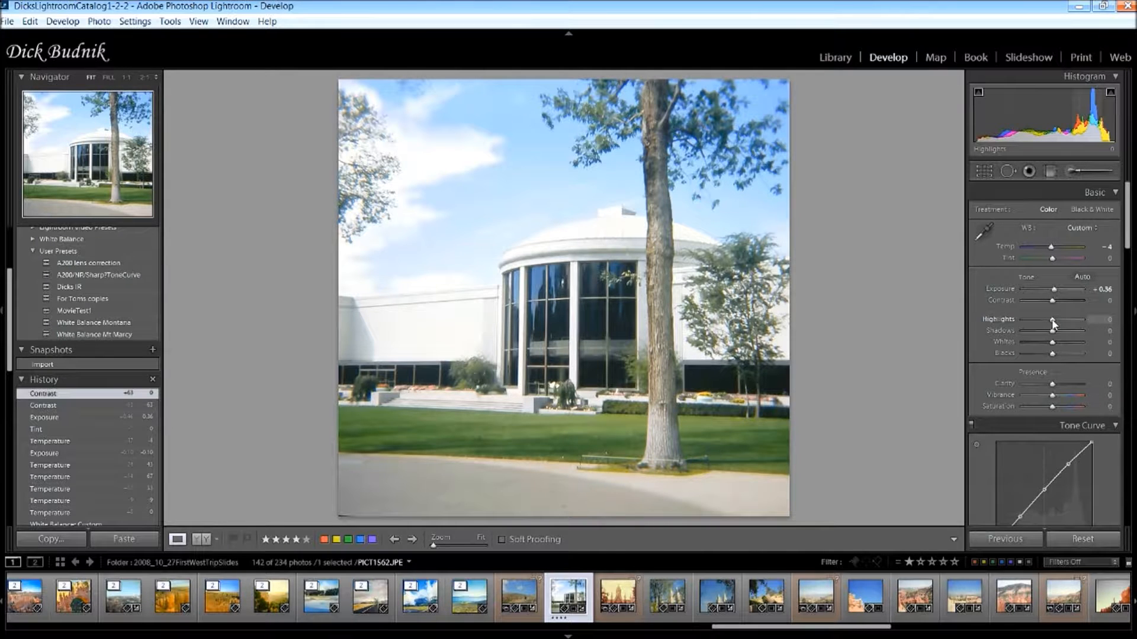
# Try the highlights at +100, set them to -51, and raise the shadows to +42.
pyautogui.moveTo(1052, 320); pyautogui.dragTo(1082, 323)
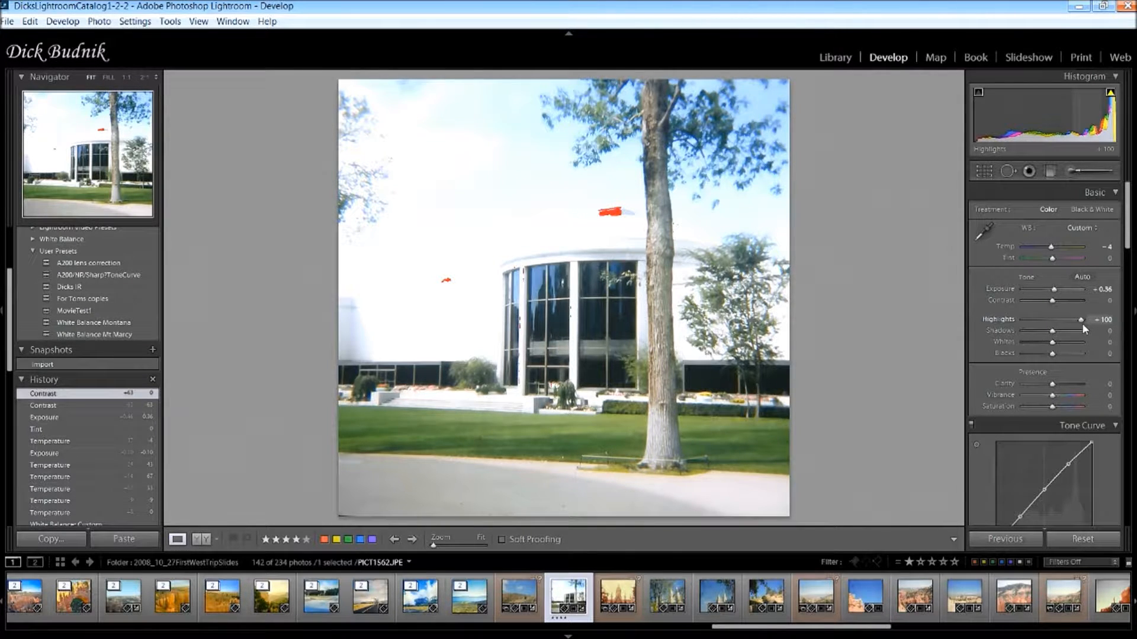
pyautogui.moveTo(1081, 326); pyautogui.dragTo(1043, 329)
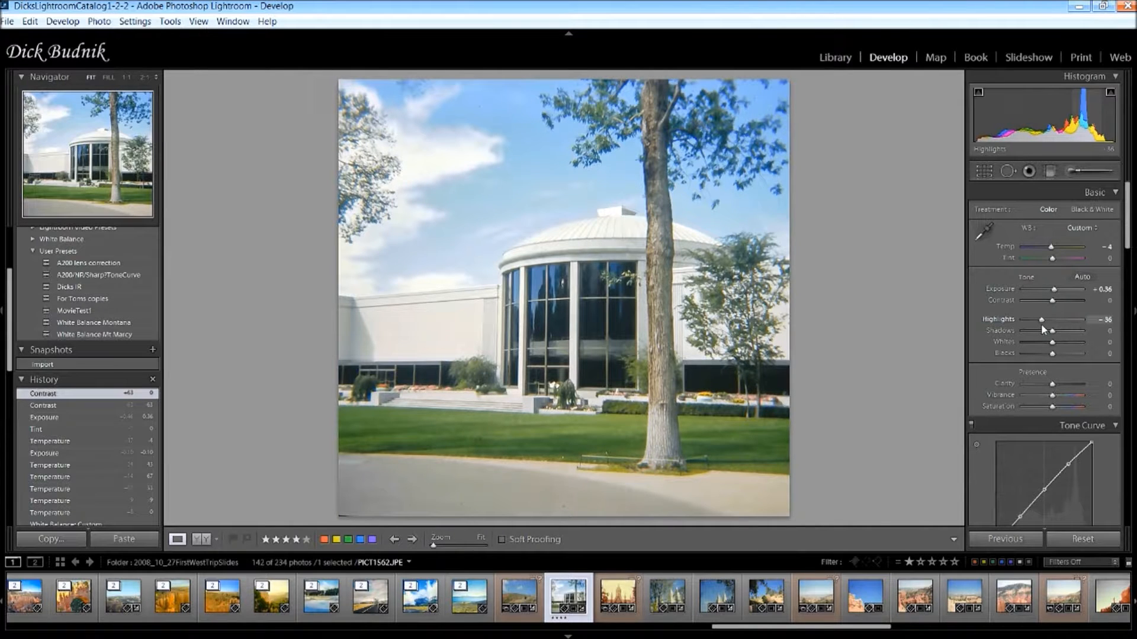
pyautogui.moveTo(1042, 329); pyautogui.dragTo(1037, 327)
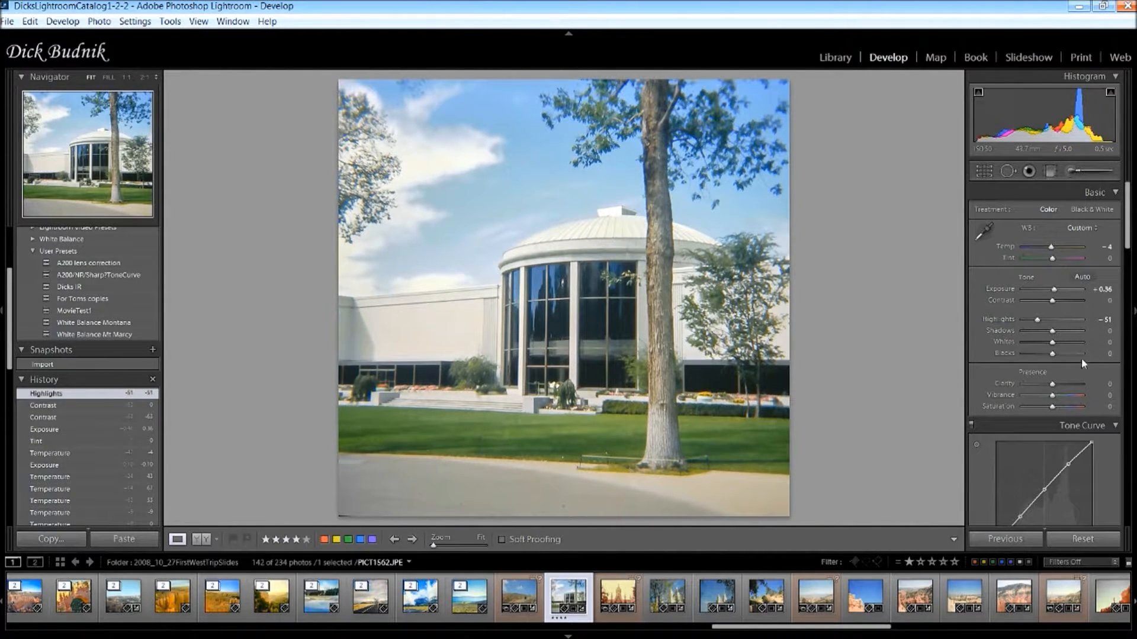
pyautogui.moveTo(1052, 335)
pyautogui.mouseDown()
pyautogui.moveTo(1034, 334)
pyautogui.moveTo(1063, 341)
pyautogui.mouseUp()
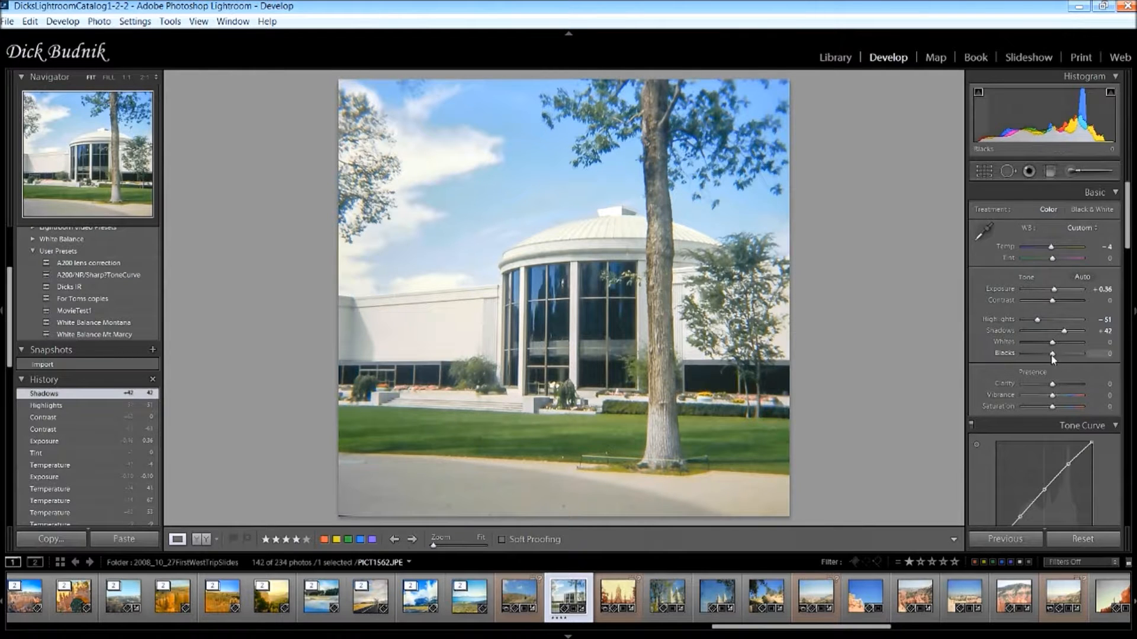
# Set the clarity to +61 and the blacks to +1, trying blacks of -65 and -34 along the way.
pyautogui.moveTo(1050, 355); pyautogui.dragTo(1032, 370)
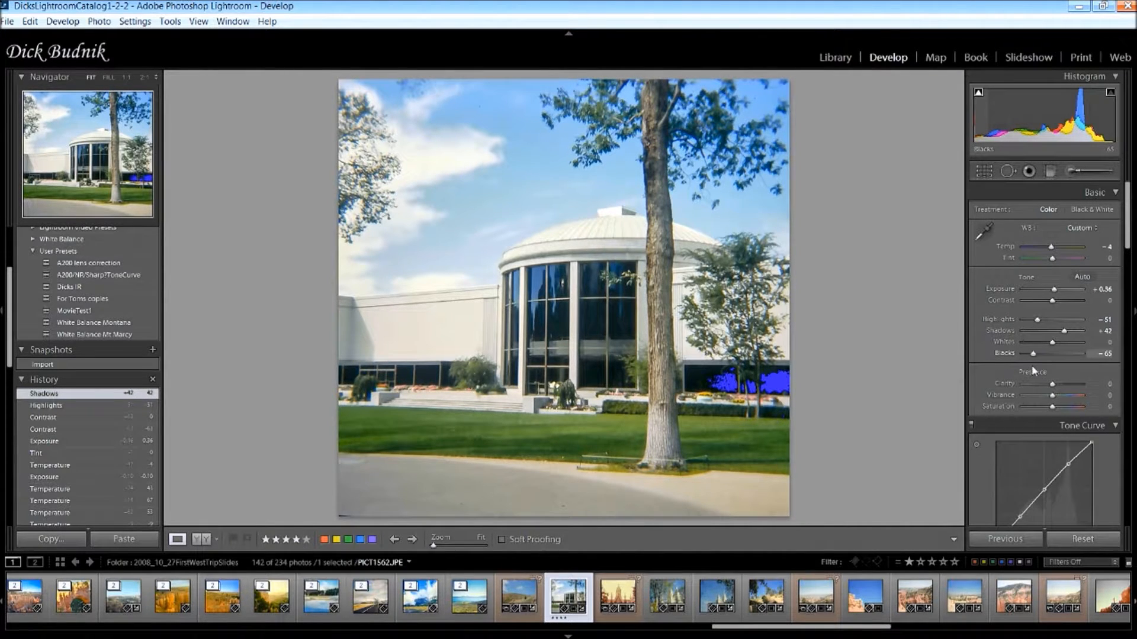
pyautogui.moveTo(1032, 370); pyautogui.dragTo(1048, 372)
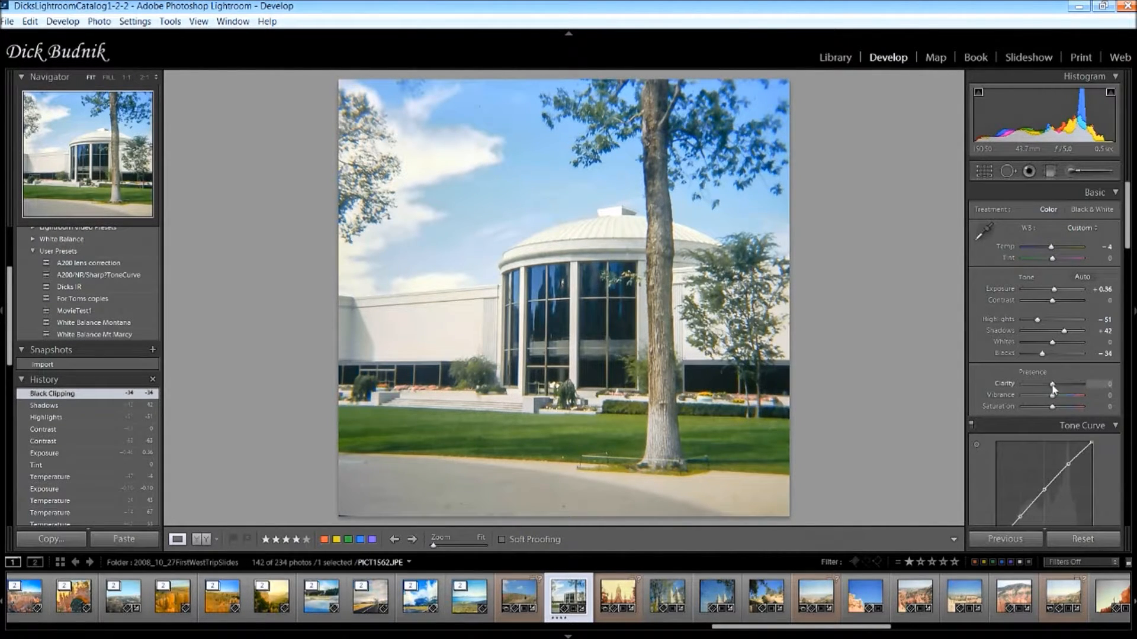
pyautogui.moveTo(1053, 388); pyautogui.dragTo(1068, 389)
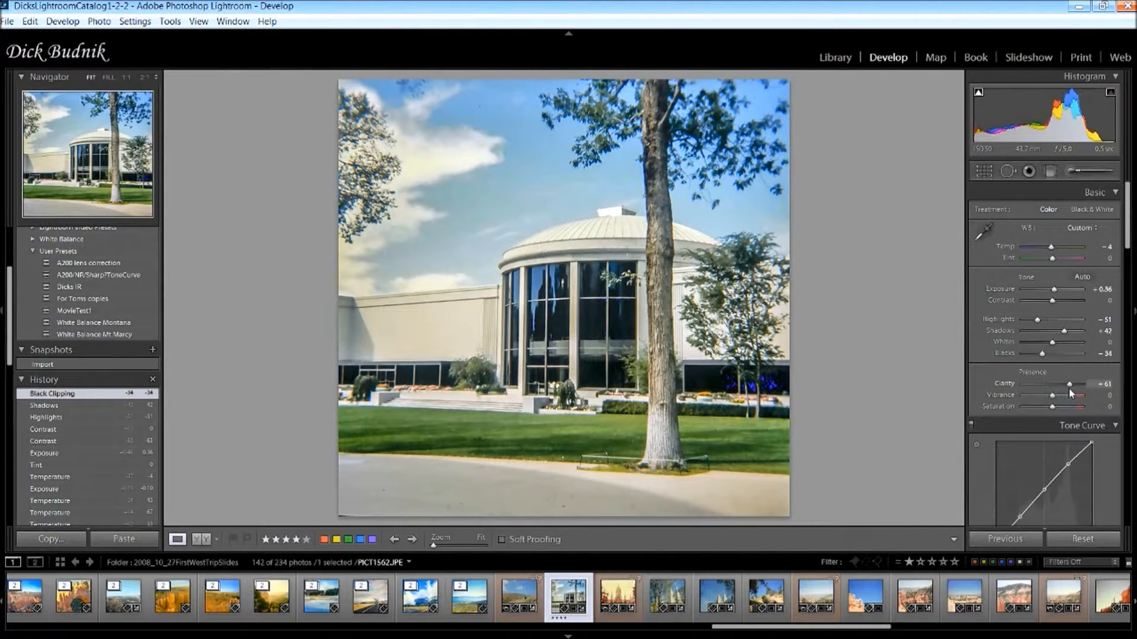
pyautogui.moveTo(1068, 388); pyautogui.dragTo(1068, 388)
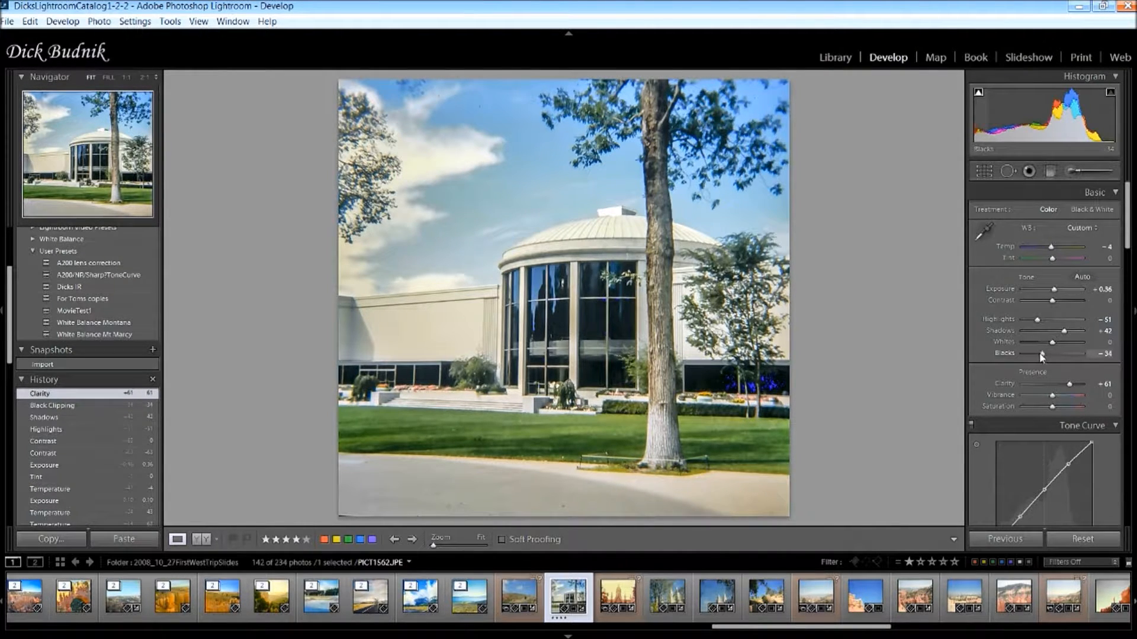
pyautogui.moveTo(1042, 354); pyautogui.dragTo(1051, 358)
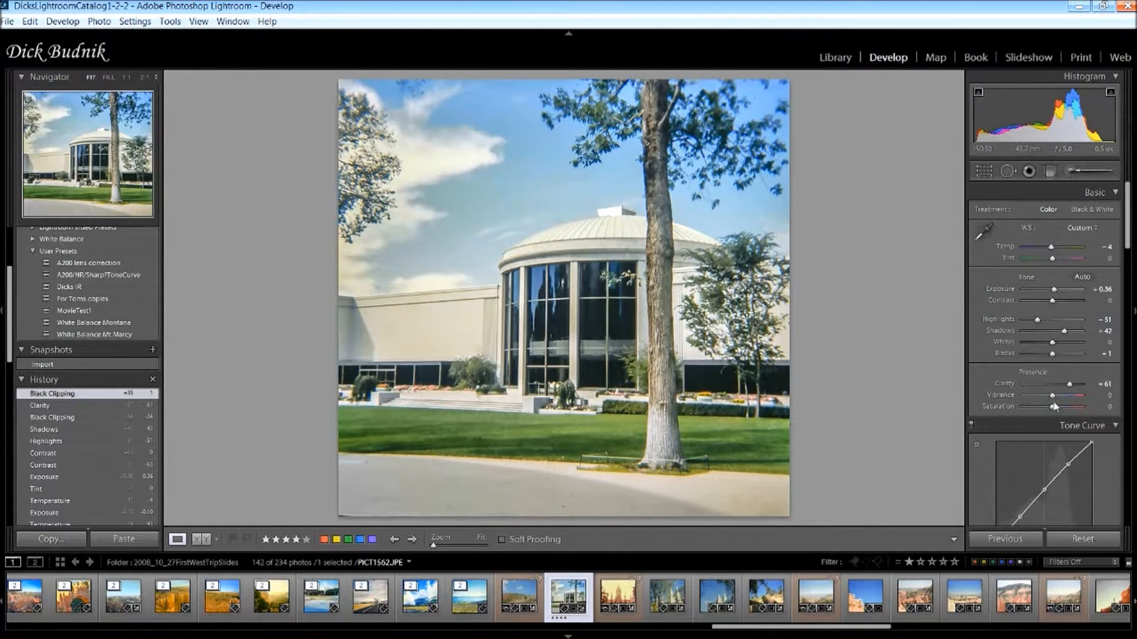
# Try the vibrance at +90 and +86, and set it to +69.
pyautogui.moveTo(1052, 396); pyautogui.dragTo(1077, 400)
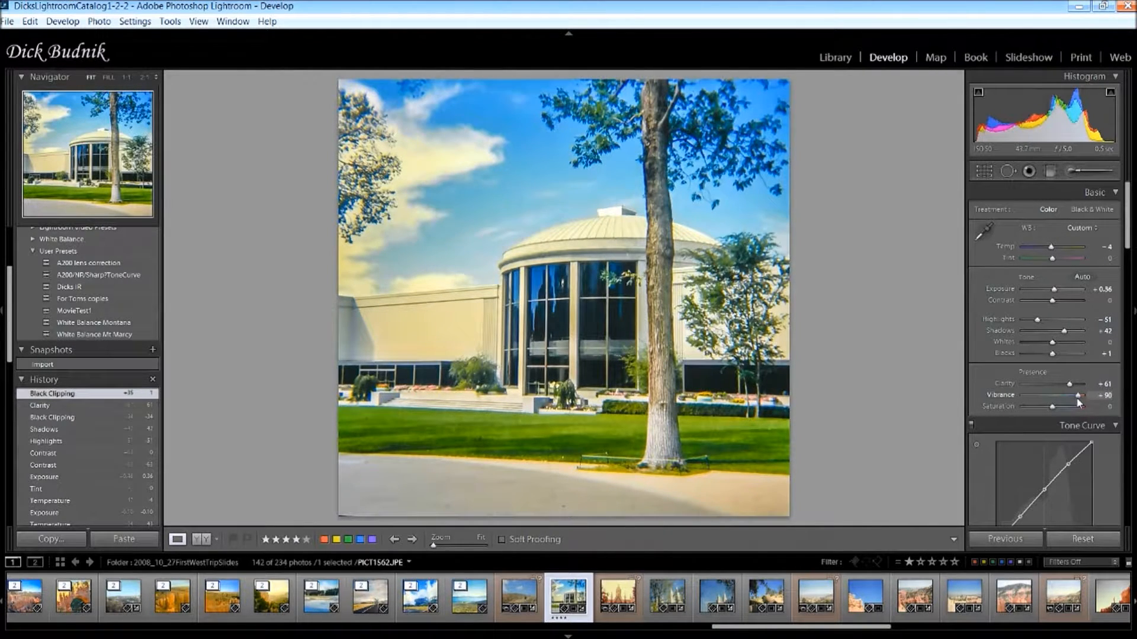
pyautogui.moveTo(1077, 399); pyautogui.dragTo(1075, 399)
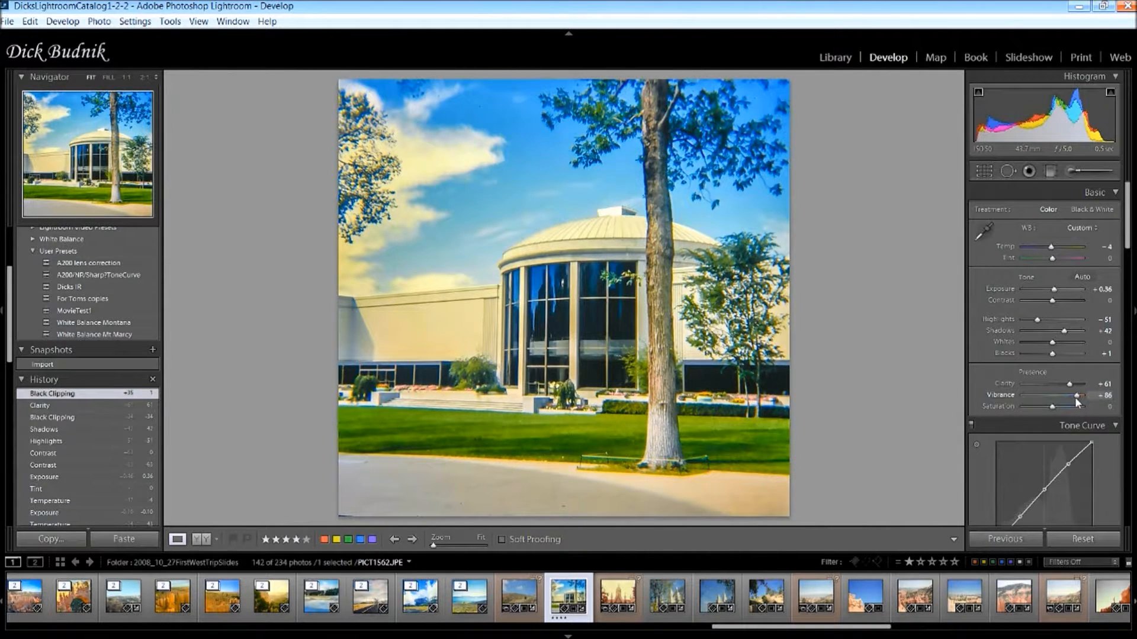
pyautogui.moveTo(1075, 400); pyautogui.dragTo(1070, 400)
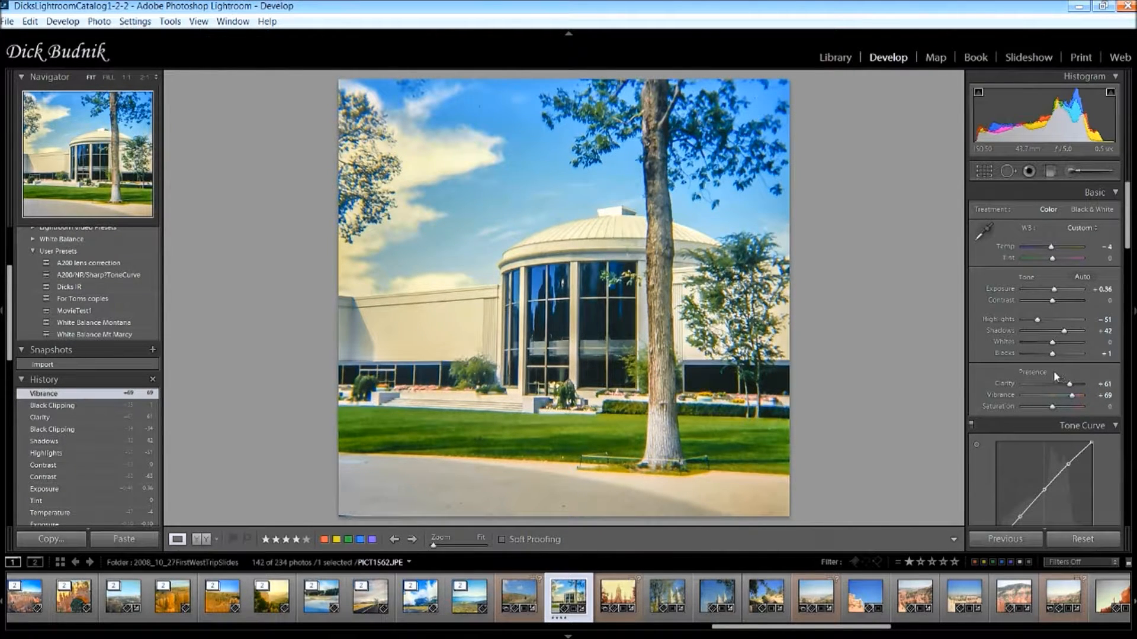
# Use targeted saturation adjustment on the building's wall, trying both extremes and settling on orange -35 and yellow -25.
pyautogui.scroll(-5, 1053, 373)
pyautogui.scroll(-3, 1054, 370)
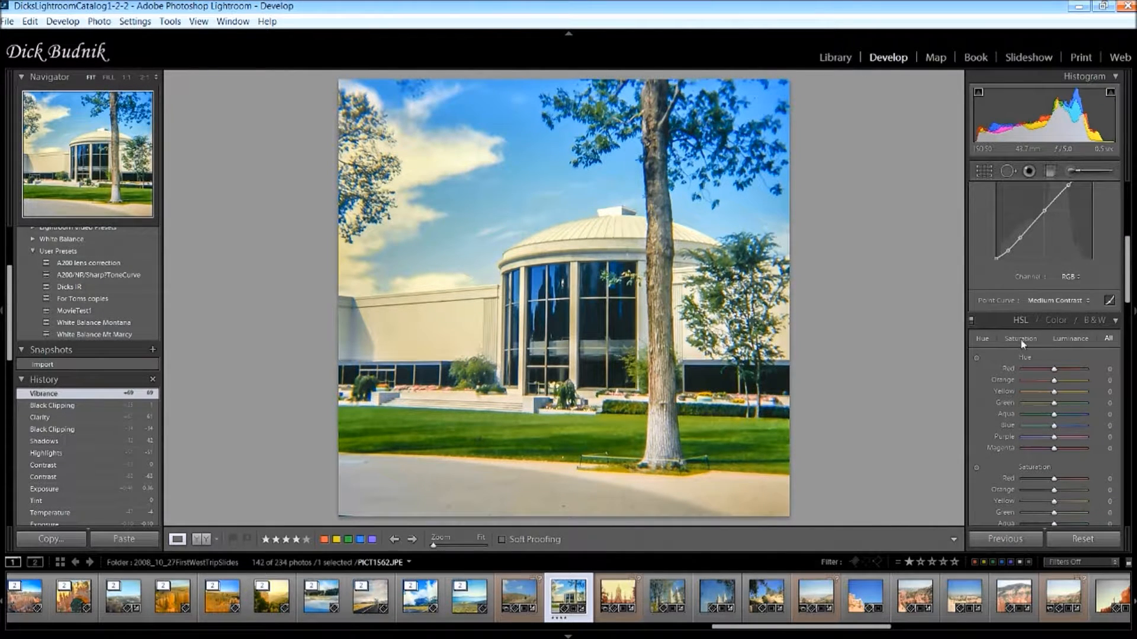
pyautogui.scroll(-3, 1053, 458)
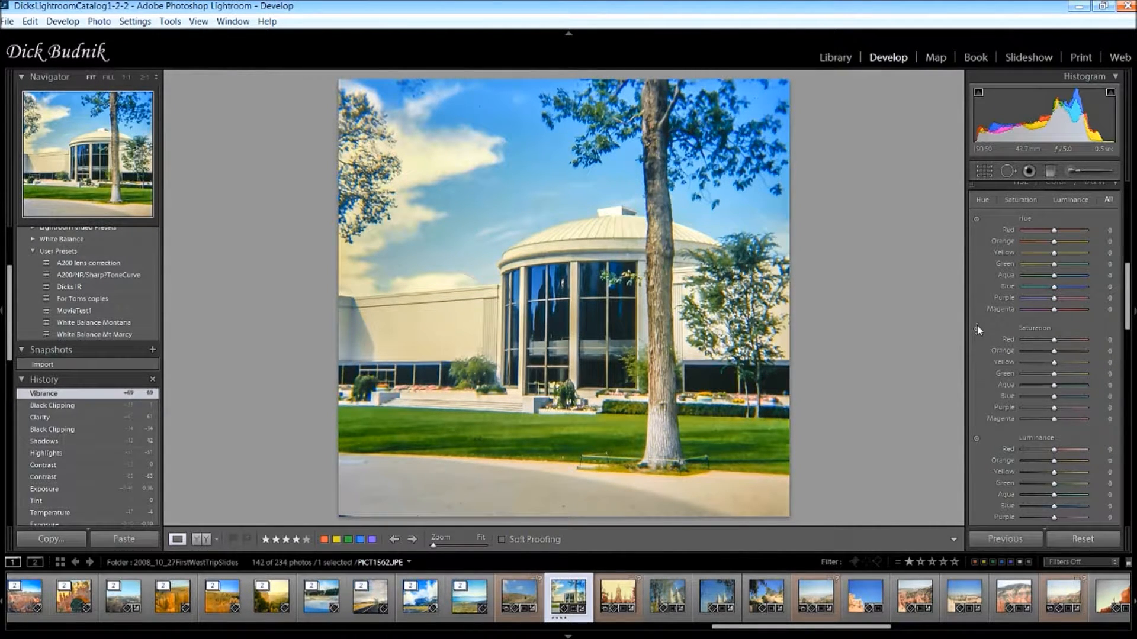
pyautogui.click(977, 327)
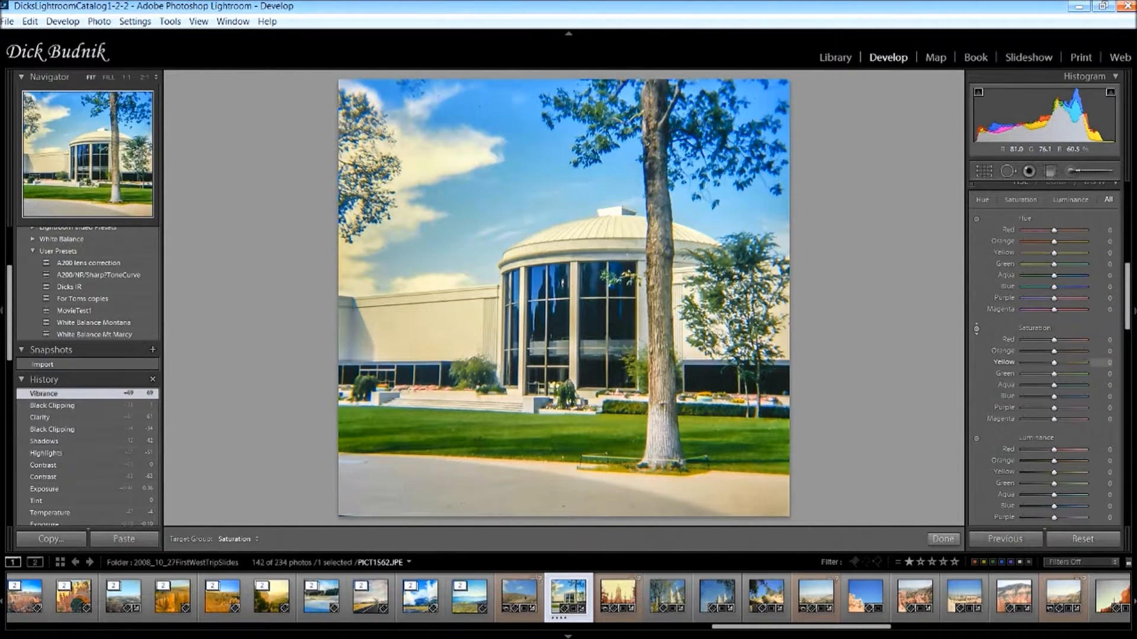
pyautogui.moveTo(423, 326); pyautogui.dragTo(423, 392)
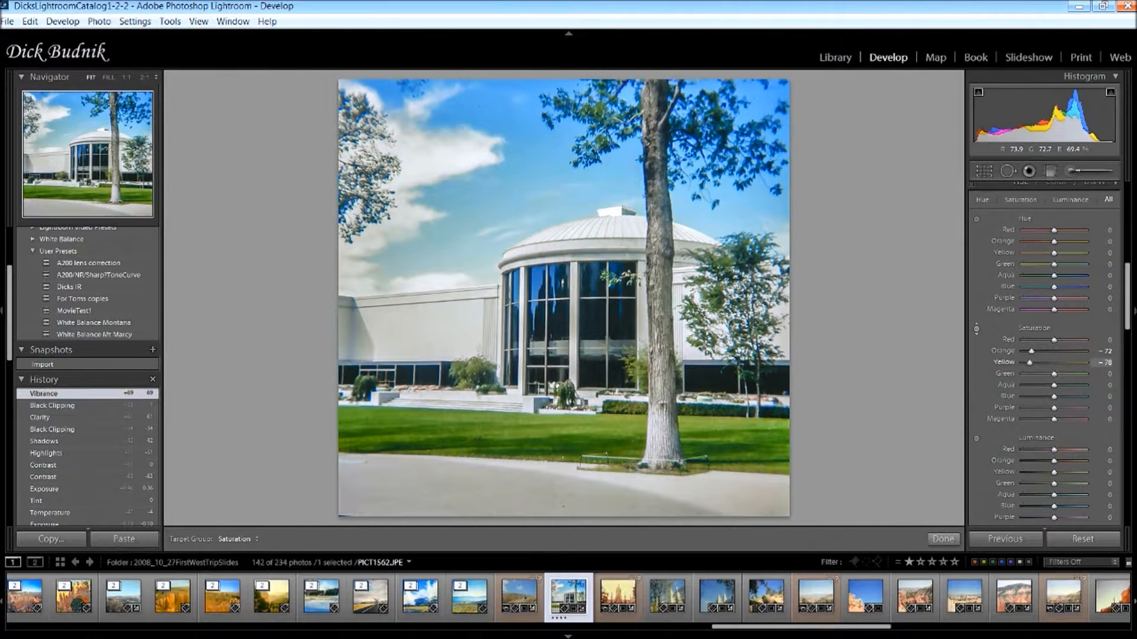
pyautogui.moveTo(423, 391); pyautogui.dragTo(448, 330)
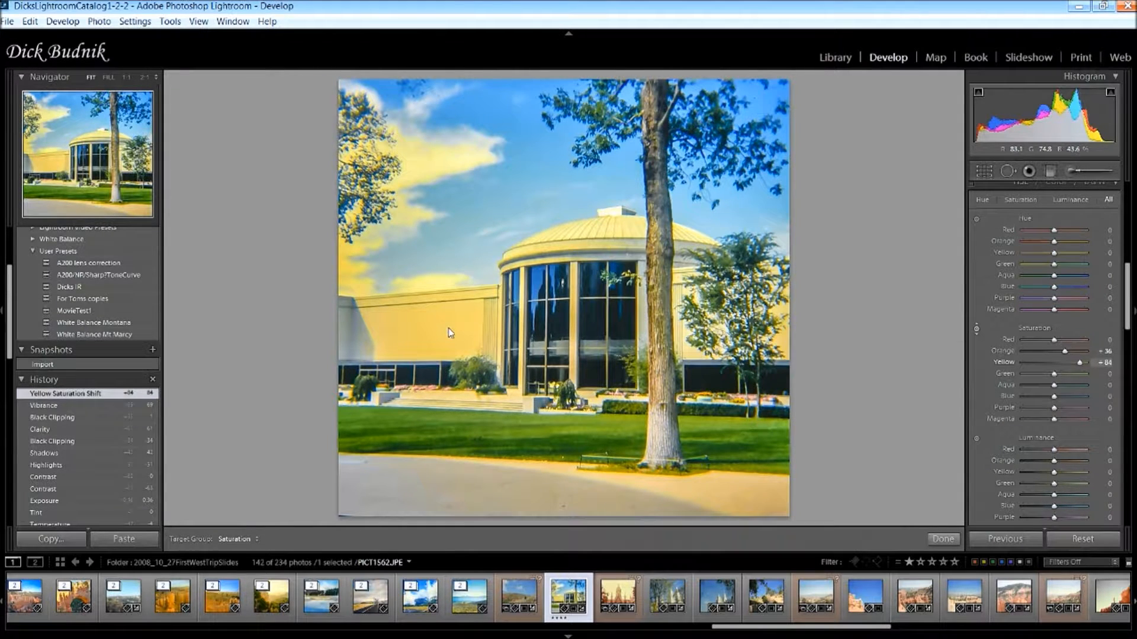
pyautogui.moveTo(447, 326); pyautogui.dragTo(447, 373)
pyautogui.moveTo(447, 324); pyautogui.dragTo(448, 322)
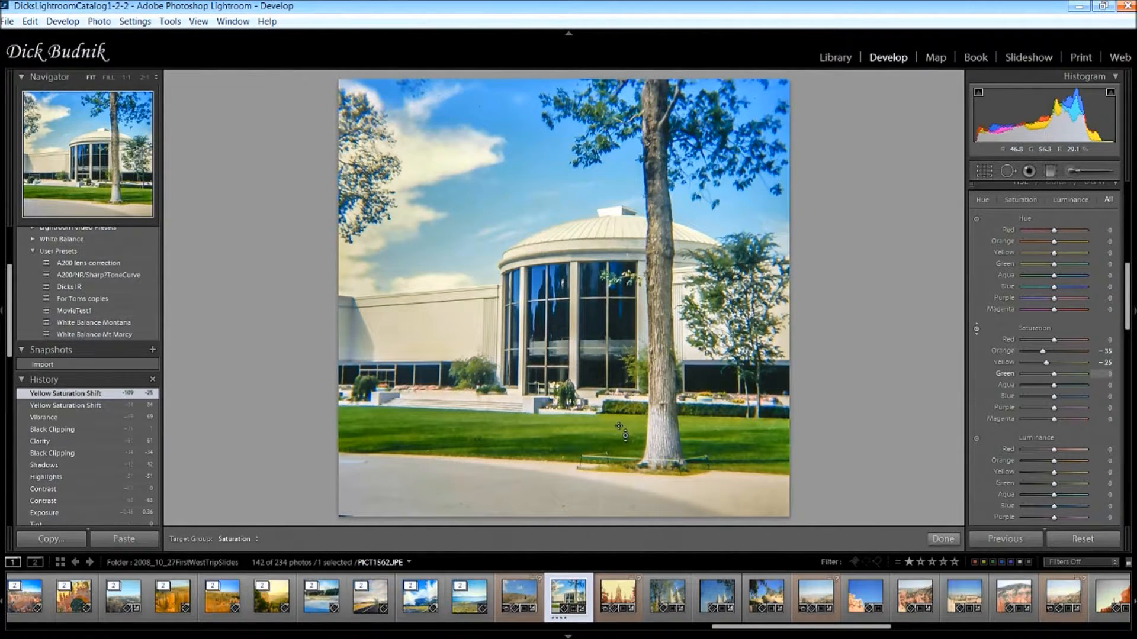
# Boost the lawn's color with the targeted saturation adjustment to green +46 and yellow -9.
pyautogui.moveTo(477, 438); pyautogui.dragTo(477, 422)
pyautogui.moveTo(477, 418); pyautogui.dragTo(477, 416)
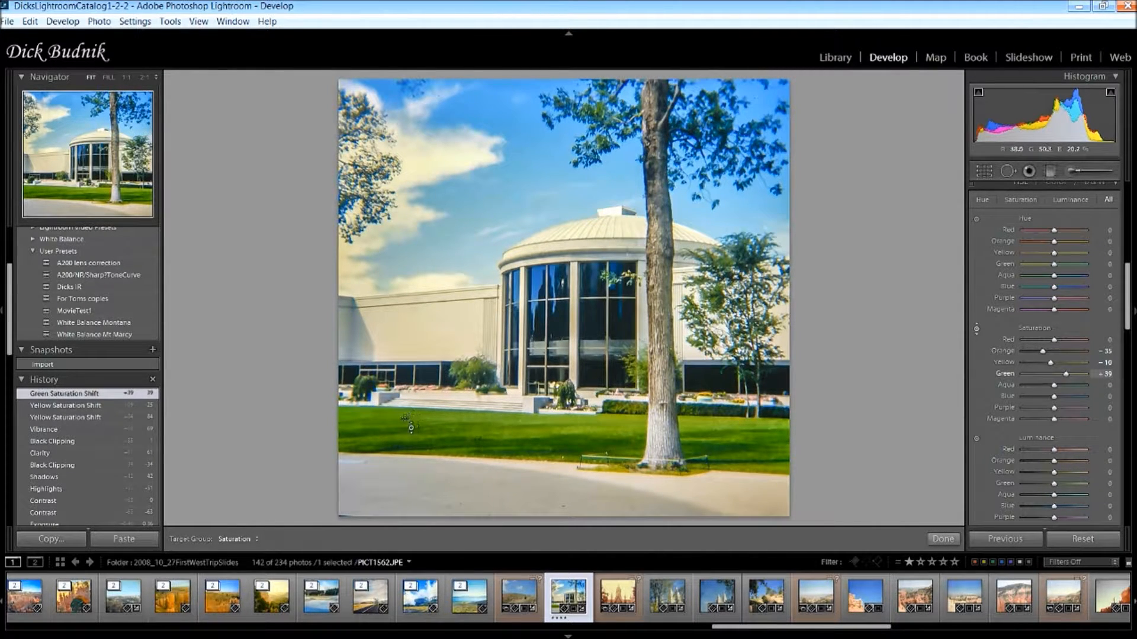
pyautogui.moveTo(503, 431); pyautogui.dragTo(503, 416)
pyautogui.moveTo(413, 429); pyautogui.dragTo(413, 431)
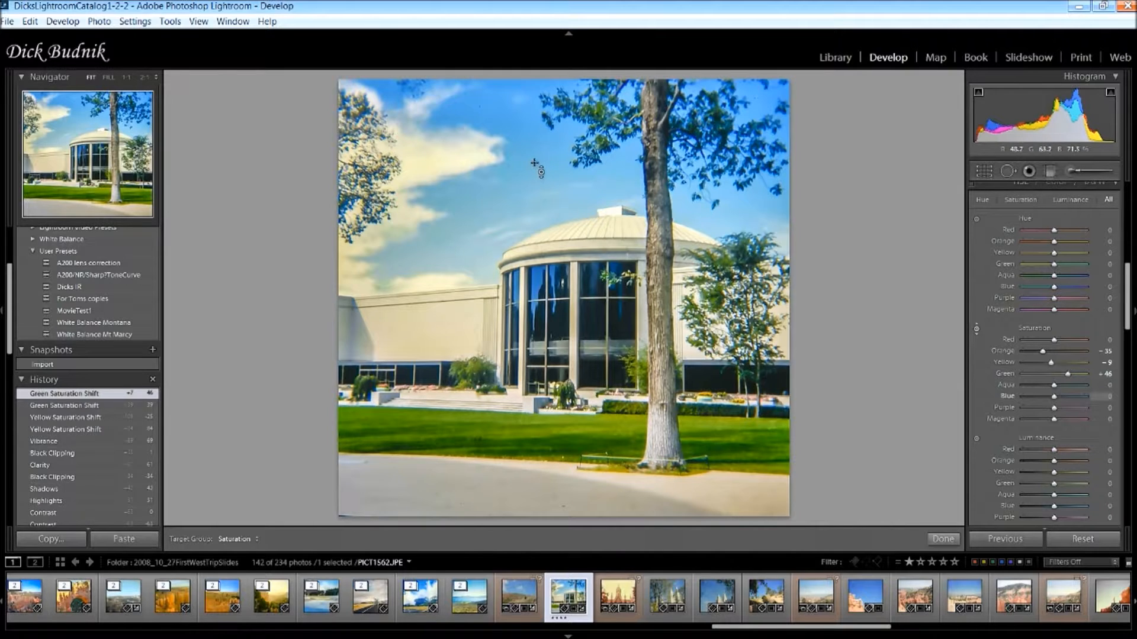
# Boost the sky's saturation to blue +44 and aqua +3, and turn off the targeted adjustment.
pyautogui.moveTo(535, 155); pyautogui.dragTo(535, 136)
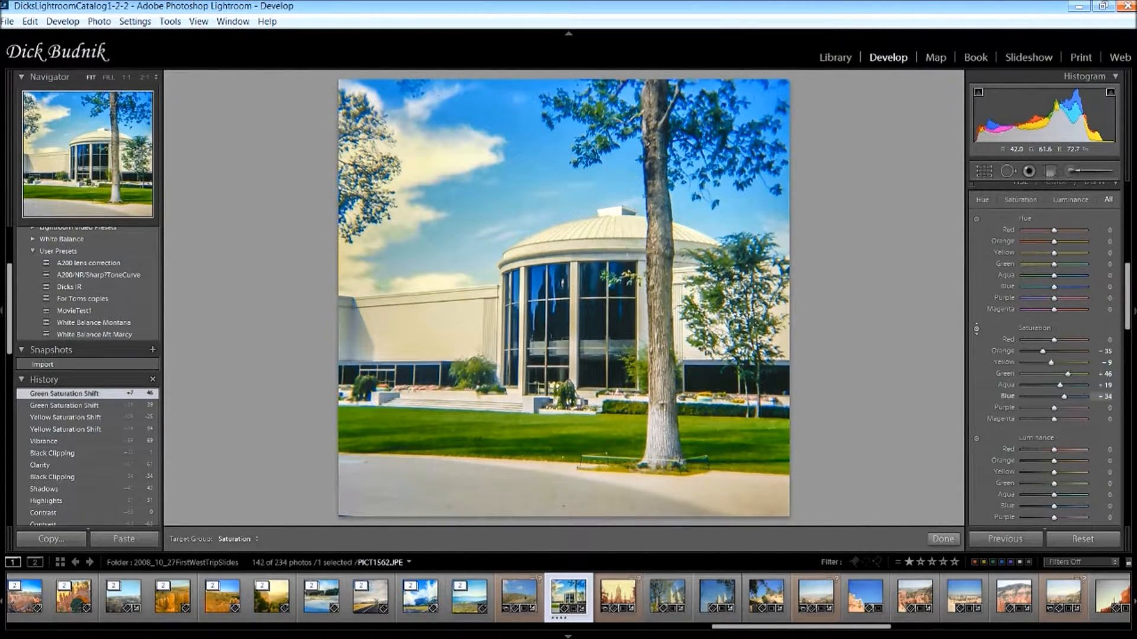
pyautogui.moveTo(540, 159); pyautogui.dragTo(539, 160)
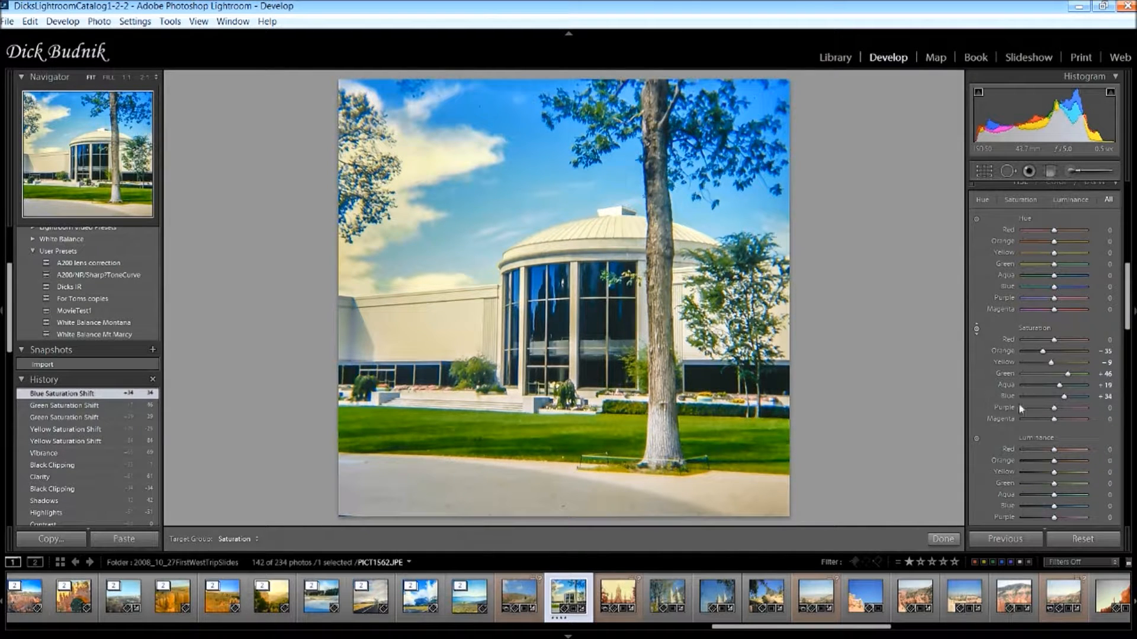
pyautogui.moveTo(1060, 396)
pyautogui.mouseDown()
pyautogui.moveTo(1069, 403)
pyautogui.moveTo(1056, 389)
pyautogui.mouseUp()
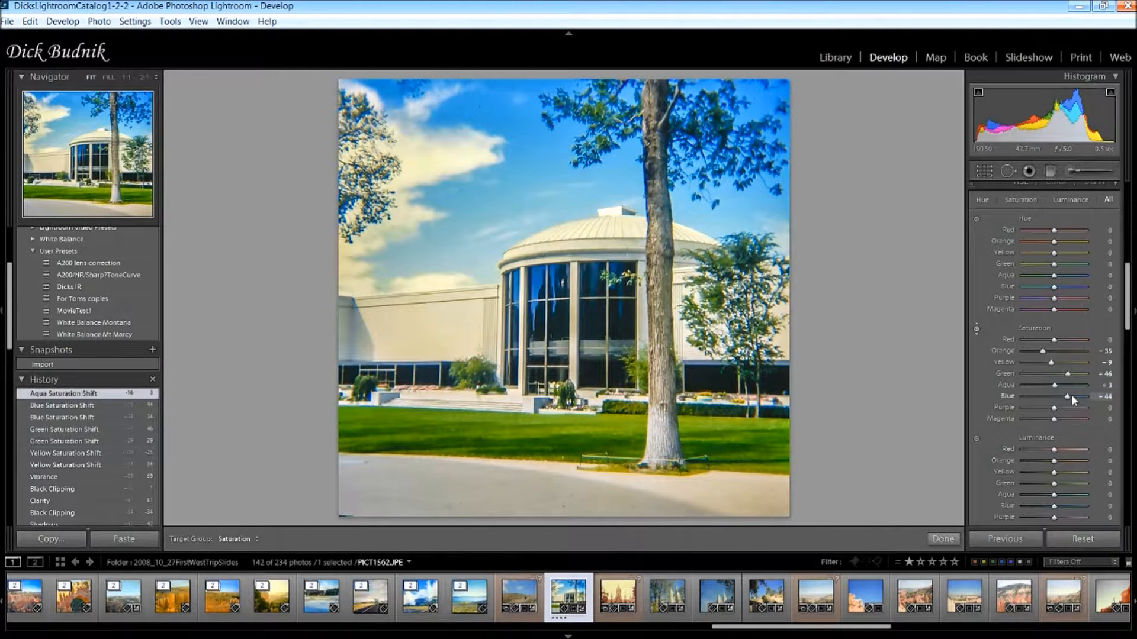
pyautogui.click(976, 329)
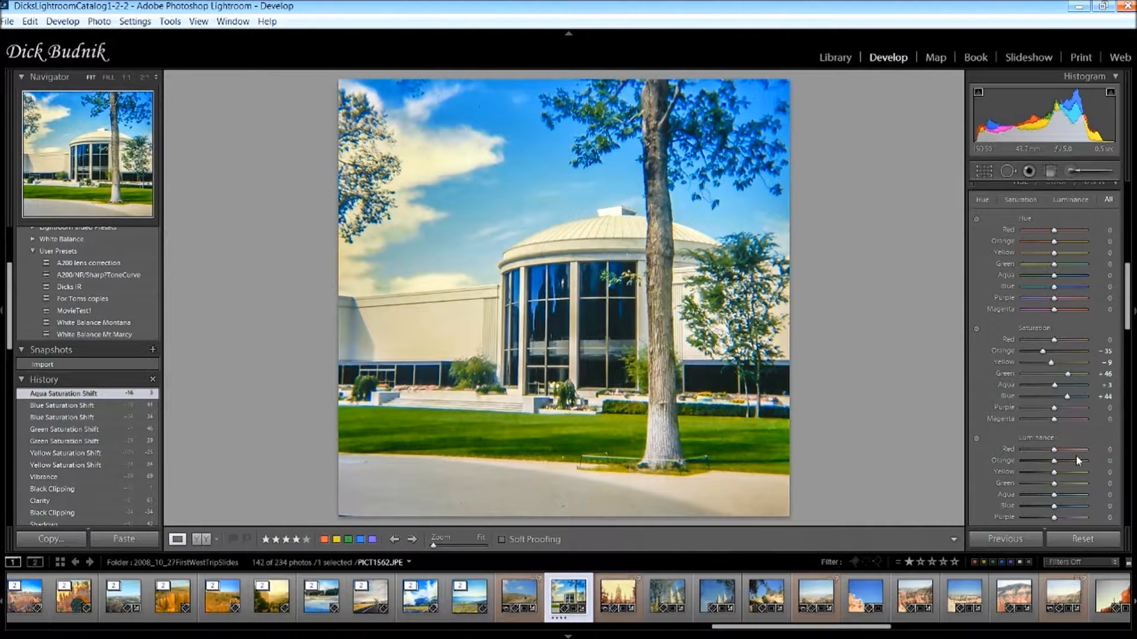
# Show the sharpening and noise reduction settings, and examine the sky and treetops at 1:1 for dust spots.
pyautogui.moveTo(1127, 294); pyautogui.dragTo(1127, 399)
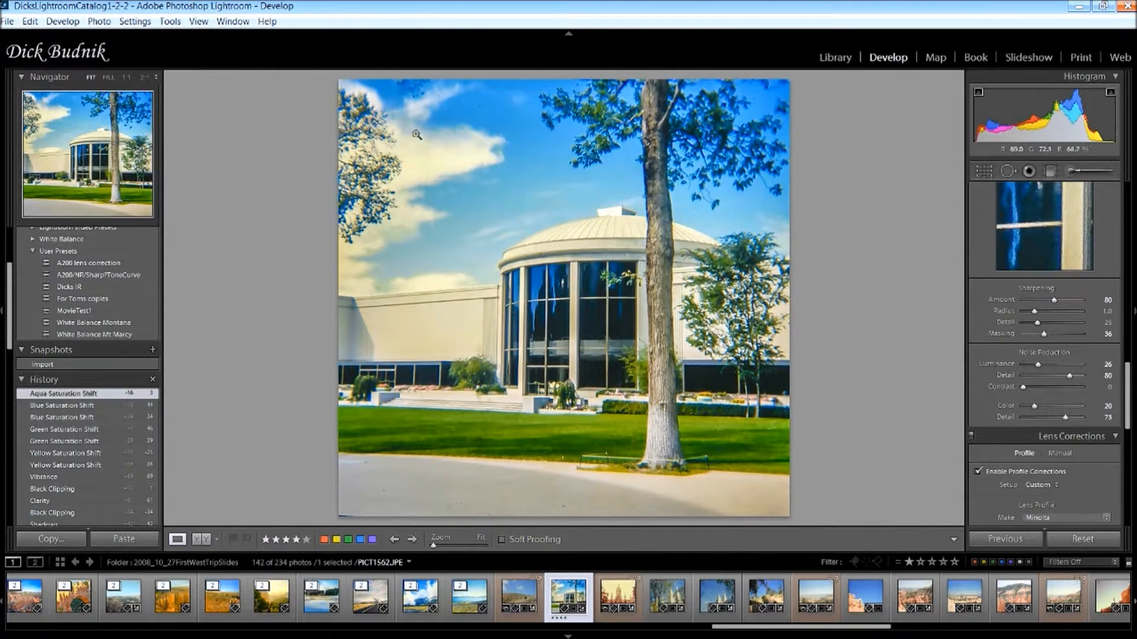
pyautogui.click(477, 159)
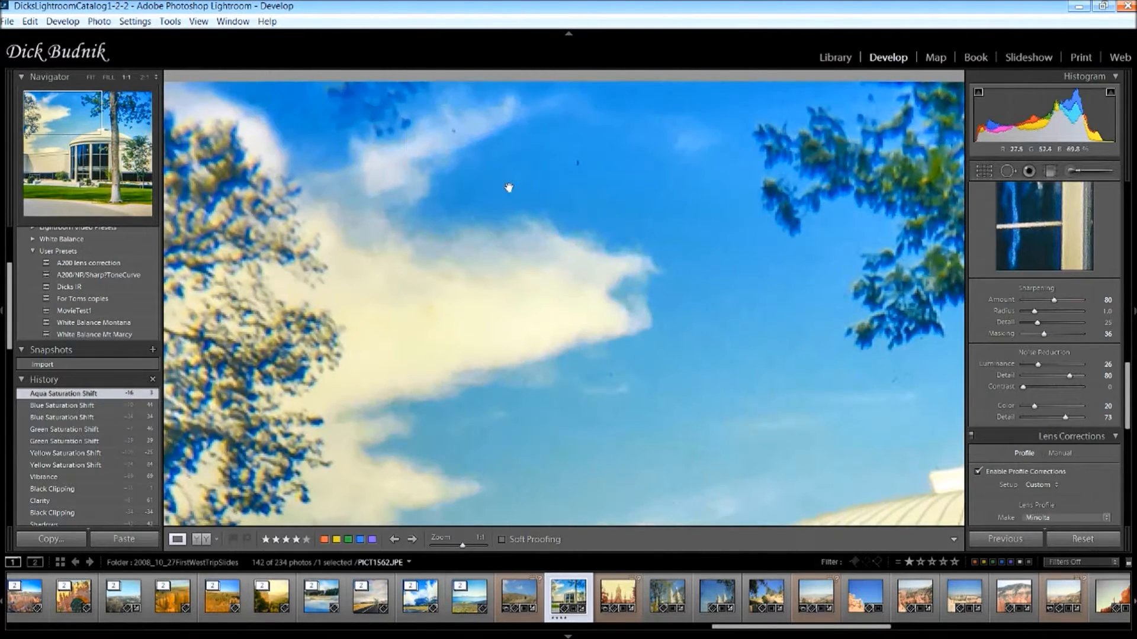
pyautogui.moveTo(541, 186); pyautogui.dragTo(540, 286)
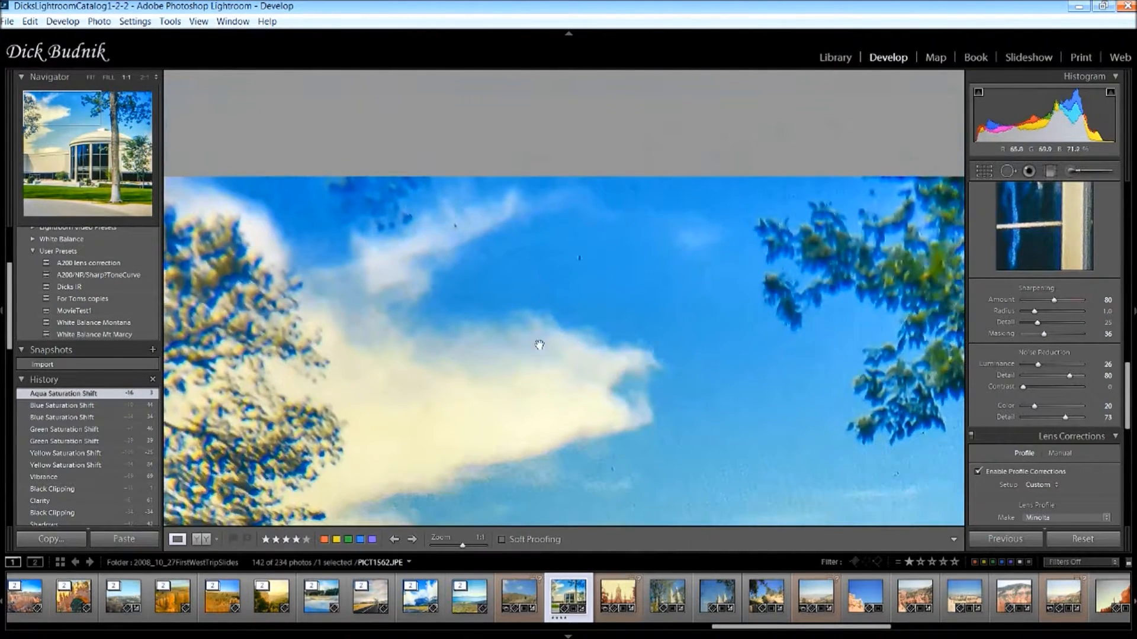
pyautogui.moveTo(610, 379); pyautogui.dragTo(173, 302)
pyautogui.moveTo(441, 288); pyautogui.dragTo(343, 392)
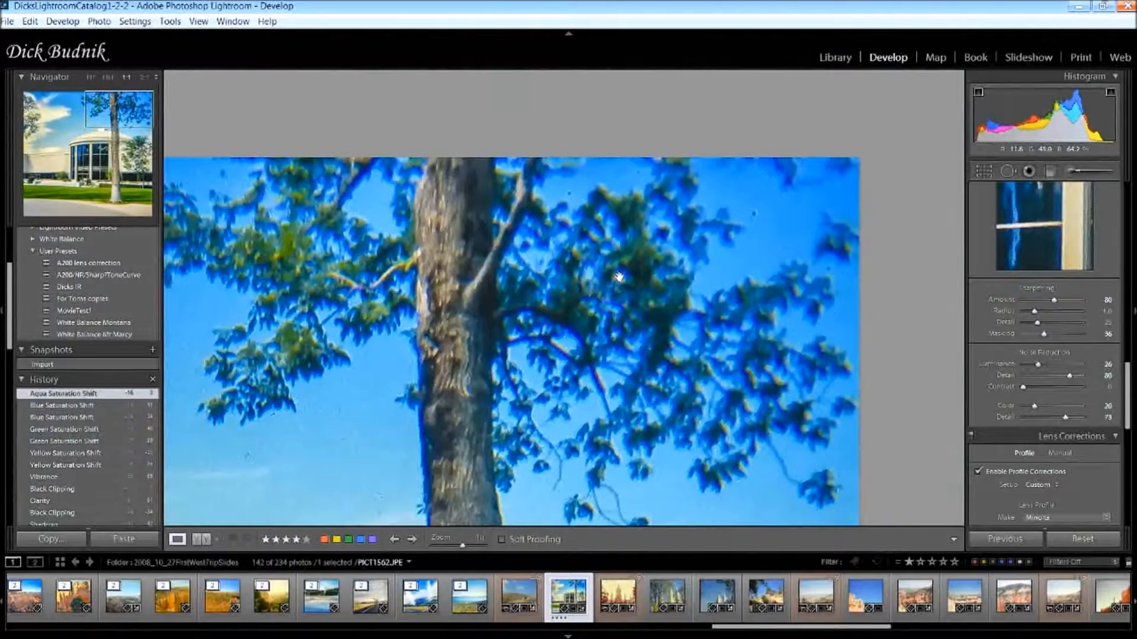
pyautogui.moveTo(313, 368); pyautogui.dragTo(785, 230)
pyautogui.moveTo(419, 311); pyautogui.dragTo(450, 368)
pyautogui.moveTo(392, 342); pyautogui.dragTo(454, 388)
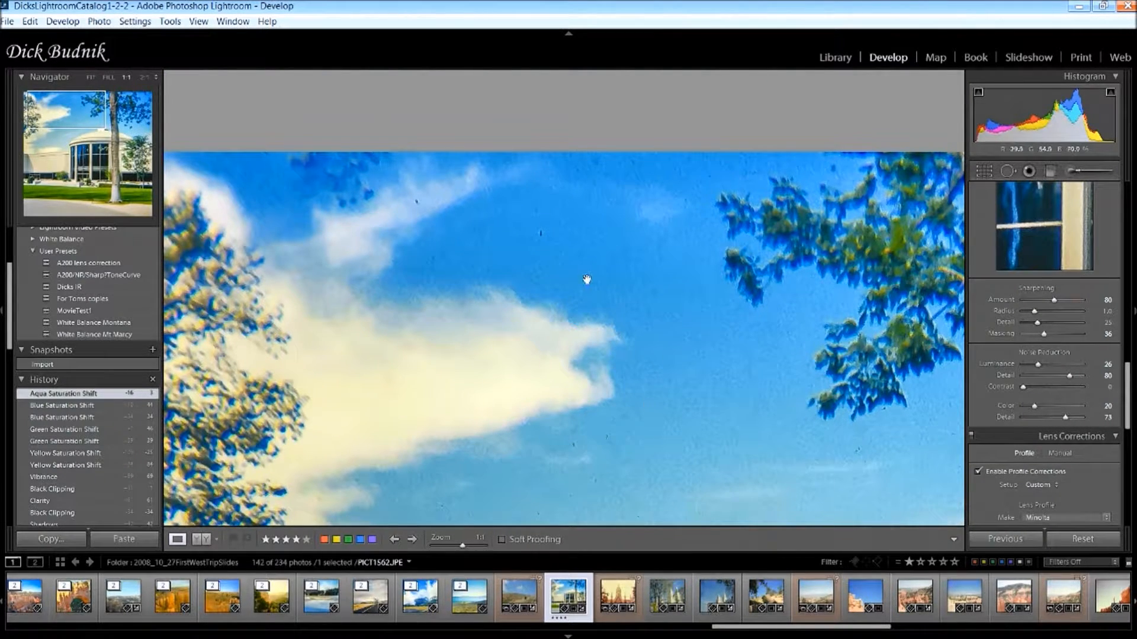
pyautogui.click(545, 371)
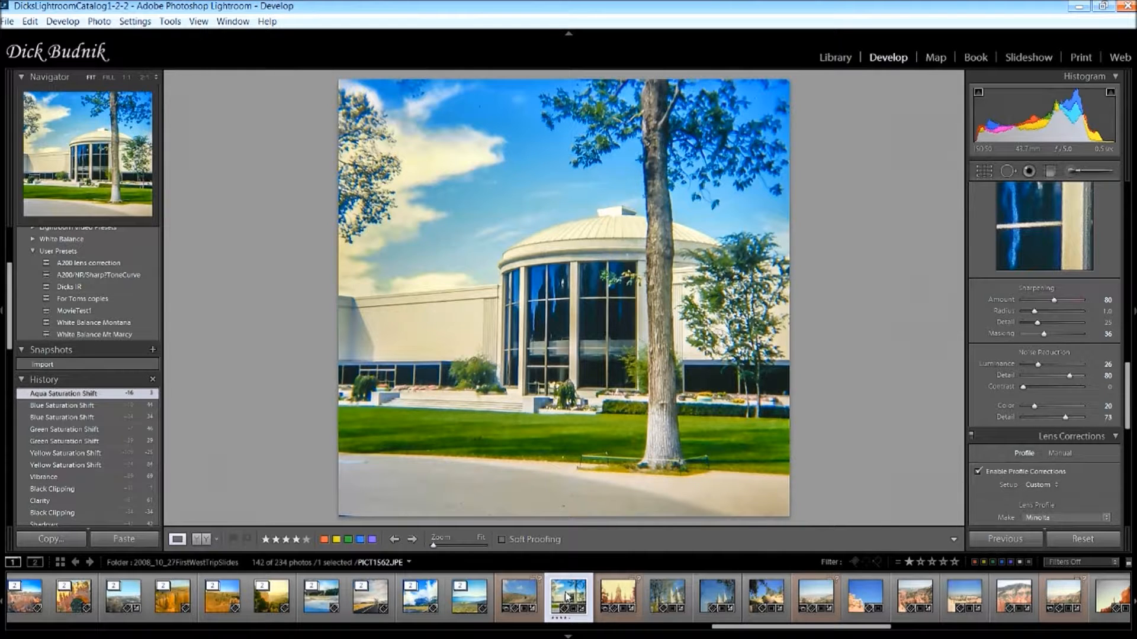
# Export the photo to Photoshop with the "add p stack - CS6" user preset, keeping the embedded color profile and continuing the trial.
pyautogui.rightClick(567, 596)
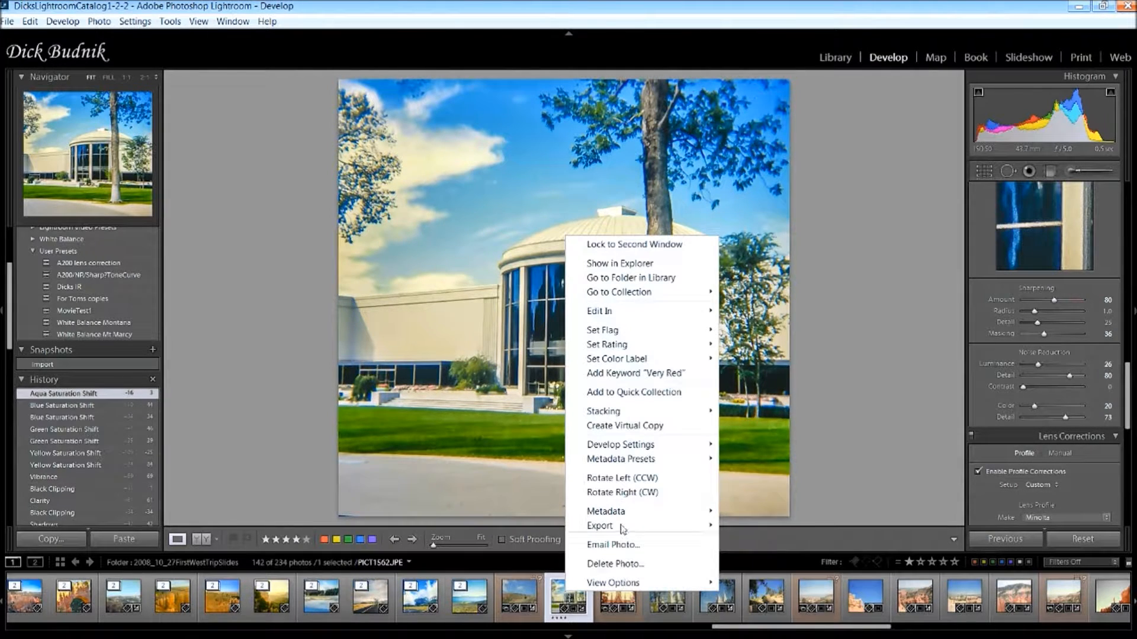
pyautogui.moveTo(619, 529)
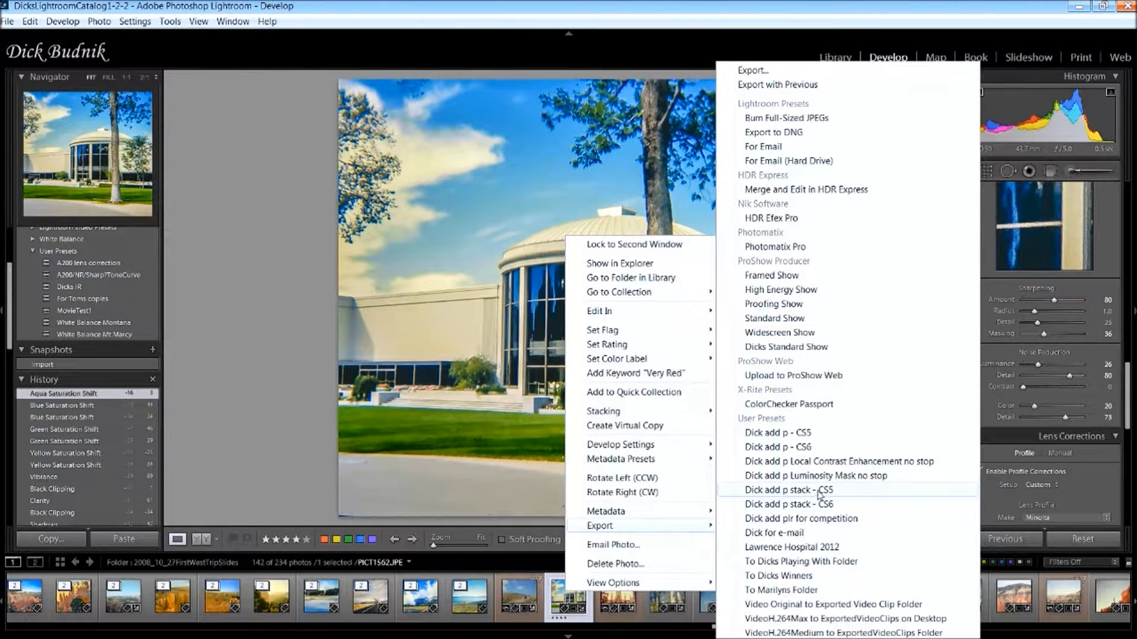
pyautogui.click(787, 504)
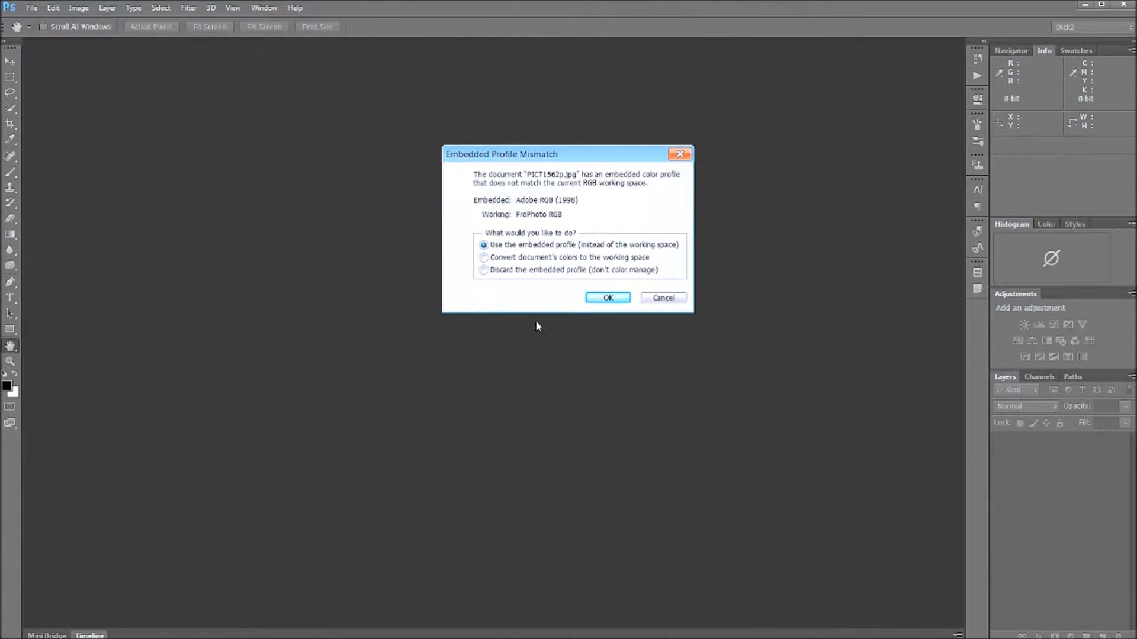
pyautogui.click(615, 298)
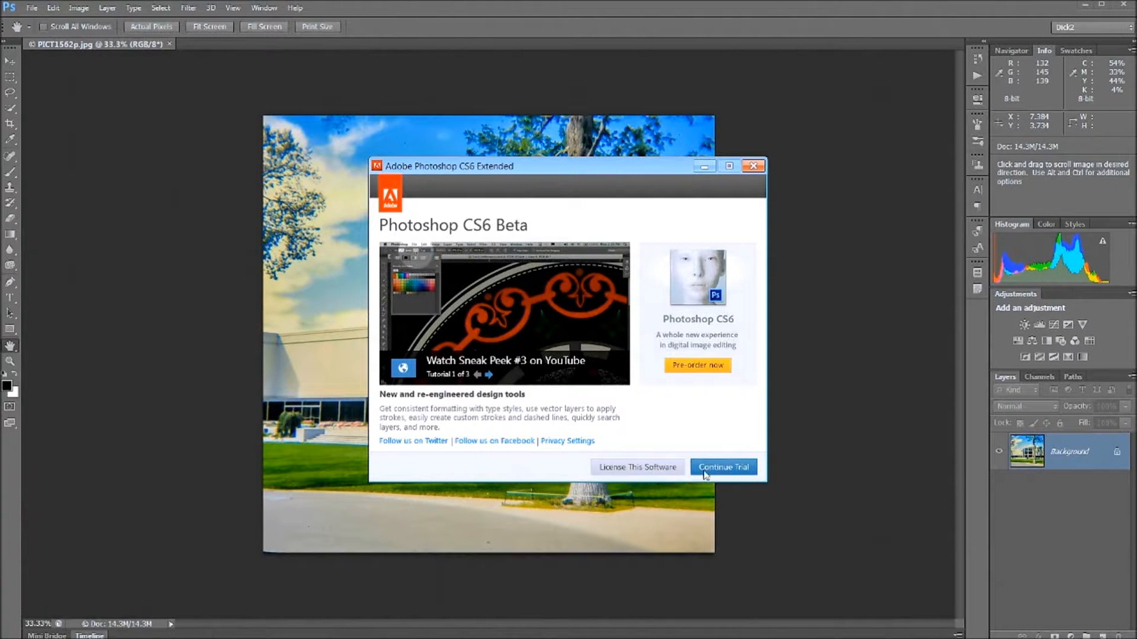
pyautogui.click(734, 466)
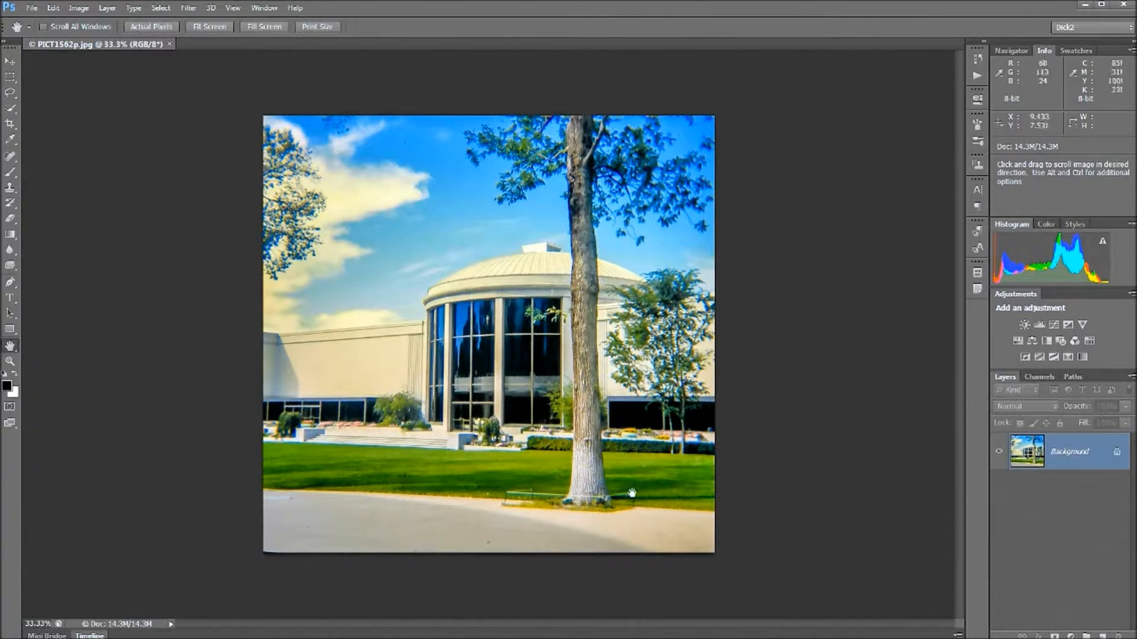
# Fit the photo in the window and duplicate the Background layer.
pyautogui.doubleClick(10, 347)
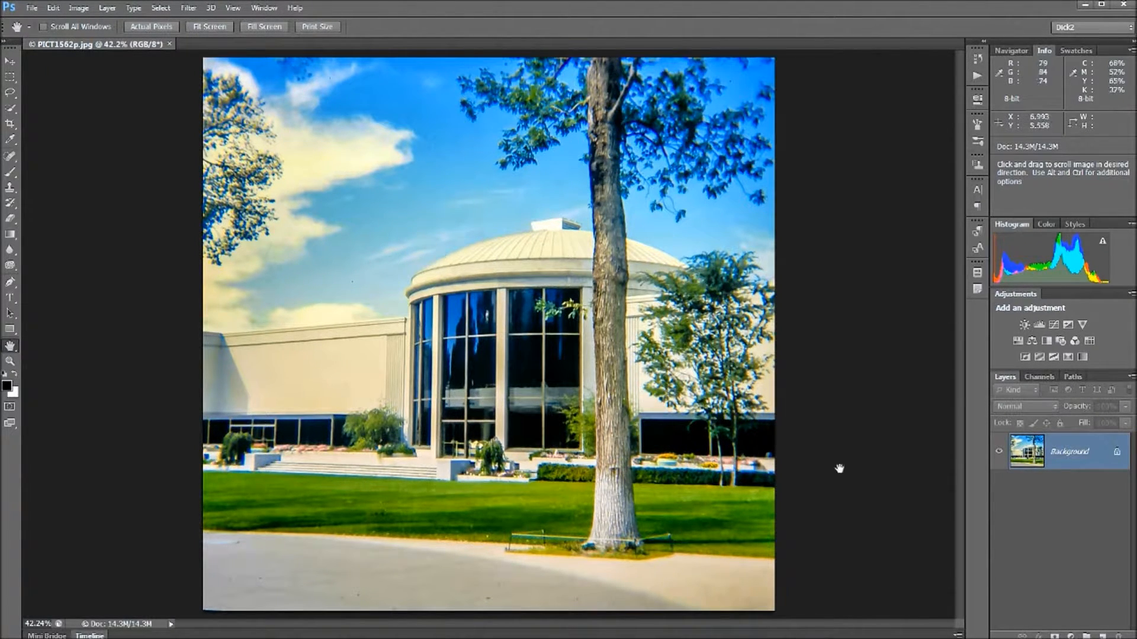
pyautogui.moveTo(1083, 453); pyautogui.dragTo(1083, 472)
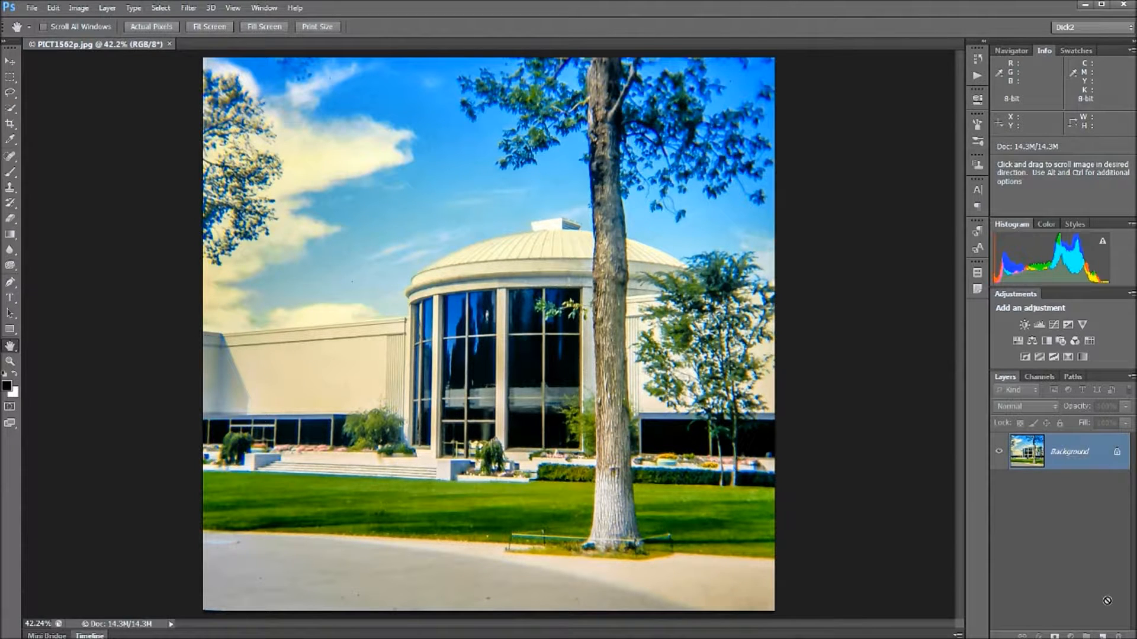
pyautogui.moveTo(1102, 629); pyautogui.dragTo(1102, 635)
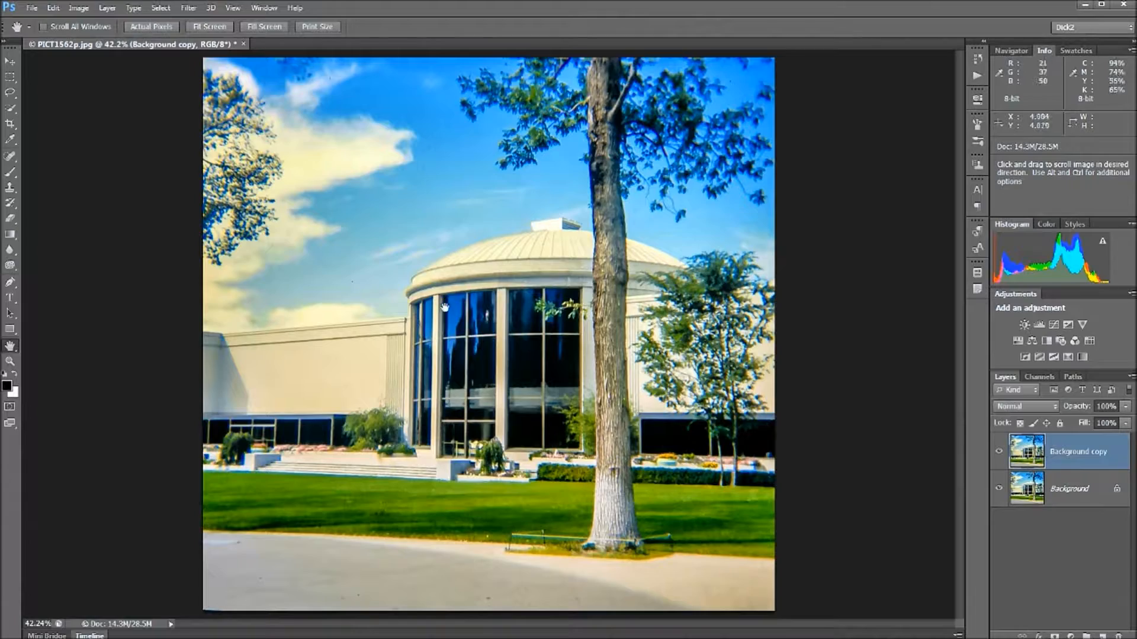
# Remove the dark dust spots in the sky beside the dome's edge with the content-aware Spot Healing Brush.
pyautogui.scroll(3, 445, 305)
pyautogui.scroll(4, 445, 314)
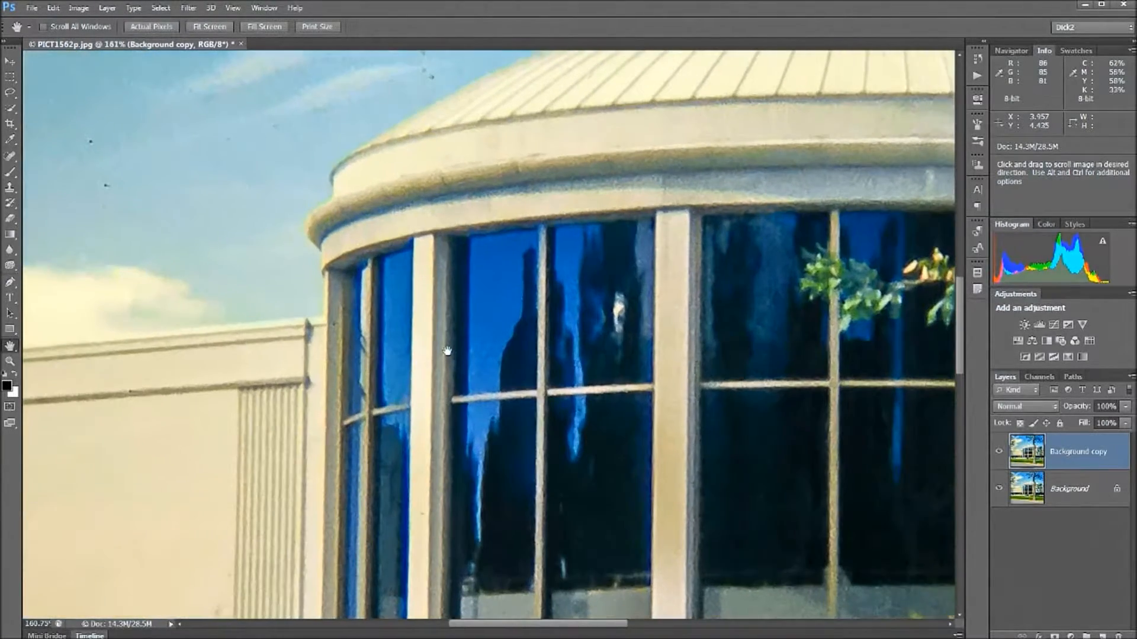
pyautogui.moveTo(349, 138); pyautogui.dragTo(500, 325)
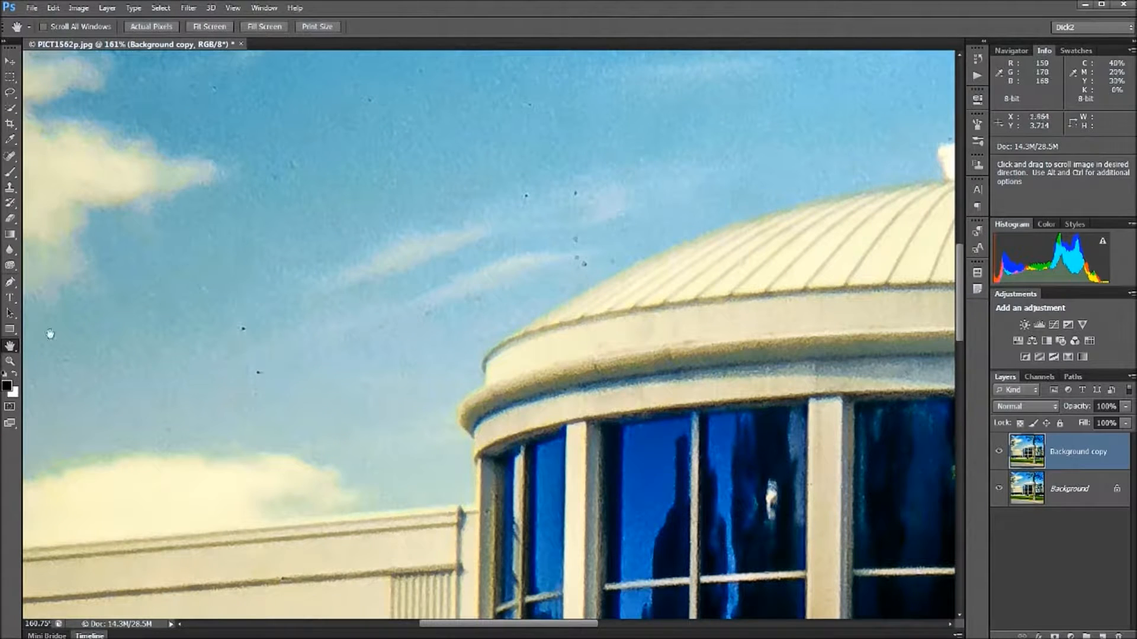
pyautogui.click(10, 158)
pyautogui.click(54, 157)
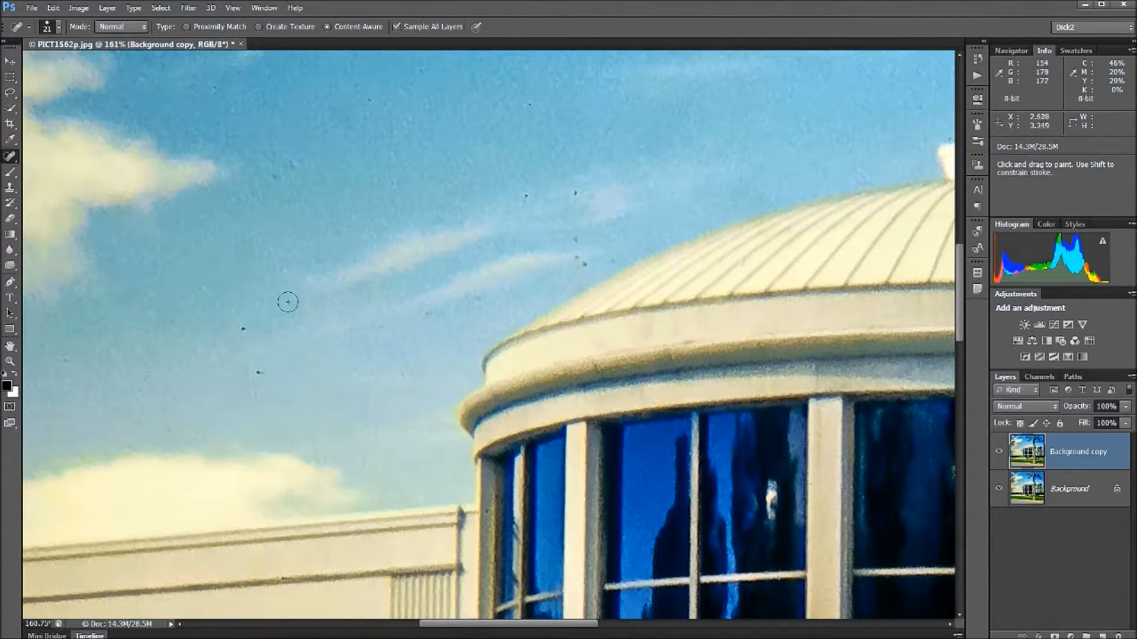
pyautogui.click(244, 330)
pyautogui.click(258, 373)
pyautogui.click(576, 240)
pyautogui.click(577, 256)
pyautogui.click(604, 258)
pyautogui.click(526, 195)
pyautogui.click(577, 193)
# Heal the dust spots in the clouds and blue sky near the photo's upper-left corner.
pyautogui.press('space')
pyautogui.moveTo(157, 170); pyautogui.dragTo(300, 363)
pyautogui.moveTo(216, 221); pyautogui.dragTo(268, 415)
pyautogui.moveTo(252, 186); pyautogui.dragTo(297, 431)
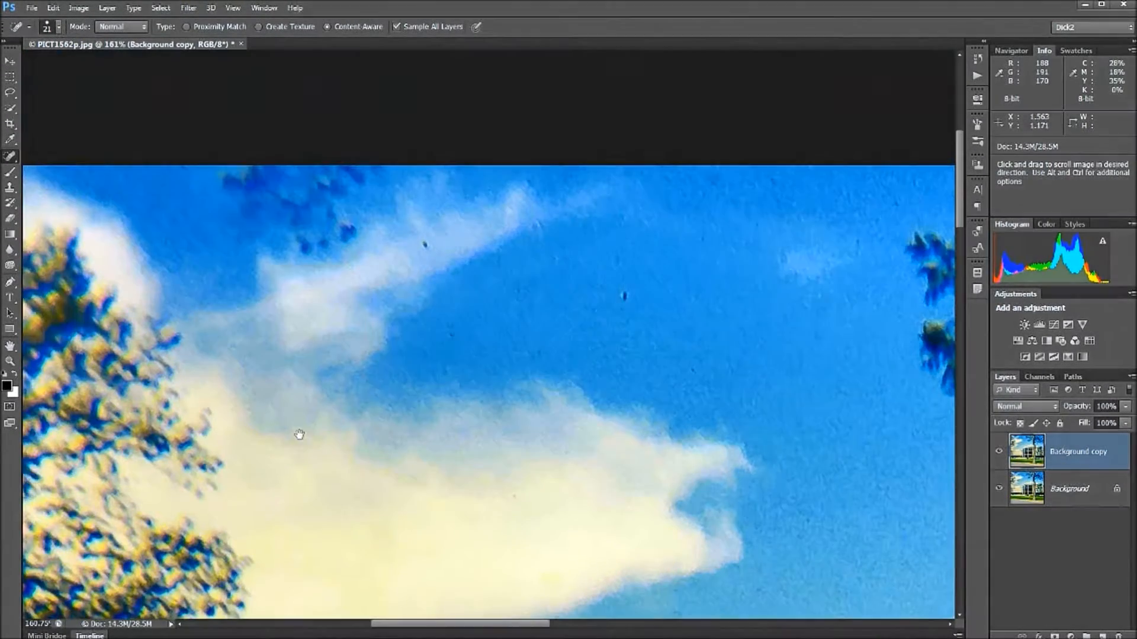
pyautogui.click(424, 240)
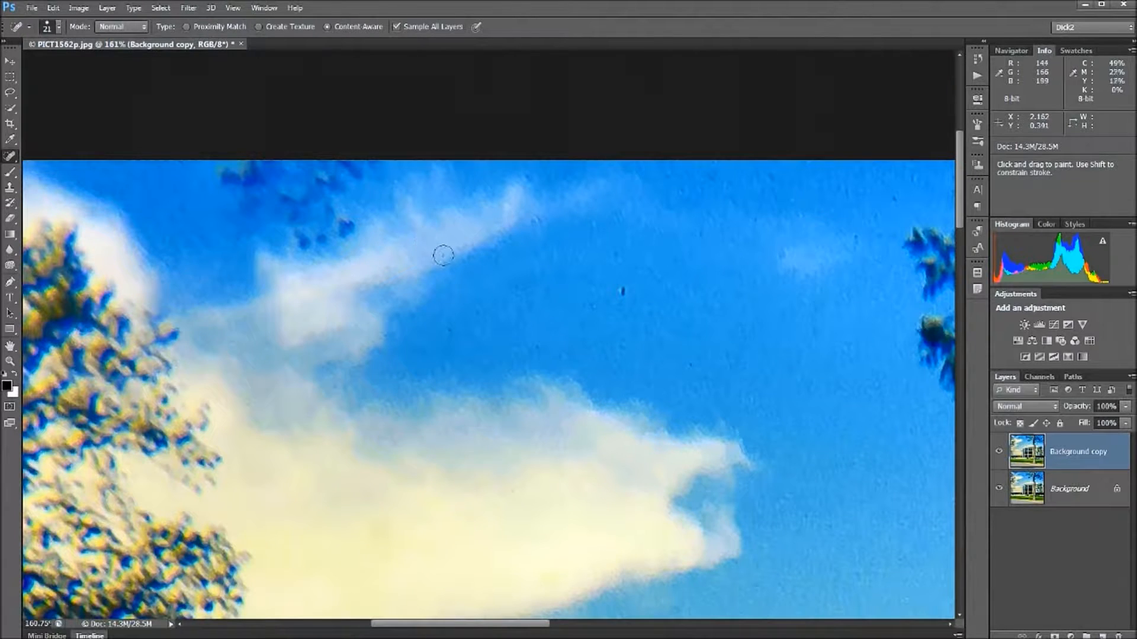
pyautogui.click(623, 290)
pyautogui.click(508, 186)
pyautogui.moveTo(225, 357); pyautogui.dragTo(387, 327)
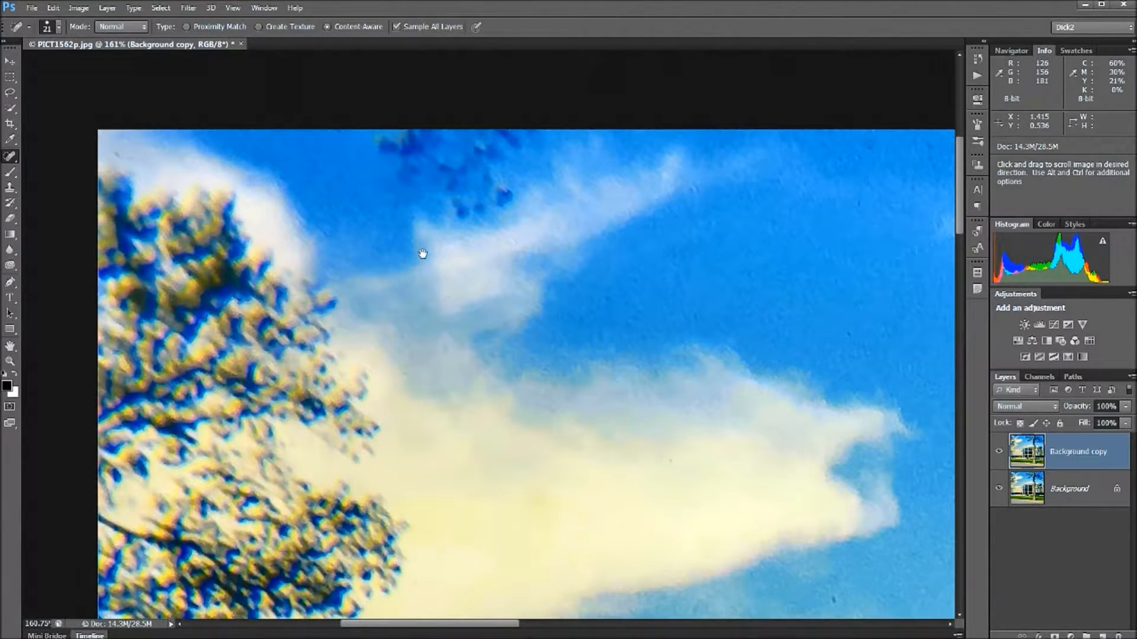
pyautogui.press('space')
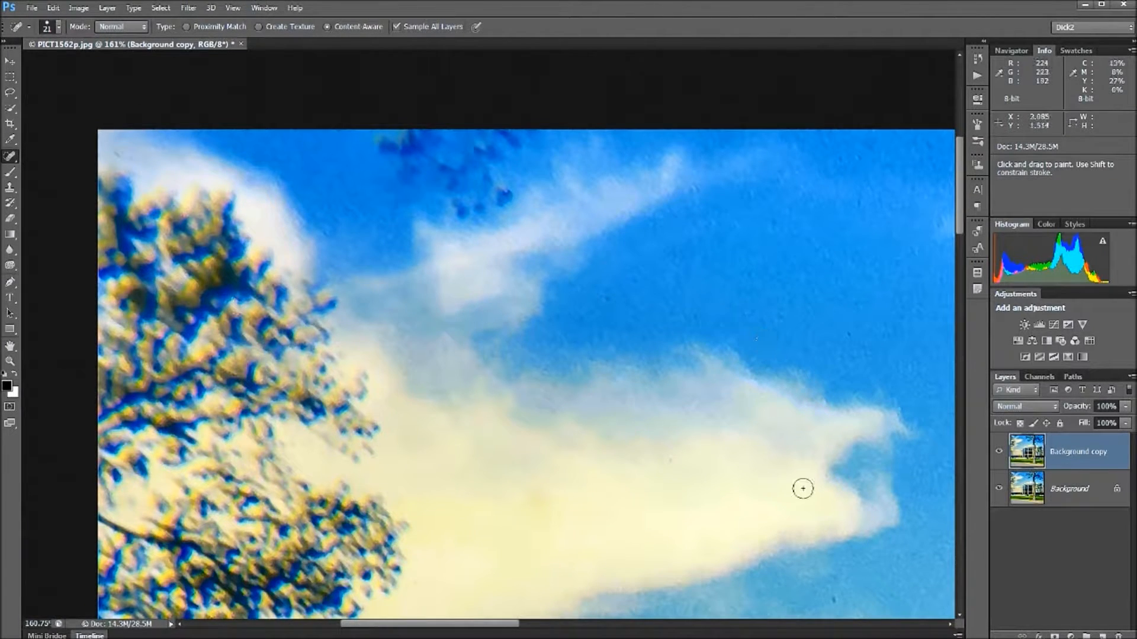
pyautogui.click(834, 599)
# Heal the specks beneath and above the hanging leaves to the left of the large tree's trunk.
pyautogui.press('space')
pyautogui.moveTo(814, 333); pyautogui.dragTo(200, 314)
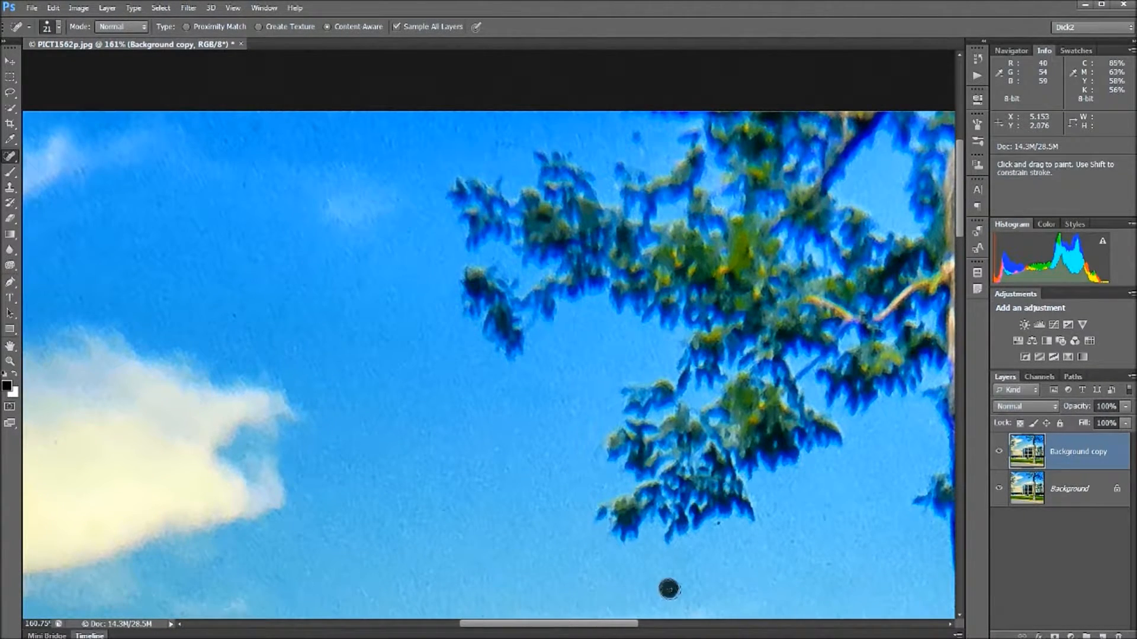
pyautogui.click(718, 525)
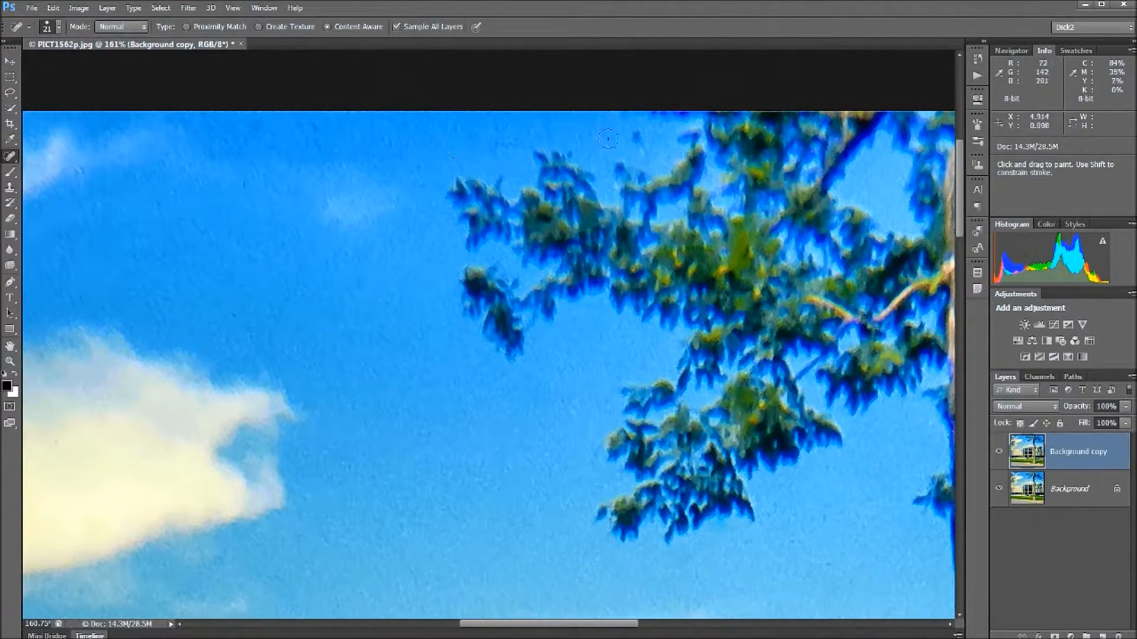
pyautogui.moveTo(635, 132); pyautogui.dragTo(647, 158)
# Heal the specks in the sky gap between the leaves near the photo's upper-right corner.
pyautogui.moveTo(592, 371)
pyautogui.mouseDown()
pyautogui.moveTo(197, 347)
pyautogui.moveTo(79, 371)
pyautogui.mouseUp()
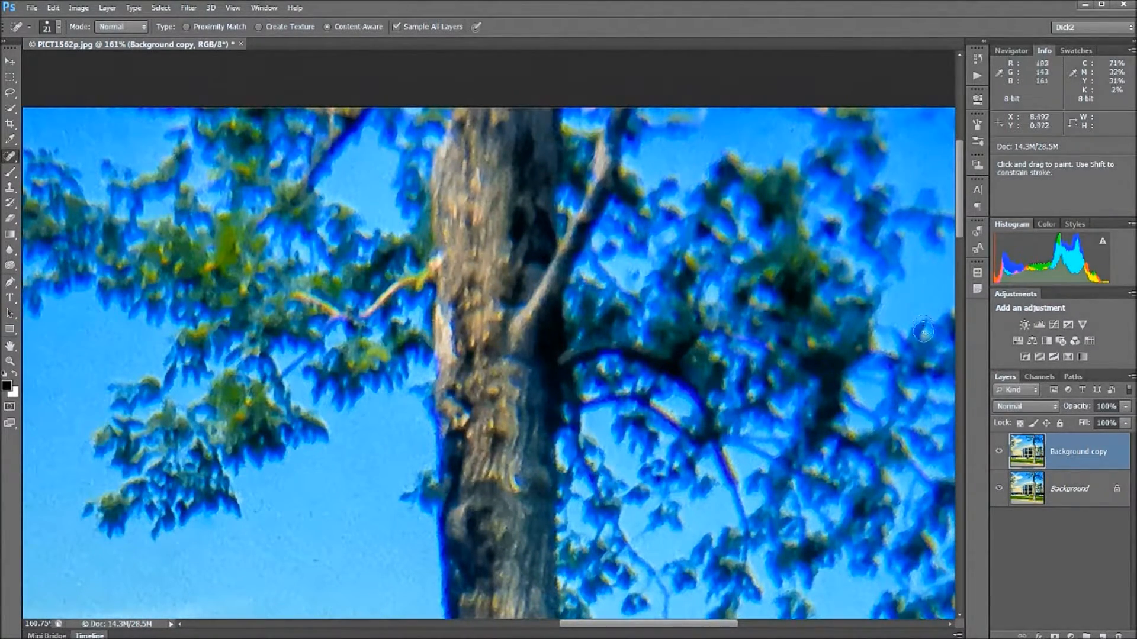
pyautogui.moveTo(879, 349); pyautogui.dragTo(487, 352)
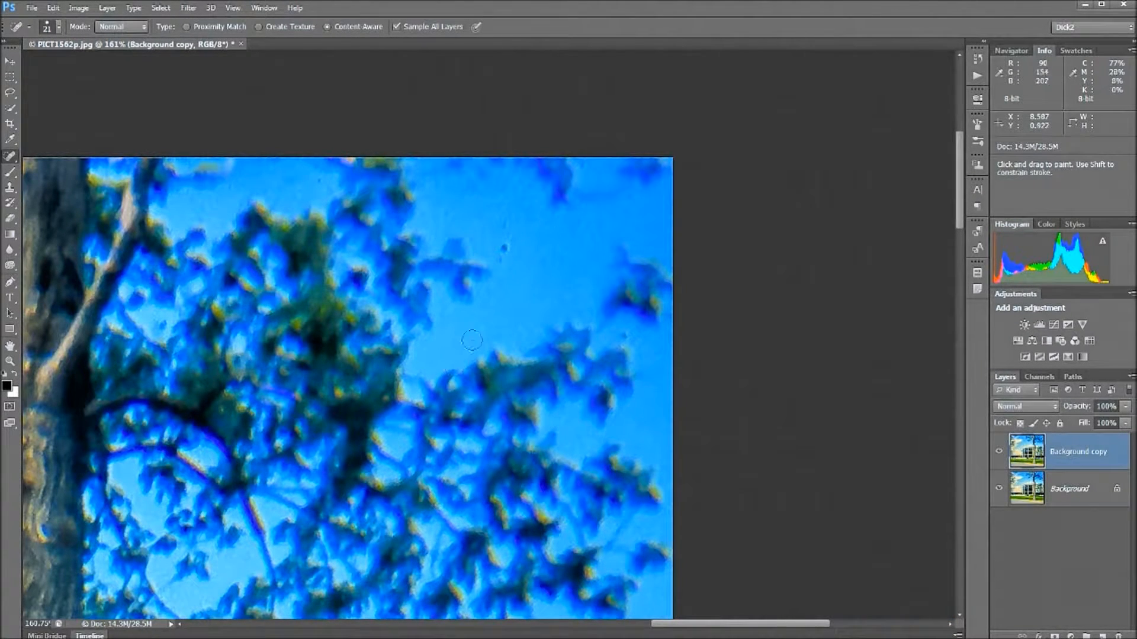
pyautogui.click(504, 248)
pyautogui.click(503, 254)
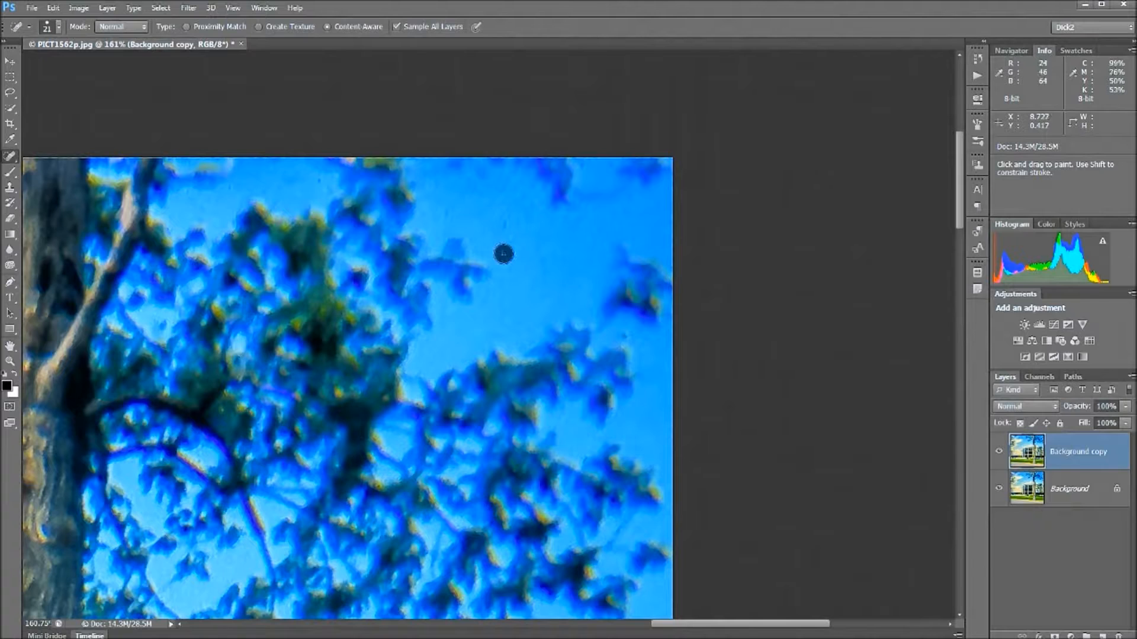
pyautogui.click(505, 230)
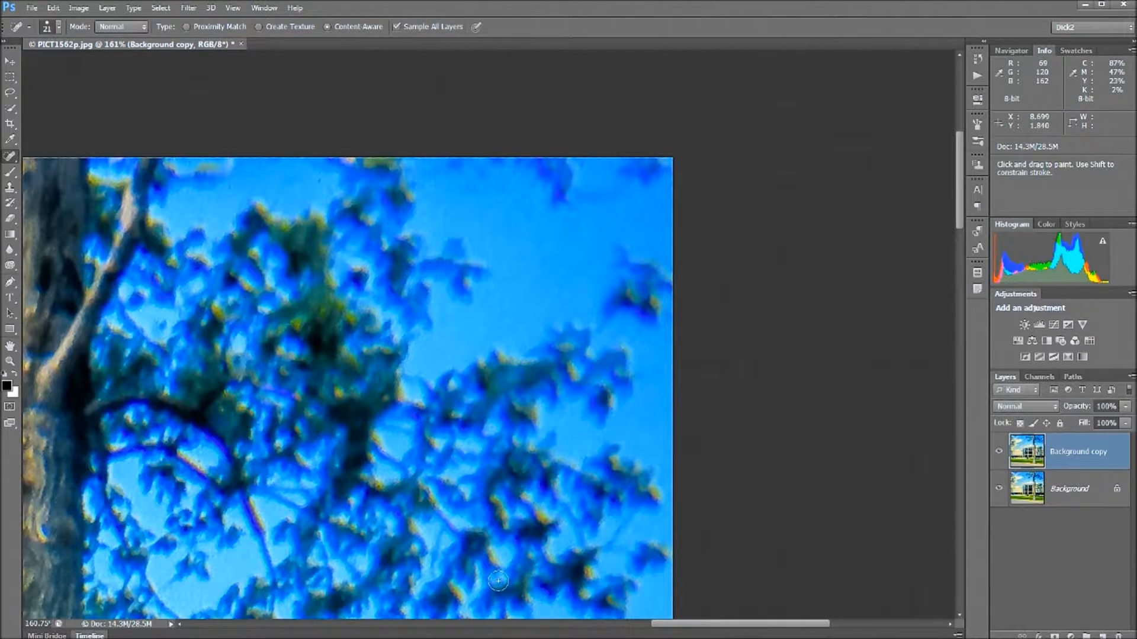
# Heal the dust spots in the sky between the large tree's lower leaves and the small tree right of the trunk.
pyautogui.press('space')
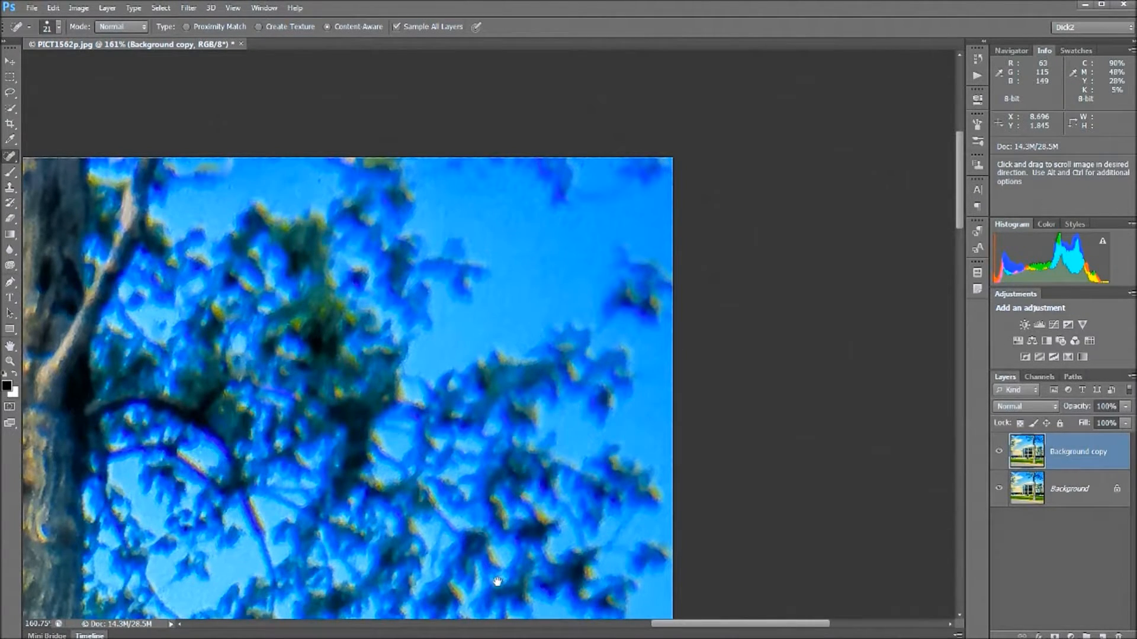
pyautogui.moveTo(497, 581); pyautogui.dragTo(483, 116)
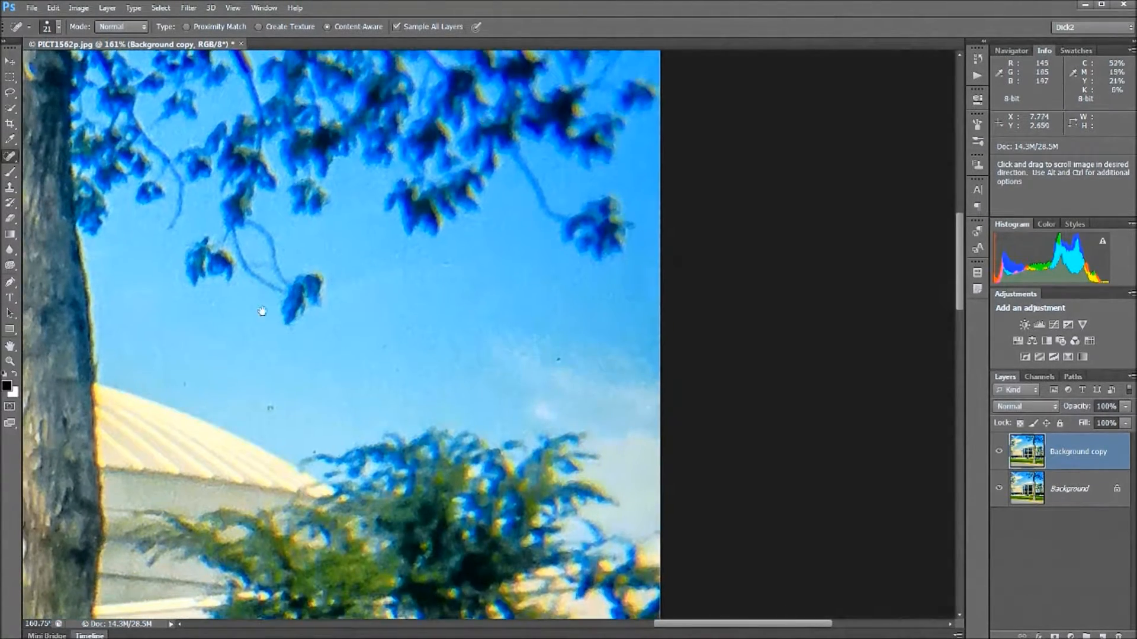
pyautogui.moveTo(228, 317)
pyautogui.mouseDown()
pyautogui.moveTo(561, 281)
pyautogui.moveTo(454, 294)
pyautogui.mouseUp()
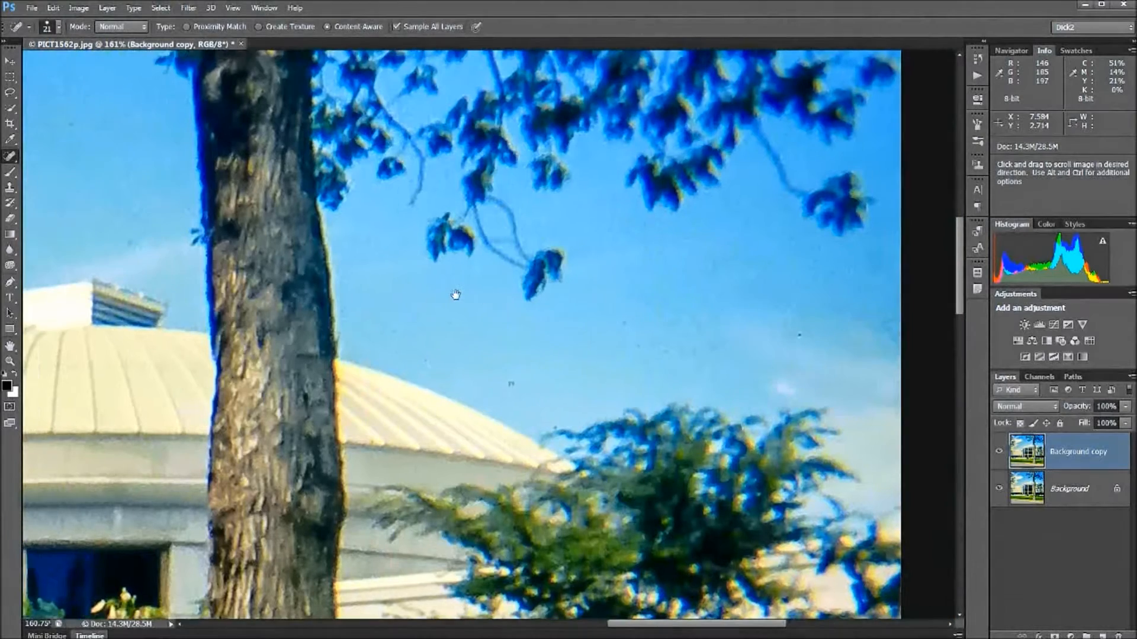
pyautogui.click(795, 337)
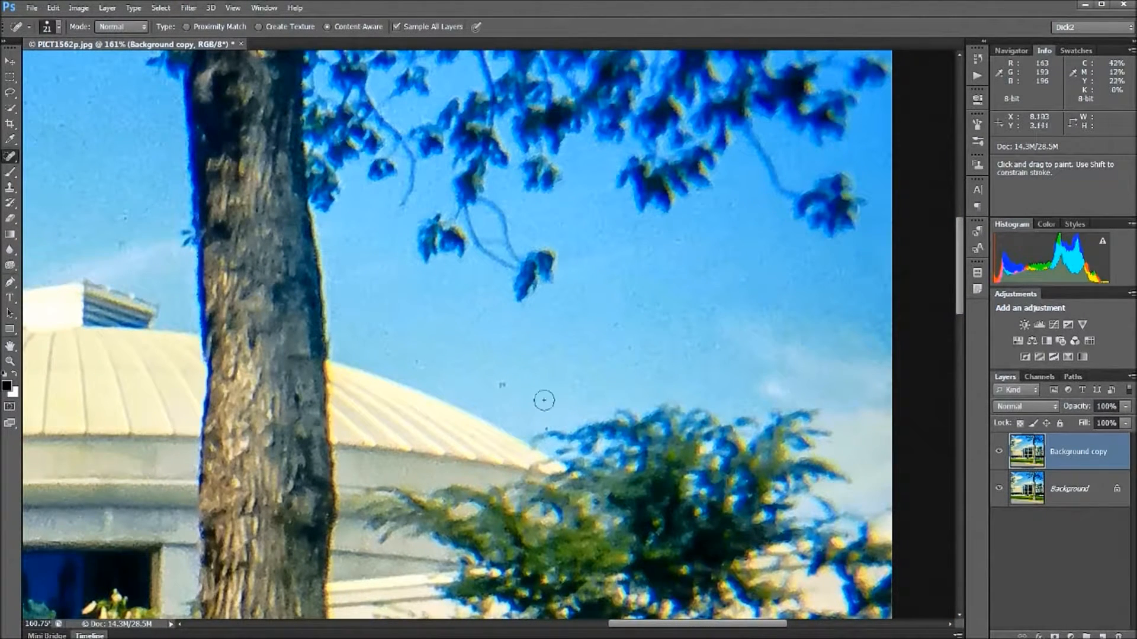
pyautogui.click(502, 382)
pyautogui.click(550, 421)
# Heal the dust spots in the sky above the dome, left of the large trunk.
pyautogui.moveTo(104, 323); pyautogui.dragTo(744, 330)
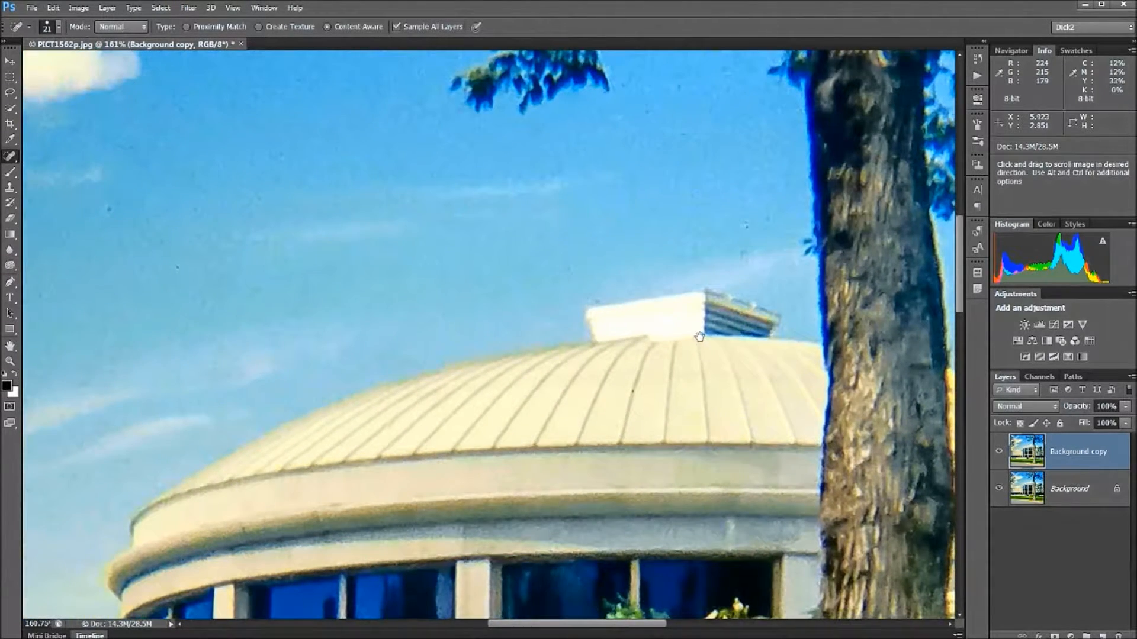
pyautogui.click(740, 251)
pyautogui.click(679, 88)
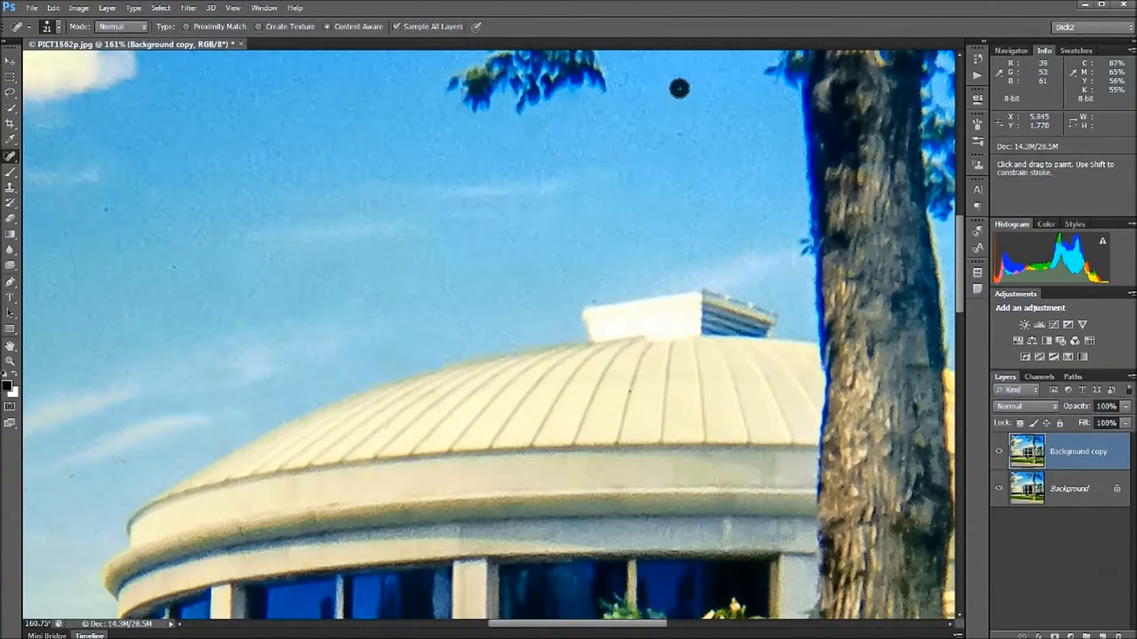
# Heal the marks along the cloud edge above the roof of the building's left wing.
pyautogui.moveTo(222, 223); pyautogui.dragTo(629, 203)
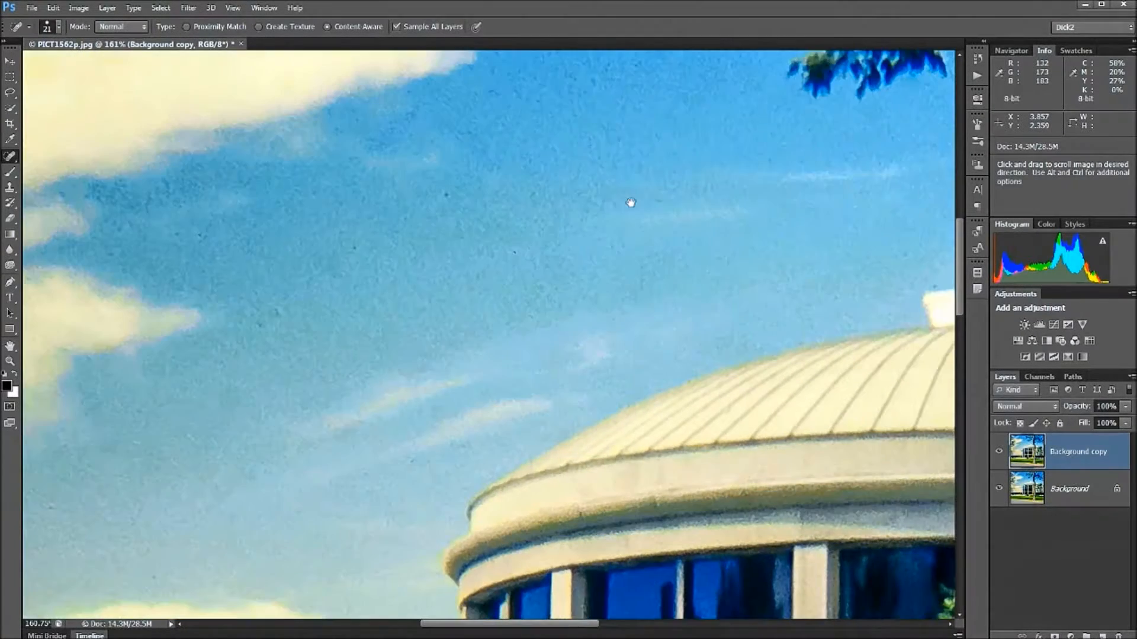
pyautogui.moveTo(256, 299); pyautogui.dragTo(482, 279)
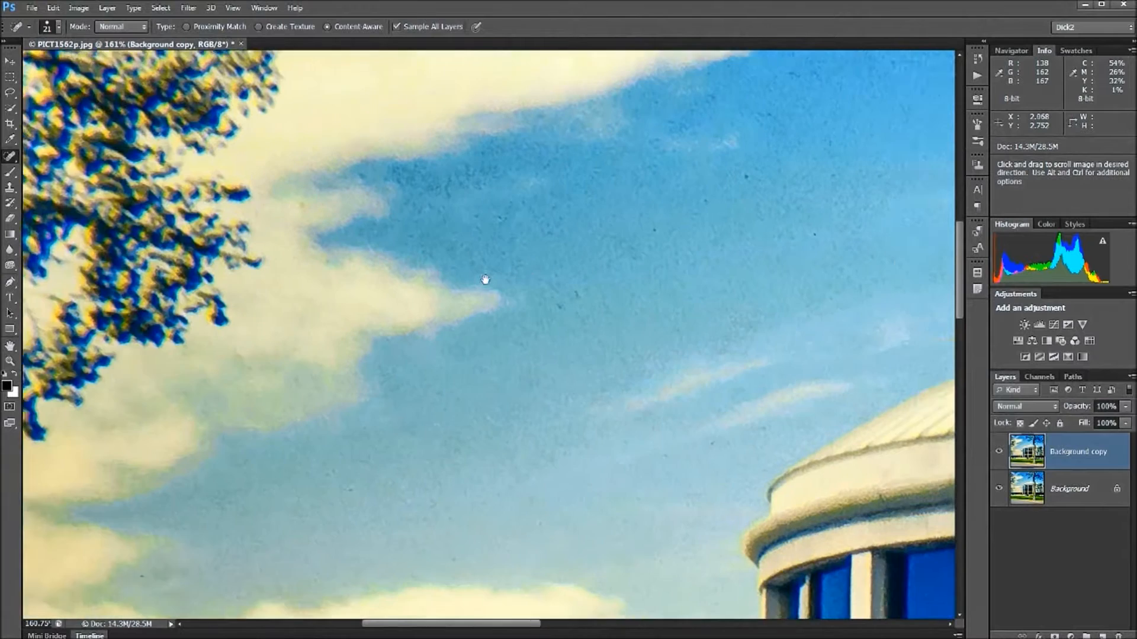
pyautogui.moveTo(316, 348); pyautogui.dragTo(556, 320)
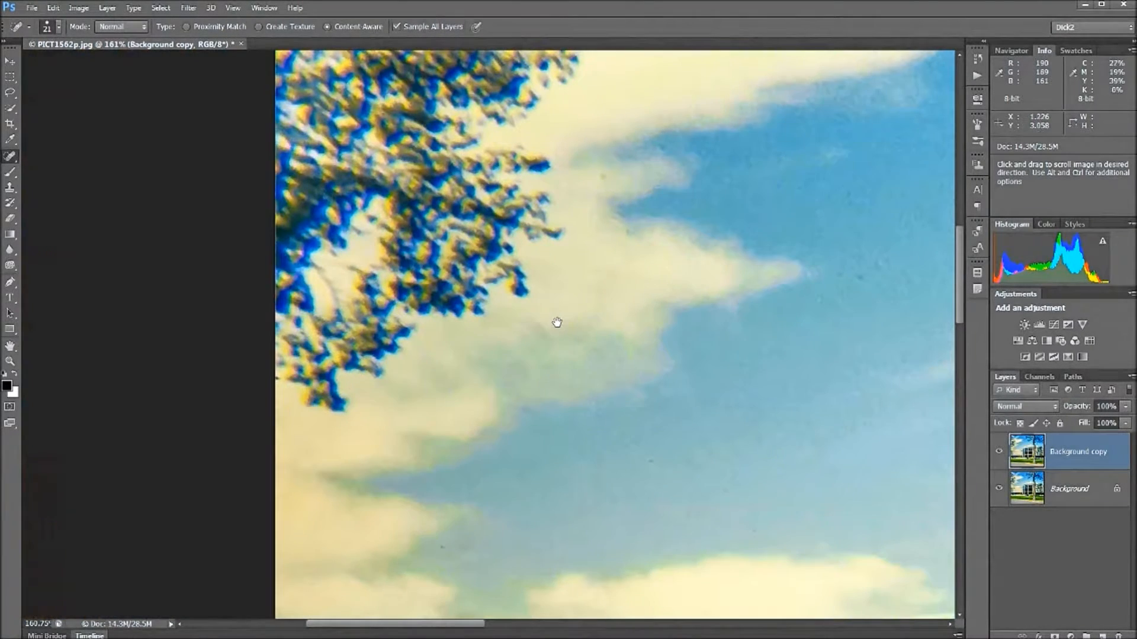
pyautogui.moveTo(358, 580); pyautogui.dragTo(219, 77)
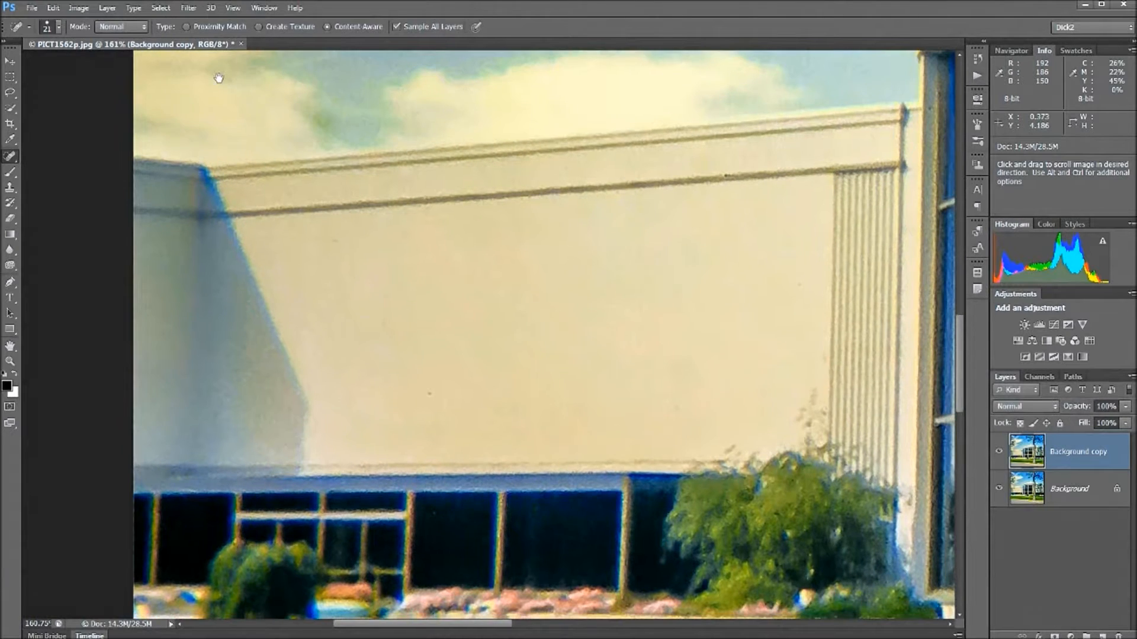
pyautogui.moveTo(414, 322); pyautogui.dragTo(437, 446)
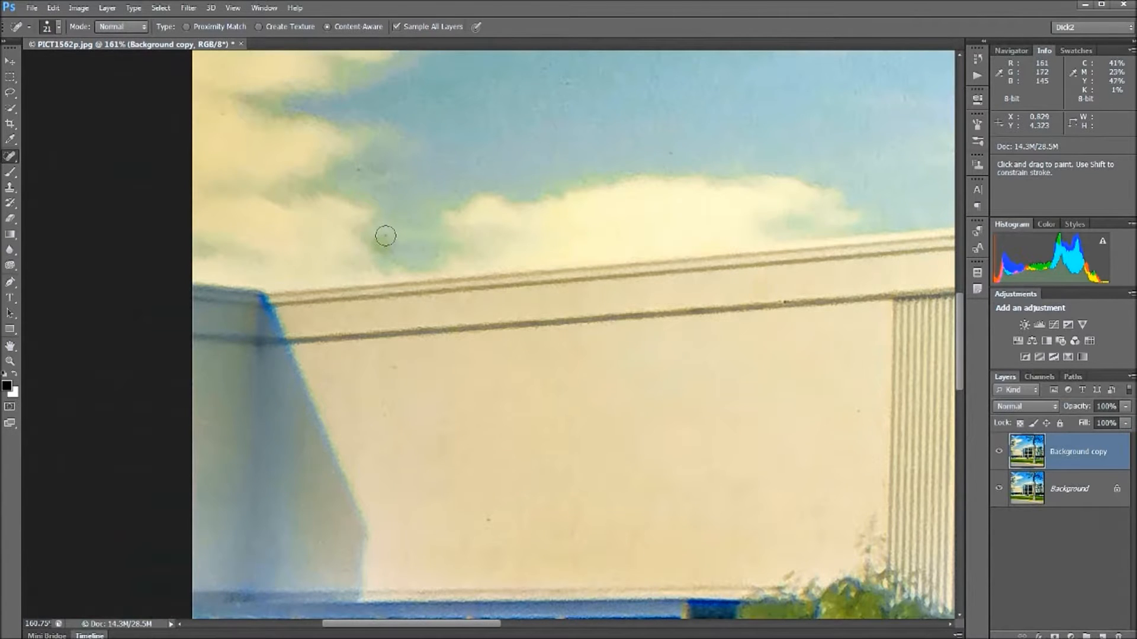
pyautogui.moveTo(371, 233)
pyautogui.mouseDown()
pyautogui.moveTo(391, 252)
pyautogui.moveTo(418, 236)
pyautogui.moveTo(397, 240)
pyautogui.mouseUp()
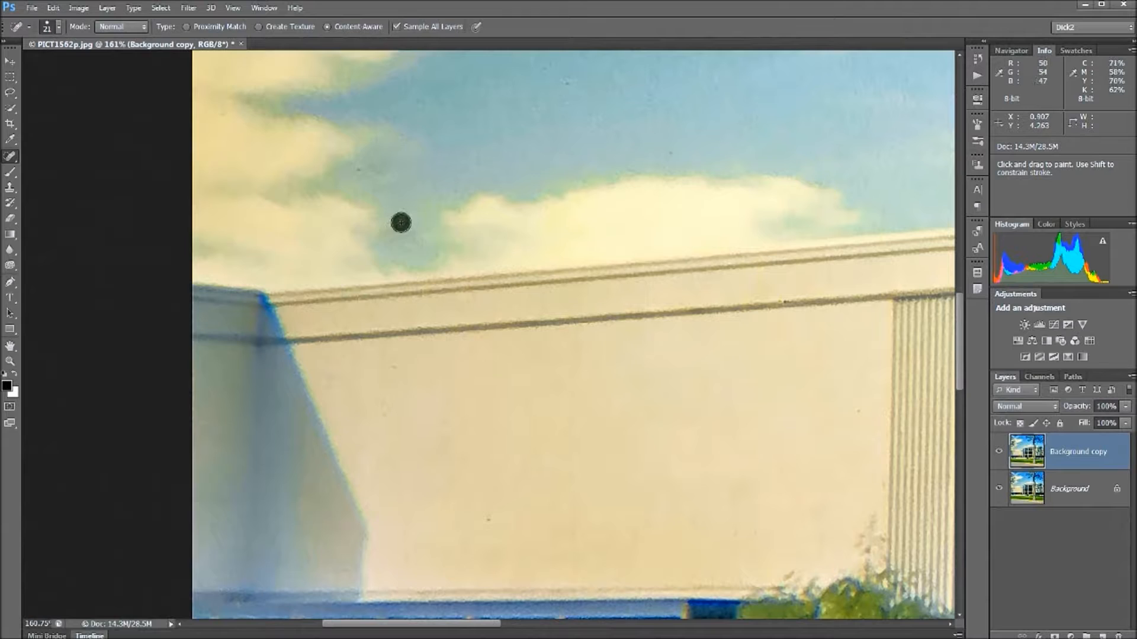
pyautogui.click(357, 171)
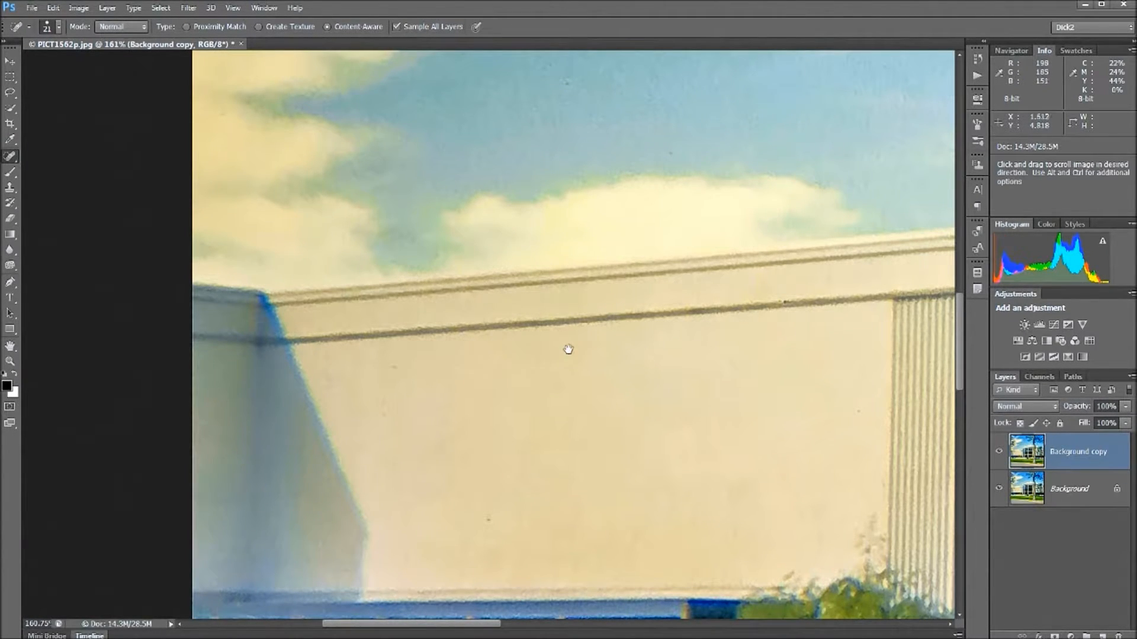
# Examine the building's facade, the base of the large tree and the lawn up close for remaining dust spots.
pyautogui.press('space')
pyautogui.moveTo(669, 399); pyautogui.dragTo(190, 393)
pyautogui.moveTo(619, 338); pyautogui.dragTo(182, 432)
pyautogui.moveTo(592, 398); pyautogui.dragTo(177, 439)
pyautogui.moveTo(414, 604); pyautogui.dragTo(783, 211)
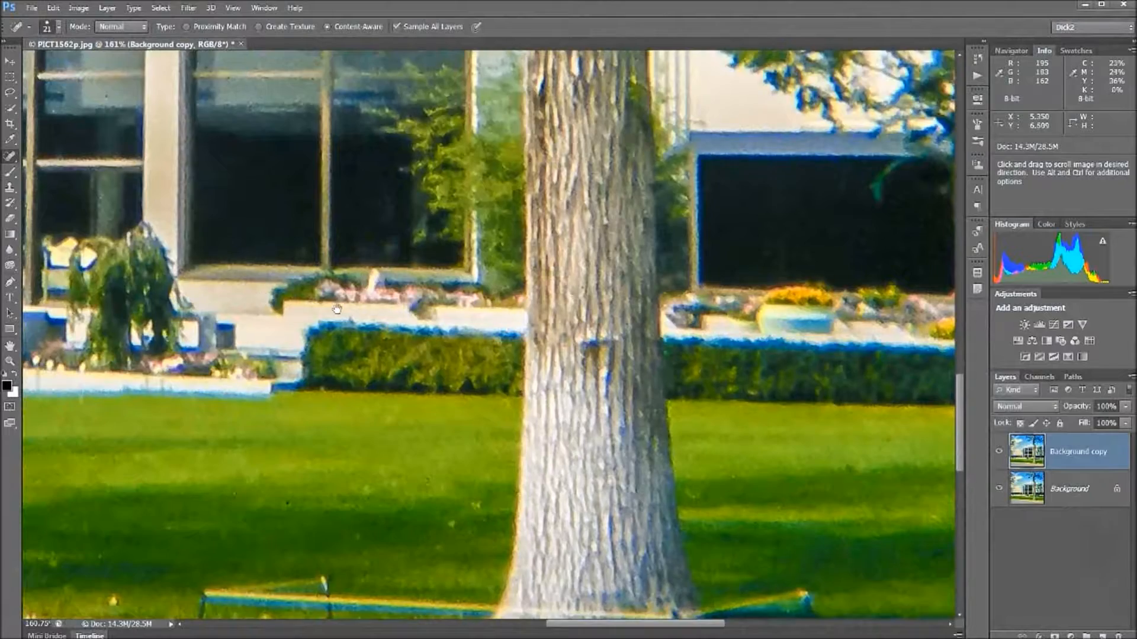
pyautogui.moveTo(95, 339); pyautogui.dragTo(332, 329)
pyautogui.moveTo(103, 368); pyautogui.dragTo(746, 345)
pyautogui.moveTo(674, 379); pyautogui.dragTo(655, 333)
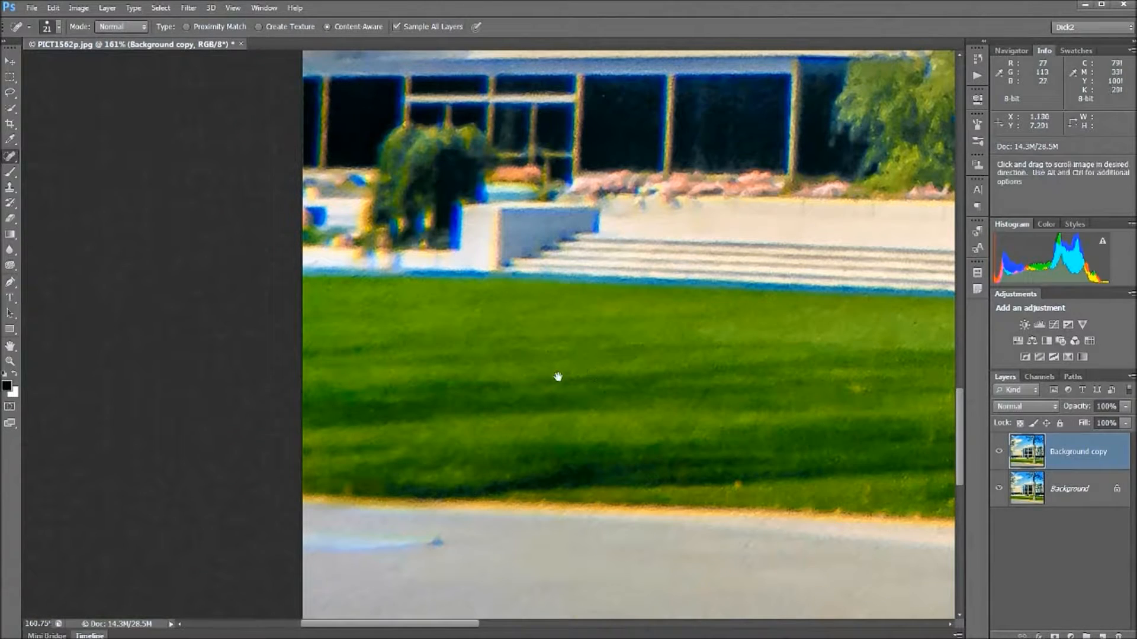
# Heal the dark spots and blotches on the pavement in the photo's lower-left part.
pyautogui.moveTo(535, 380); pyautogui.dragTo(409, 138)
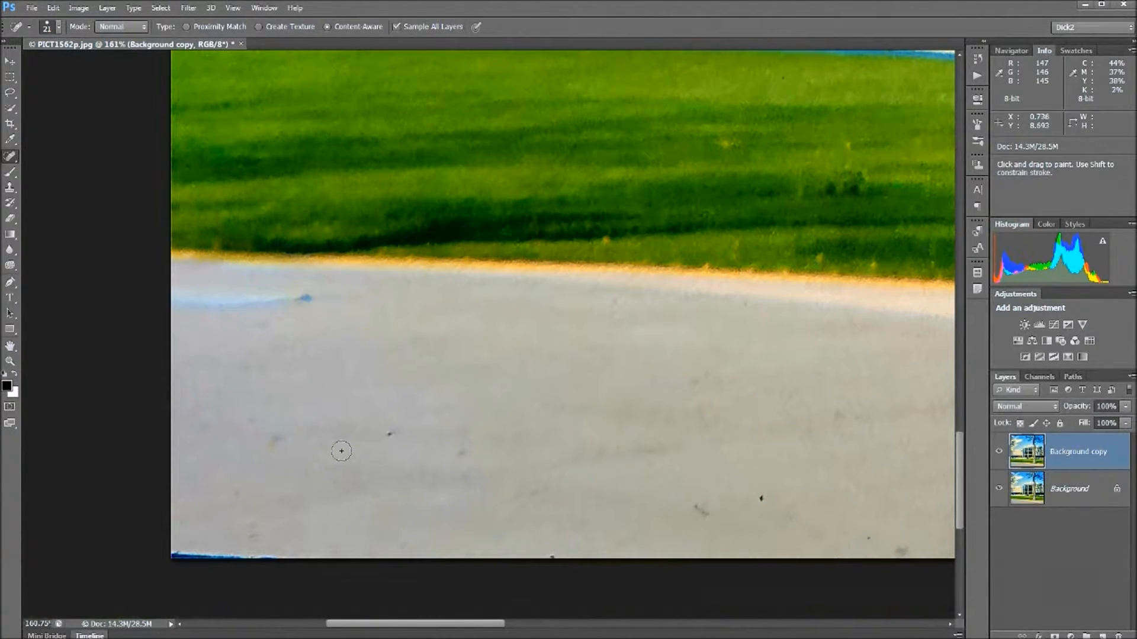
pyautogui.click(388, 433)
pyautogui.click(278, 440)
pyautogui.click(458, 446)
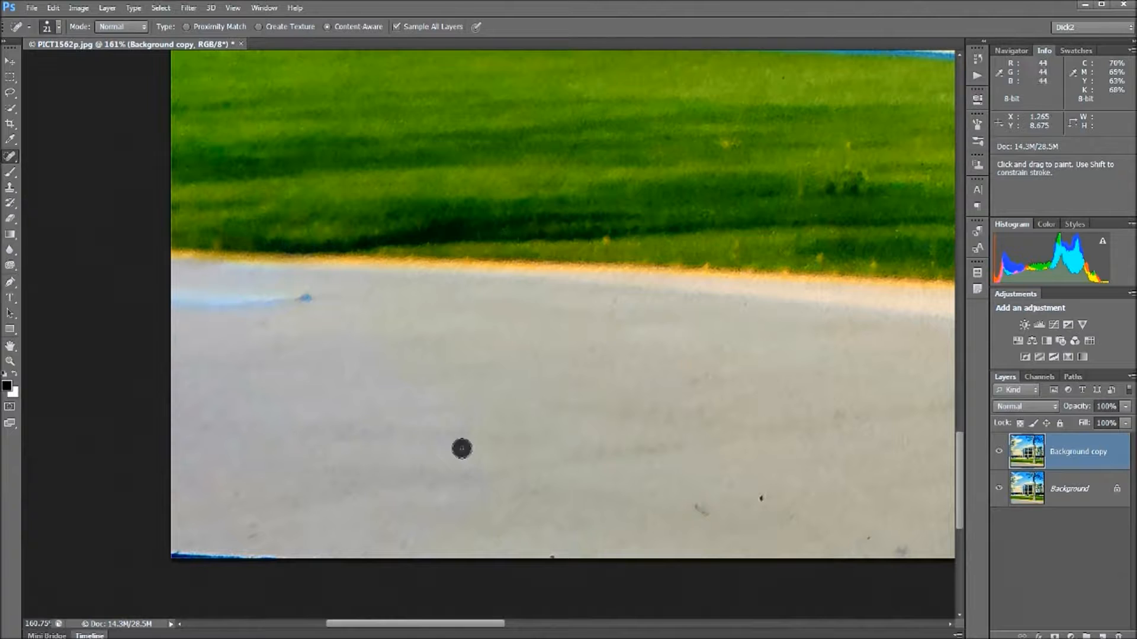
pyautogui.click(698, 504)
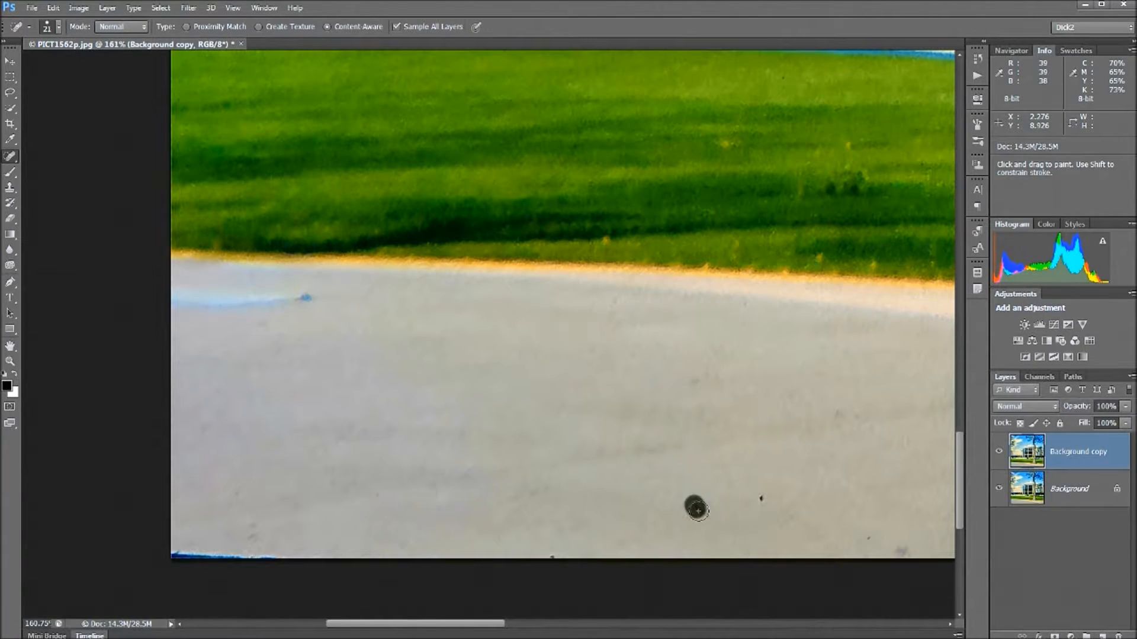
pyautogui.moveTo(770, 489); pyautogui.dragTo(761, 502)
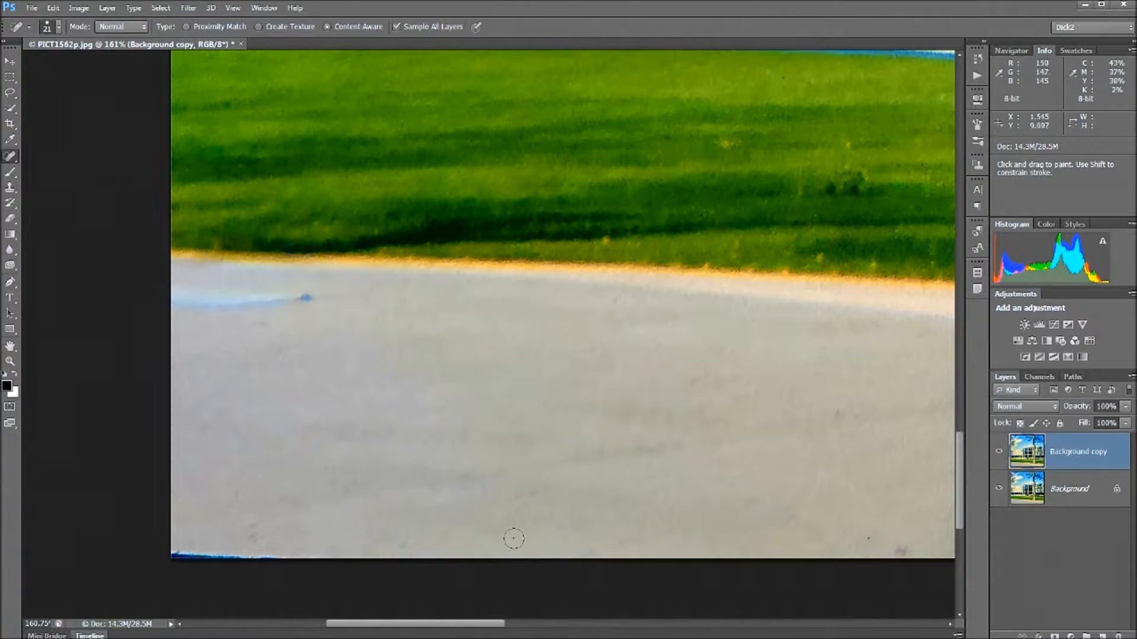
# Heal the dark blue strip at the photo's lower-left corner and the spots on the shaded pavement left of the large tree.
pyautogui.moveTo(297, 566)
pyautogui.mouseDown()
pyautogui.moveTo(292, 556)
pyautogui.moveTo(145, 556)
pyautogui.mouseUp()
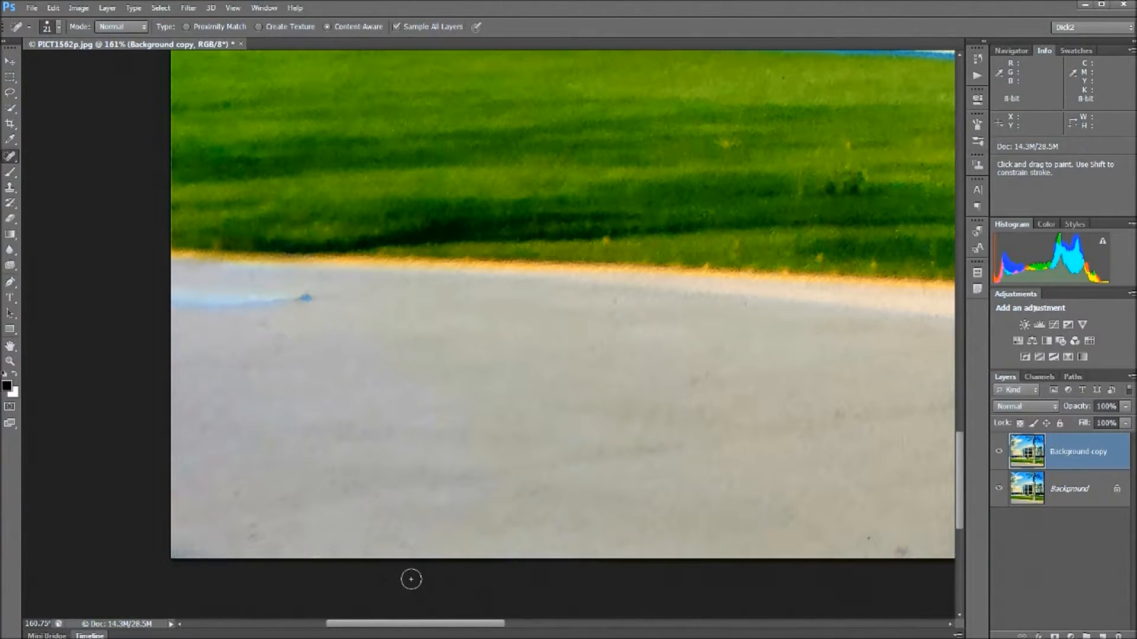
pyautogui.press('space')
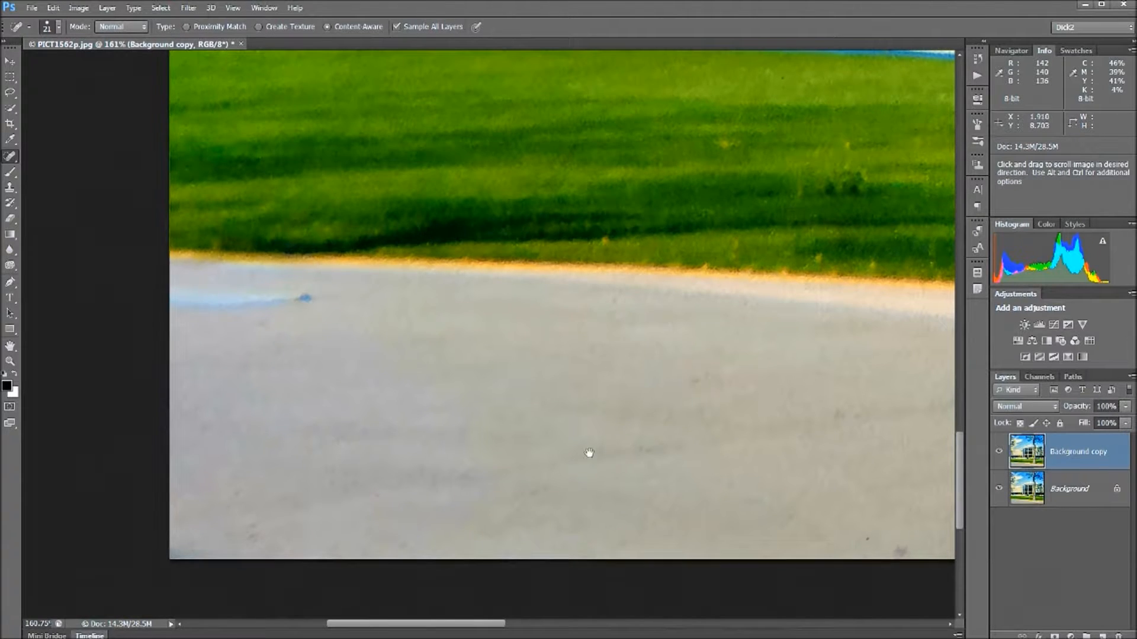
pyautogui.moveTo(589, 452); pyautogui.dragTo(189, 423)
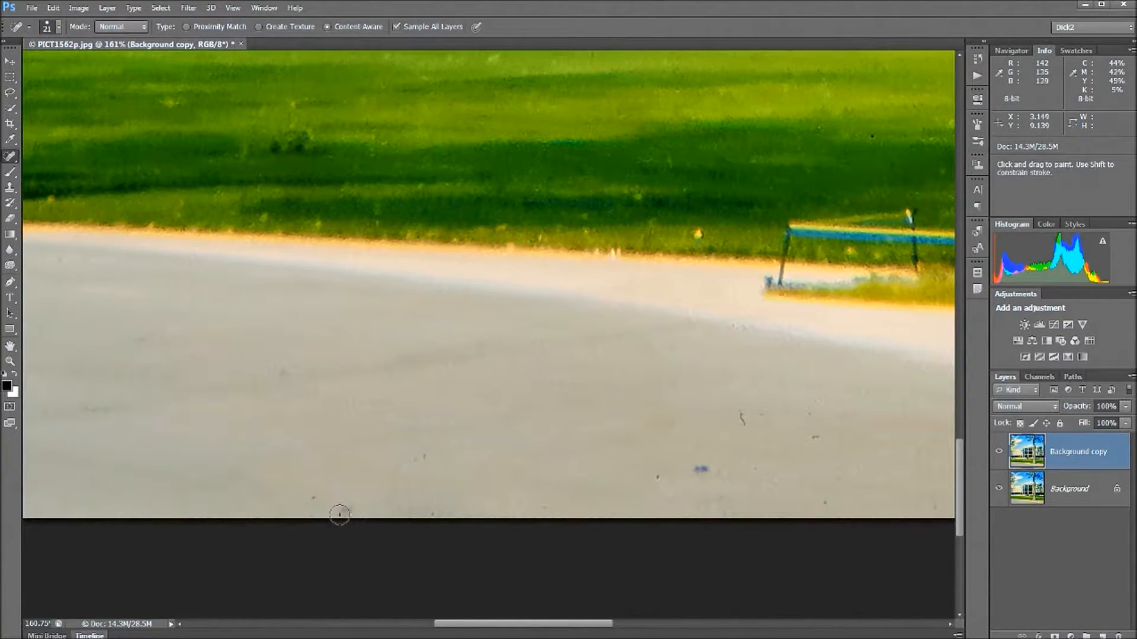
pyautogui.click(307, 502)
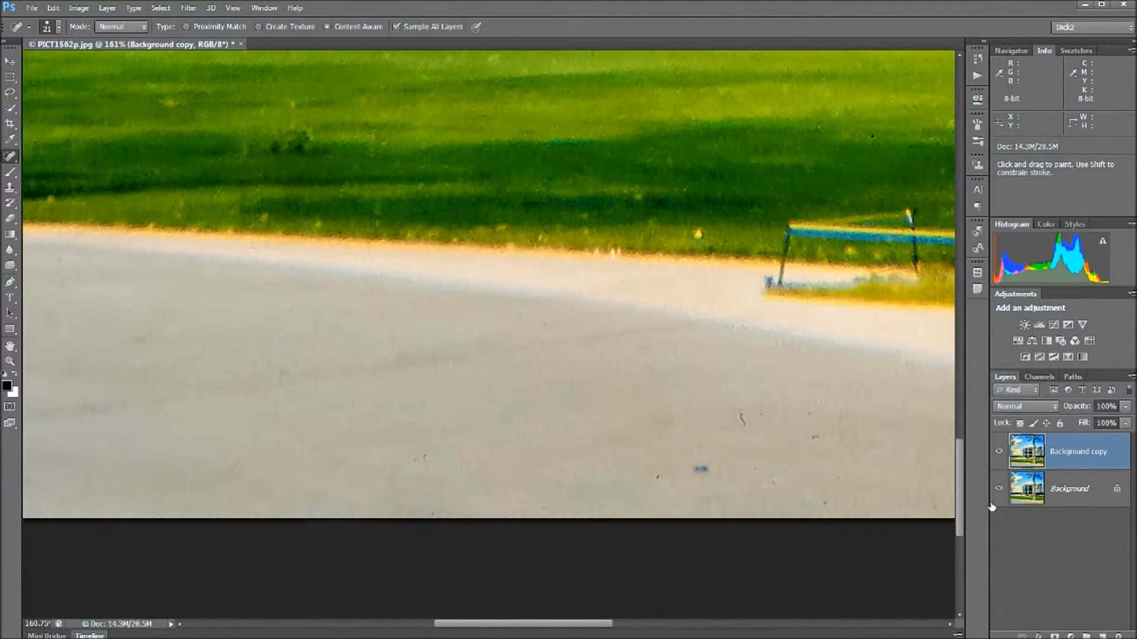
pyautogui.moveTo(780, 462); pyautogui.dragTo(825, 437)
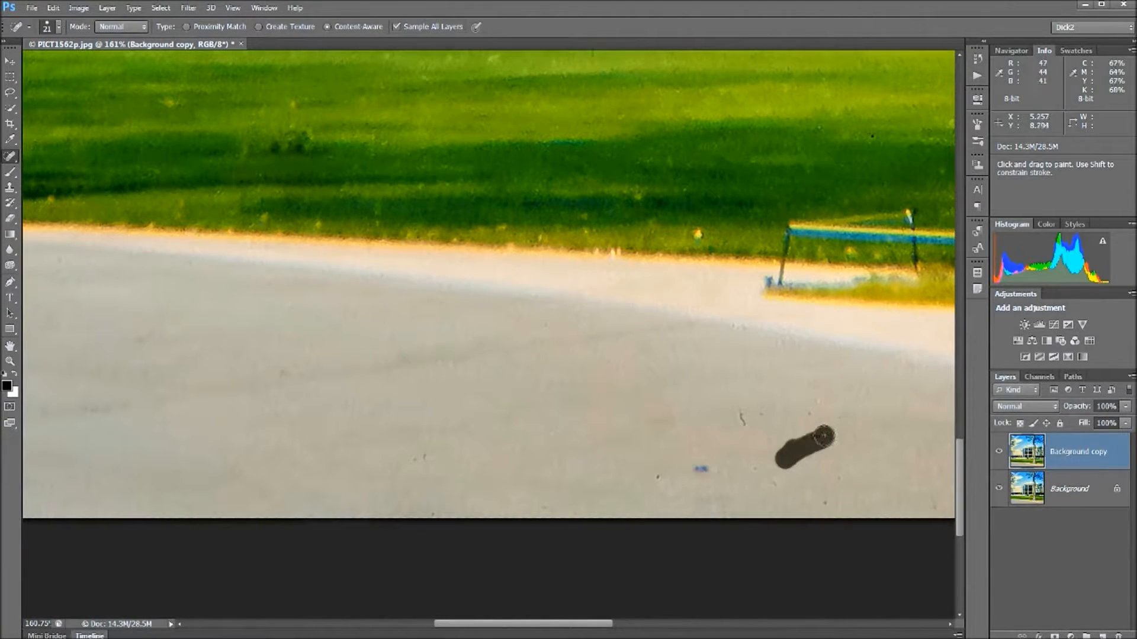
pyautogui.moveTo(728, 404); pyautogui.dragTo(735, 420)
pyautogui.moveTo(780, 457)
pyautogui.mouseDown()
pyautogui.moveTo(793, 469)
pyautogui.moveTo(782, 463)
pyautogui.mouseUp()
pyautogui.moveTo(681, 472)
pyautogui.mouseDown()
pyautogui.moveTo(719, 470)
pyautogui.moveTo(668, 476)
pyautogui.mouseUp()
# Heal the dark specks and scratches on the pavement below and to the right of the large tree.
pyautogui.press('space')
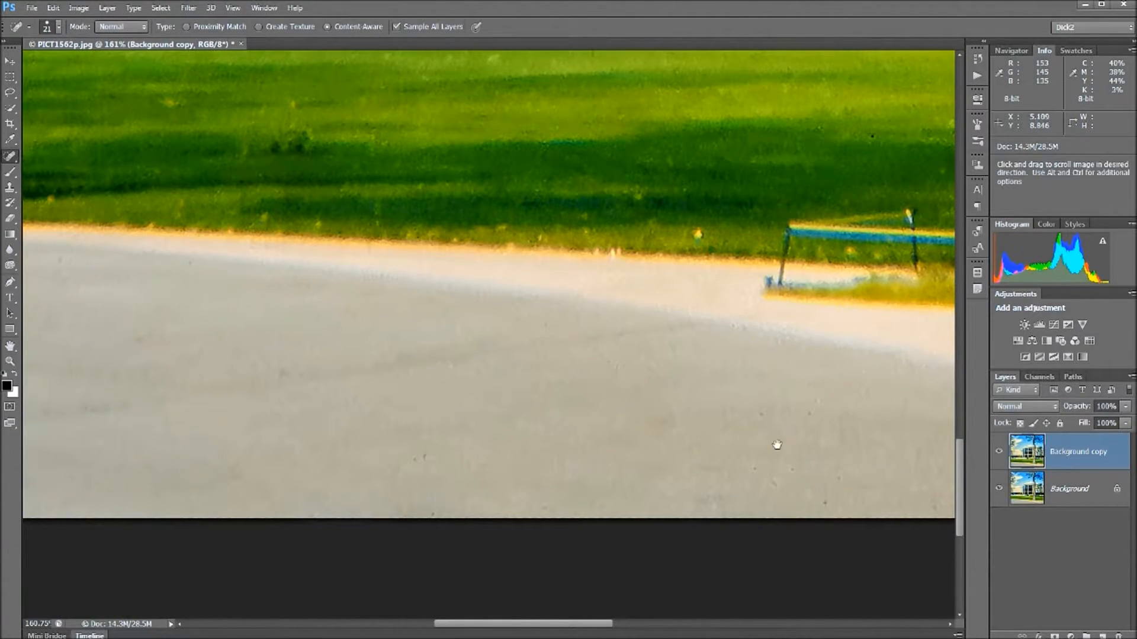
pyautogui.moveTo(772, 416); pyautogui.dragTo(233, 439)
pyautogui.moveTo(616, 431)
pyautogui.mouseDown()
pyautogui.moveTo(496, 423)
pyautogui.moveTo(491, 397)
pyautogui.mouseUp()
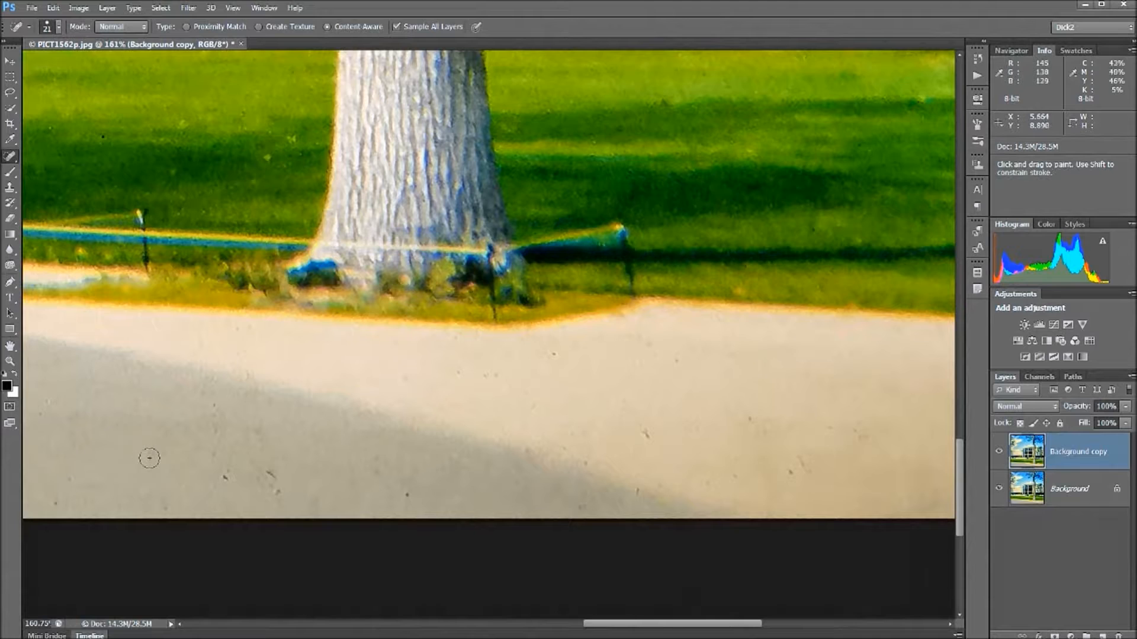
pyautogui.click(227, 478)
pyautogui.moveTo(283, 474); pyautogui.dragTo(273, 477)
pyautogui.click(405, 497)
pyautogui.click(645, 436)
pyautogui.moveTo(747, 420); pyautogui.dragTo(756, 433)
pyautogui.click(763, 436)
pyautogui.moveTo(545, 424); pyautogui.dragTo(377, 487)
pyautogui.click(404, 470)
pyautogui.click(473, 447)
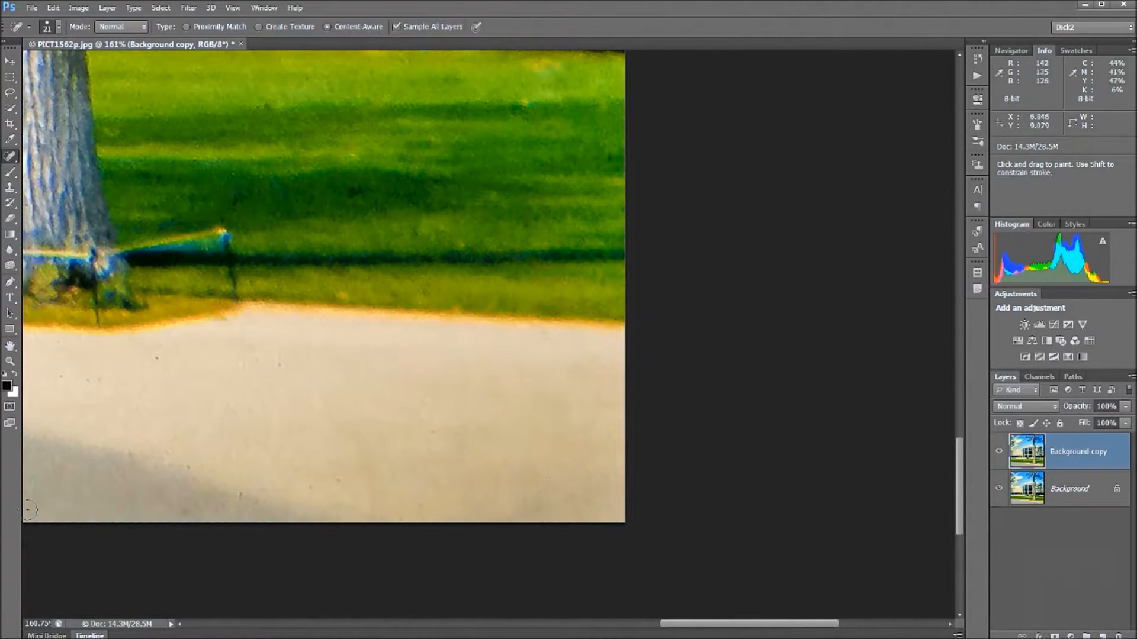
# Run the Local Contrast Enhancement action on the retouched photo.
pyautogui.doubleClick(10, 346)
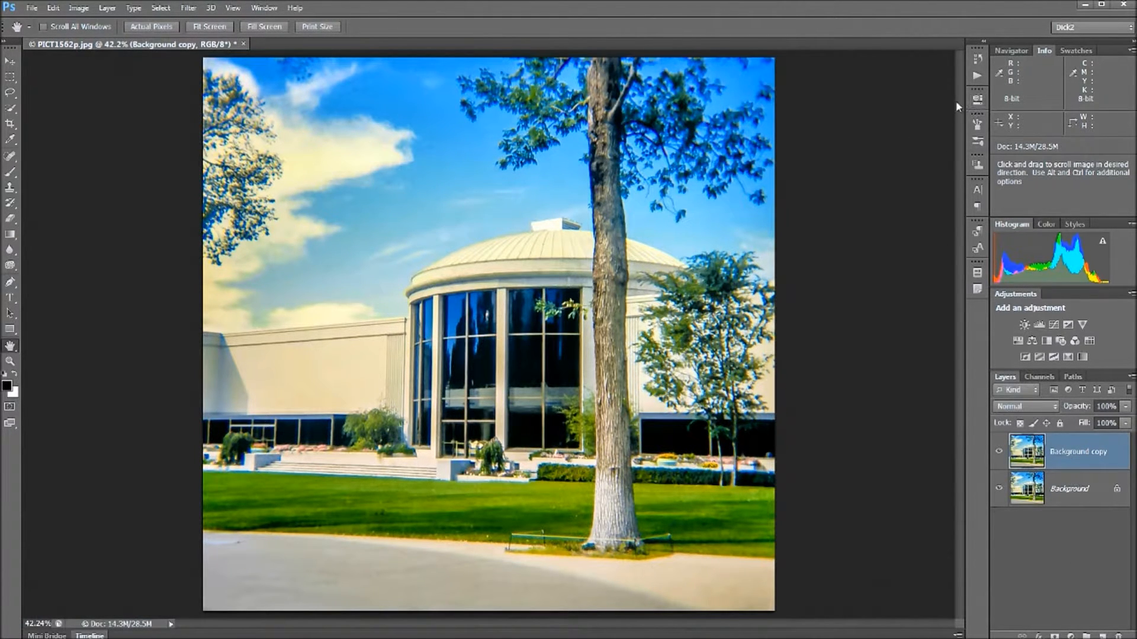
pyautogui.click(977, 76)
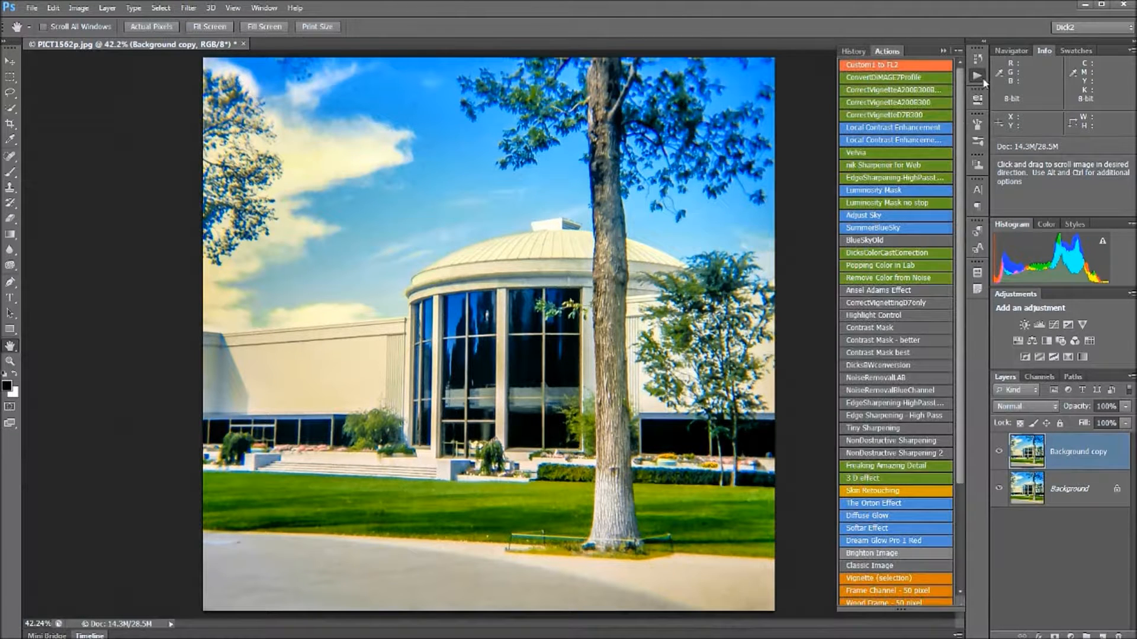
pyautogui.click(870, 132)
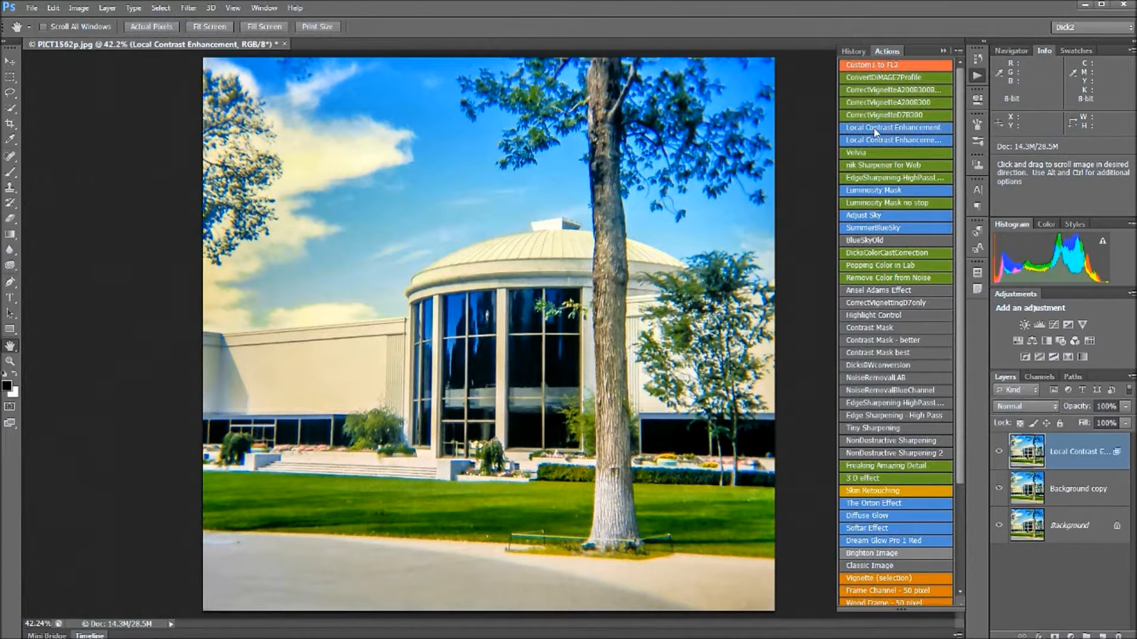
pyautogui.click(698, 25)
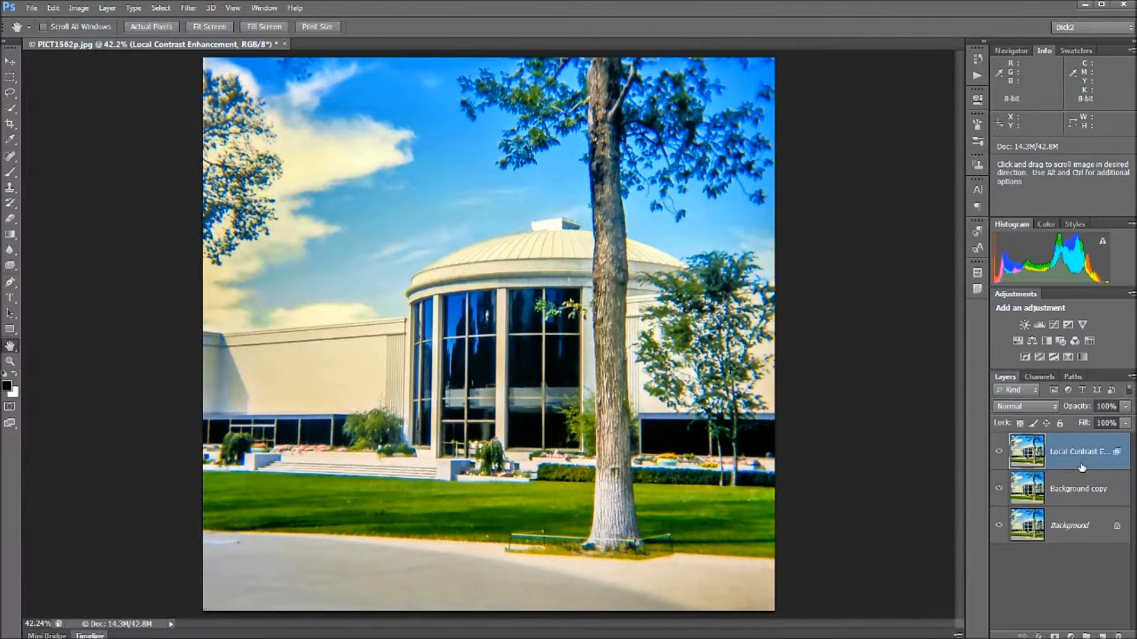
# Compare the whole photo with and without the Local Contrast Enhancement layer.
pyautogui.click(999, 452)
pyautogui.click(999, 453)
pyautogui.click(999, 453)
pyautogui.click(1000, 453)
pyautogui.click(1000, 454)
pyautogui.click(1000, 453)
pyautogui.click(1000, 453)
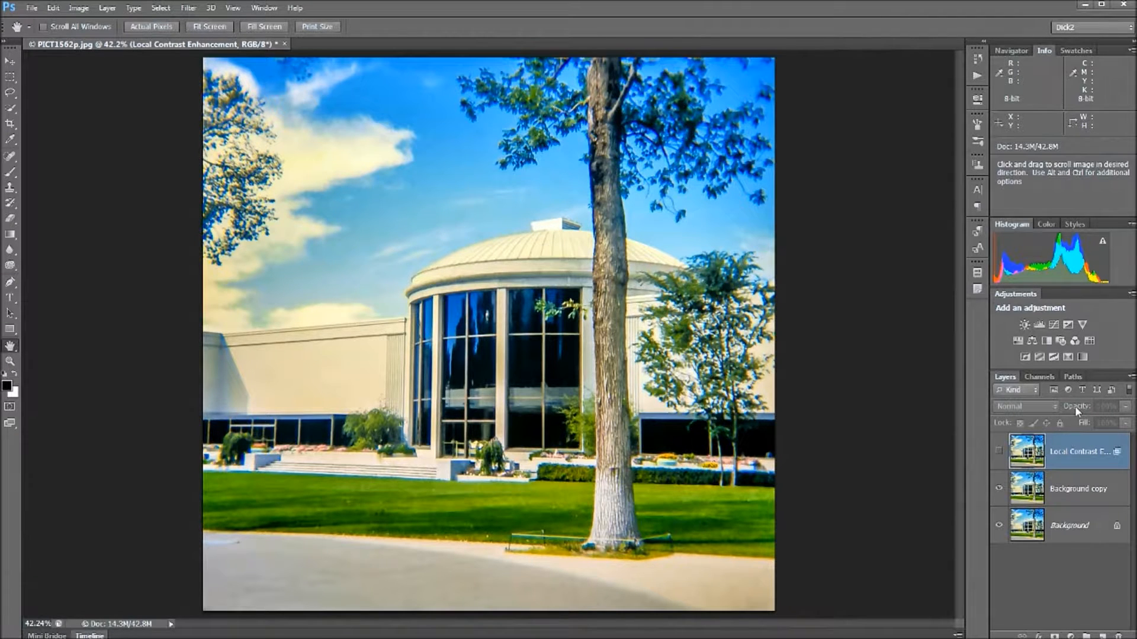
pyautogui.click(1000, 453)
# Try the Local Contrast Enhancement layer at 57% opacity and compare the photo with and without it.
pyautogui.moveTo(1074, 410)
pyautogui.mouseDown()
pyautogui.moveTo(1065, 412)
pyautogui.moveTo(1077, 427)
pyautogui.mouseUp()
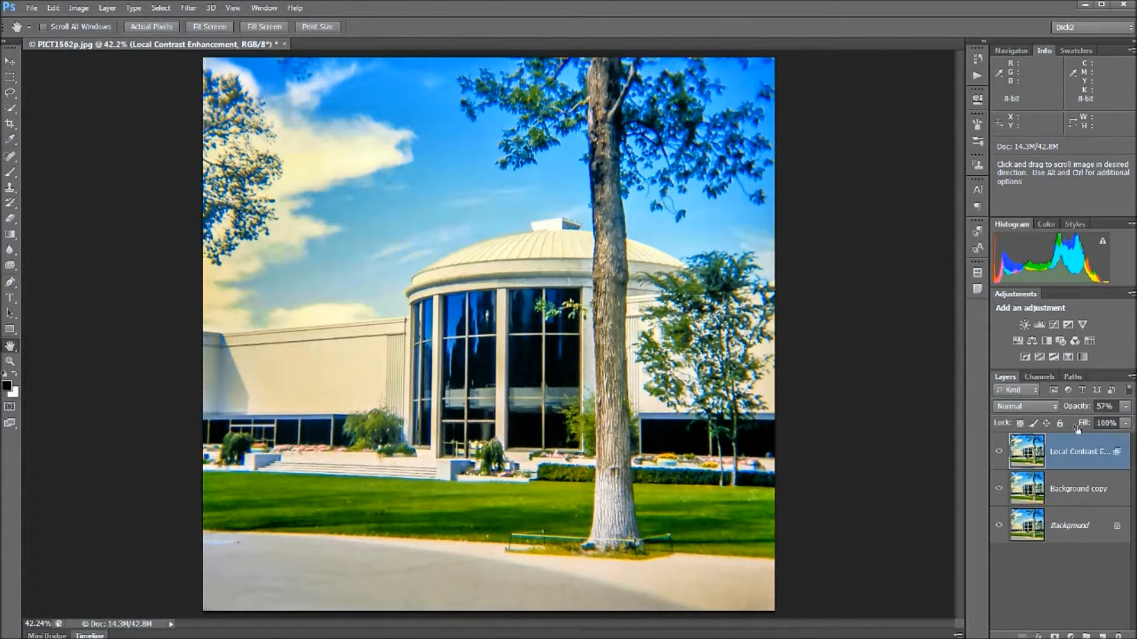
pyautogui.click(999, 453)
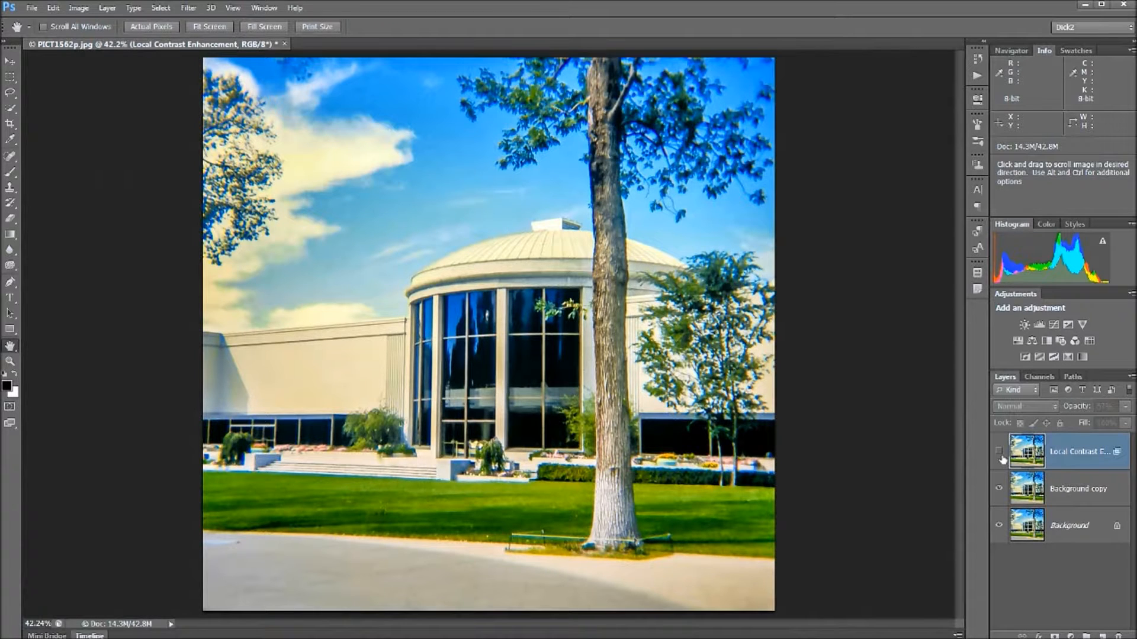
pyautogui.click(1000, 453)
pyautogui.click(999, 453)
pyautogui.click(999, 453)
pyautogui.click(1000, 453)
pyautogui.click(1000, 452)
pyautogui.click(999, 452)
# Set the Local Contrast Enhancement layer's opacity to 100% and flatten the image.
pyautogui.click(1105, 406)
pyautogui.write('100')
pyautogui.press('Return')
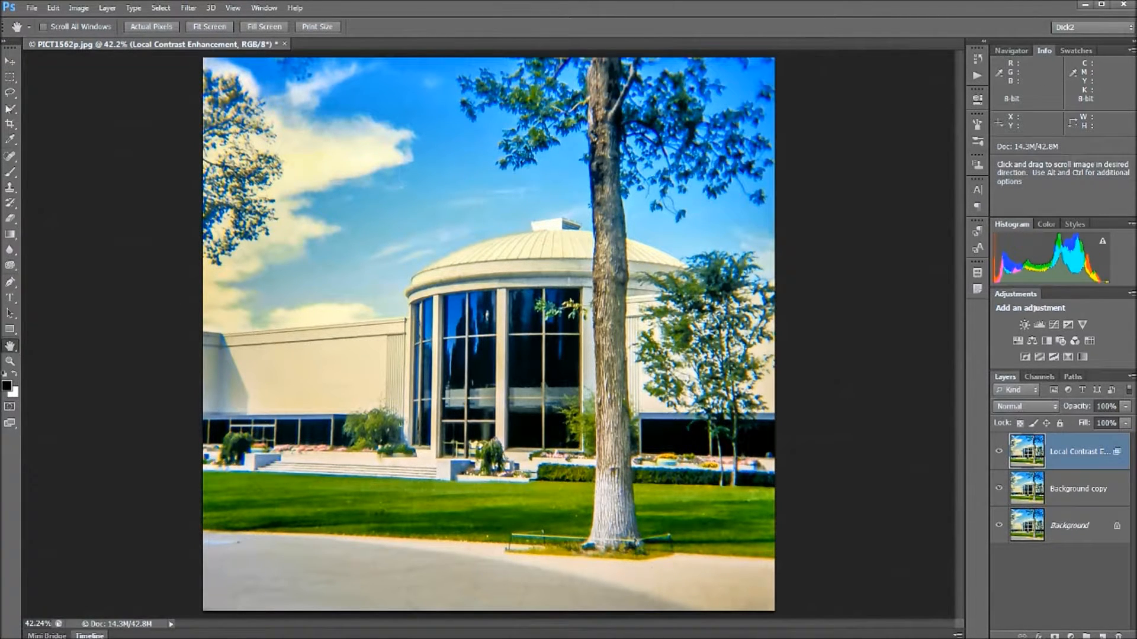
pyautogui.click(108, 11)
pyautogui.click(121, 499)
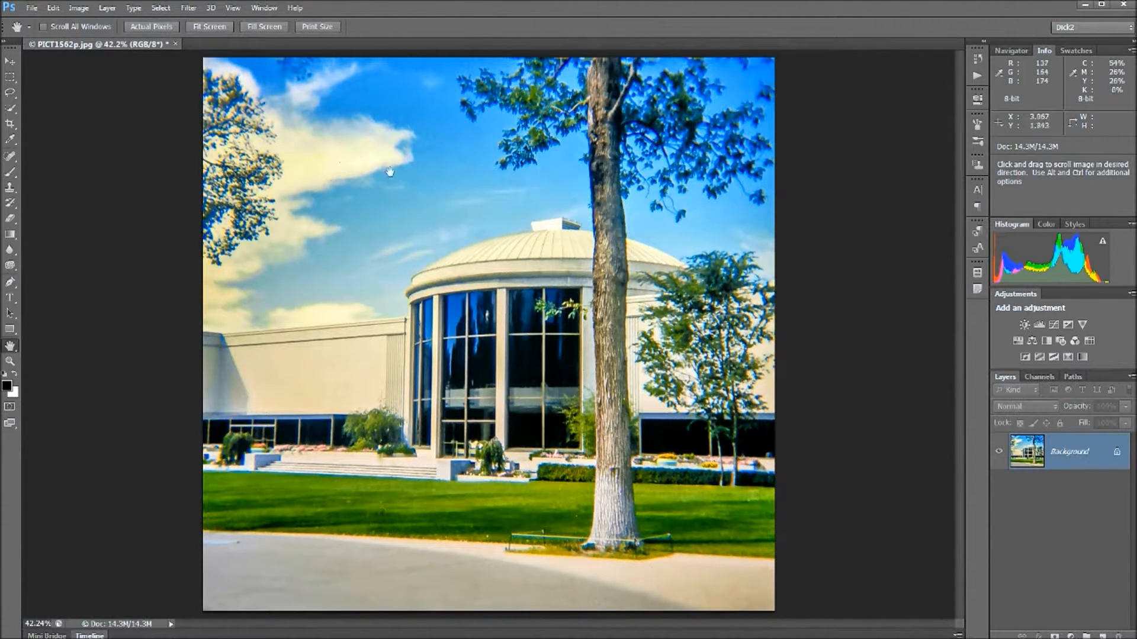
# Heal three dark specks in the blue sky below the cloud with the Spot Healing Brush.
pyautogui.scroll(9, 397, 196)
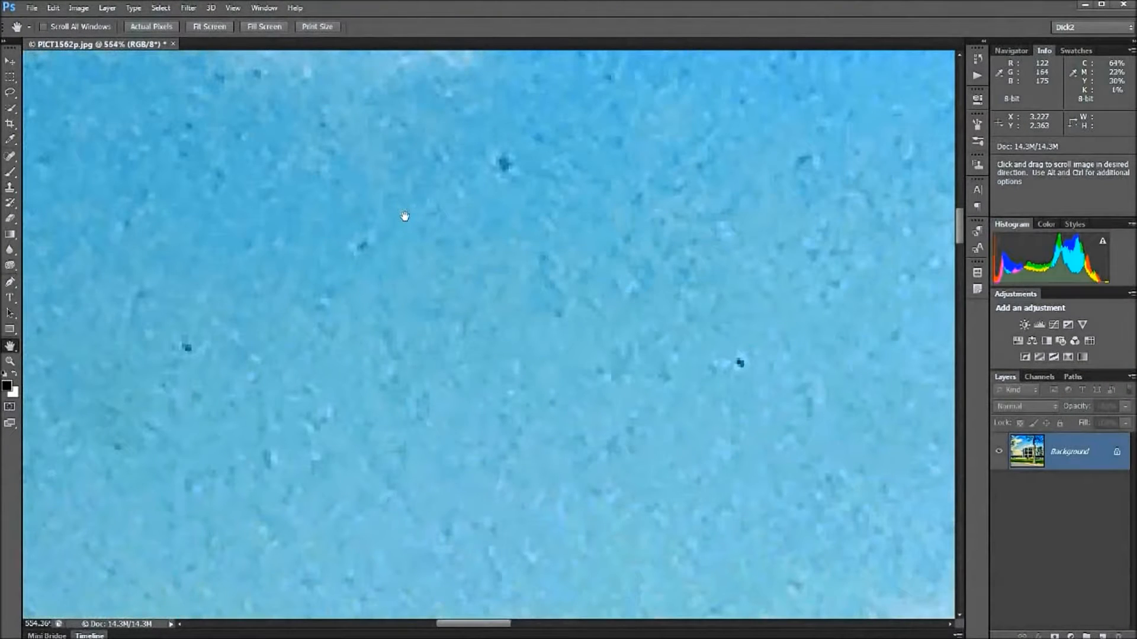
pyautogui.scroll(-1, 404, 213)
pyautogui.scroll(-1, 405, 216)
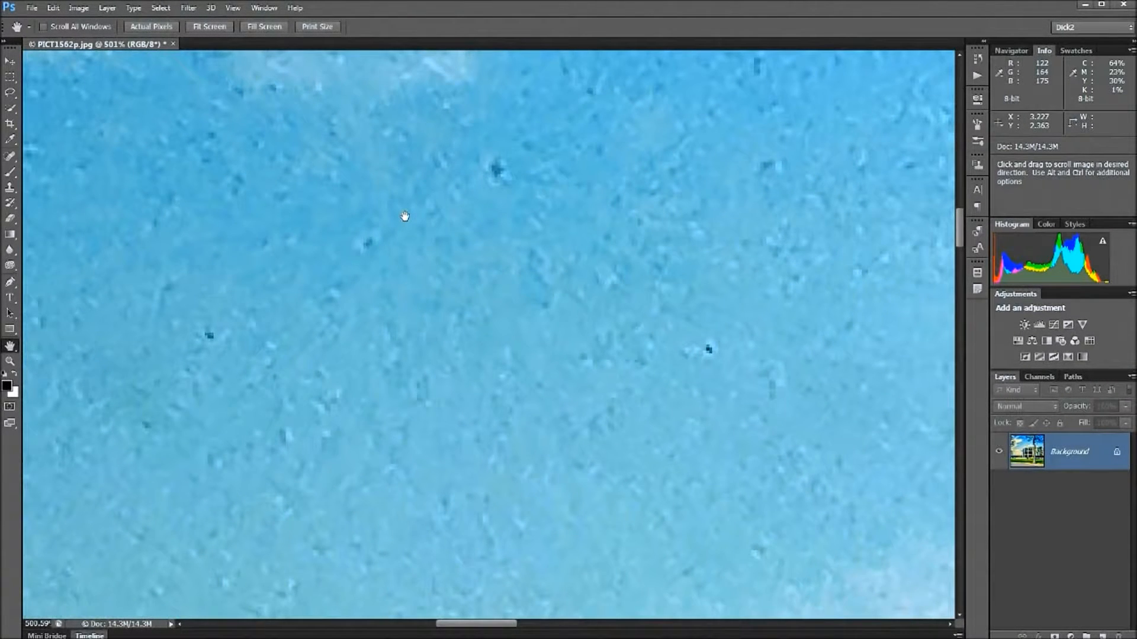
pyautogui.click(10, 156)
pyautogui.click(207, 332)
pyautogui.click(494, 168)
pyautogui.click(708, 348)
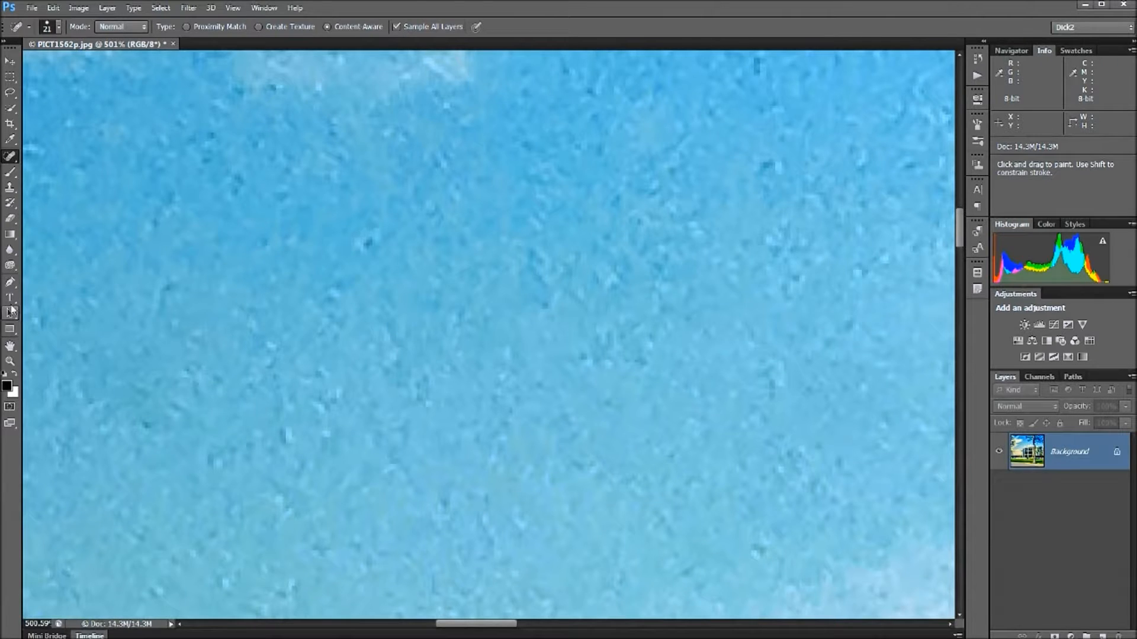
# Duplicate the flattened background layer and activate the Blur tool at 50% strength.
pyautogui.doubleClick(9, 346)
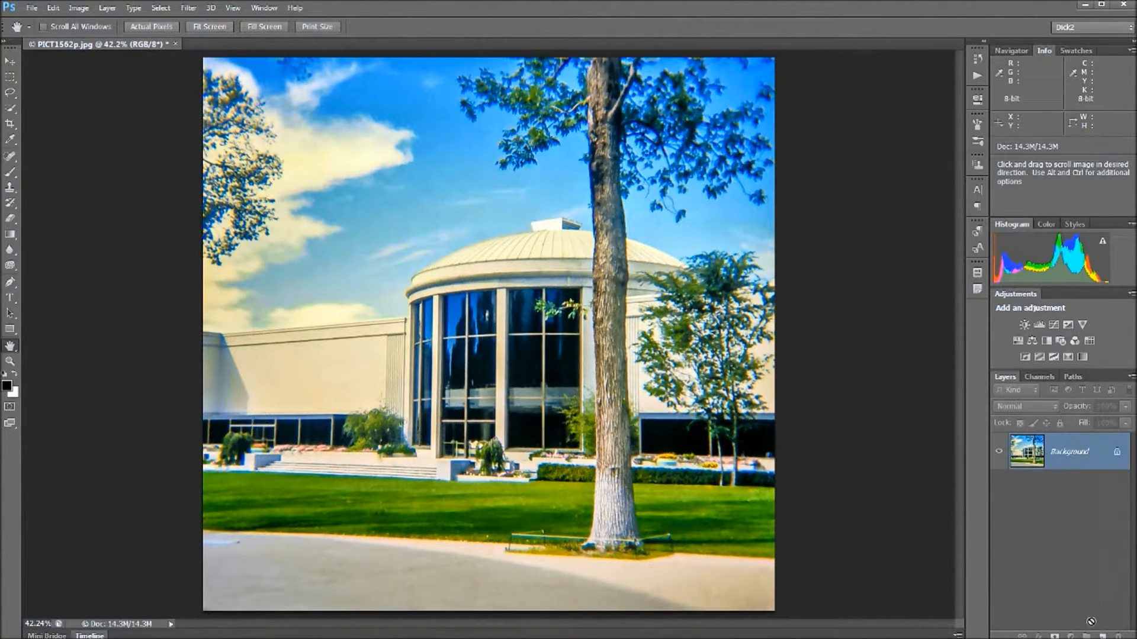
pyautogui.moveTo(1102, 635); pyautogui.dragTo(1102, 634)
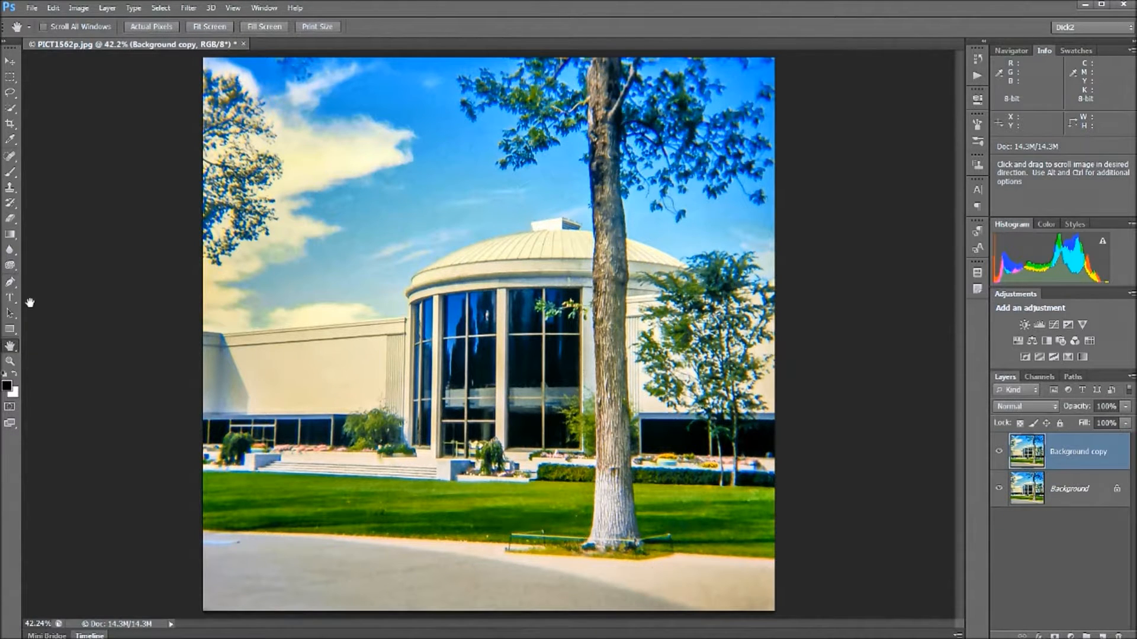
pyautogui.click(10, 252)
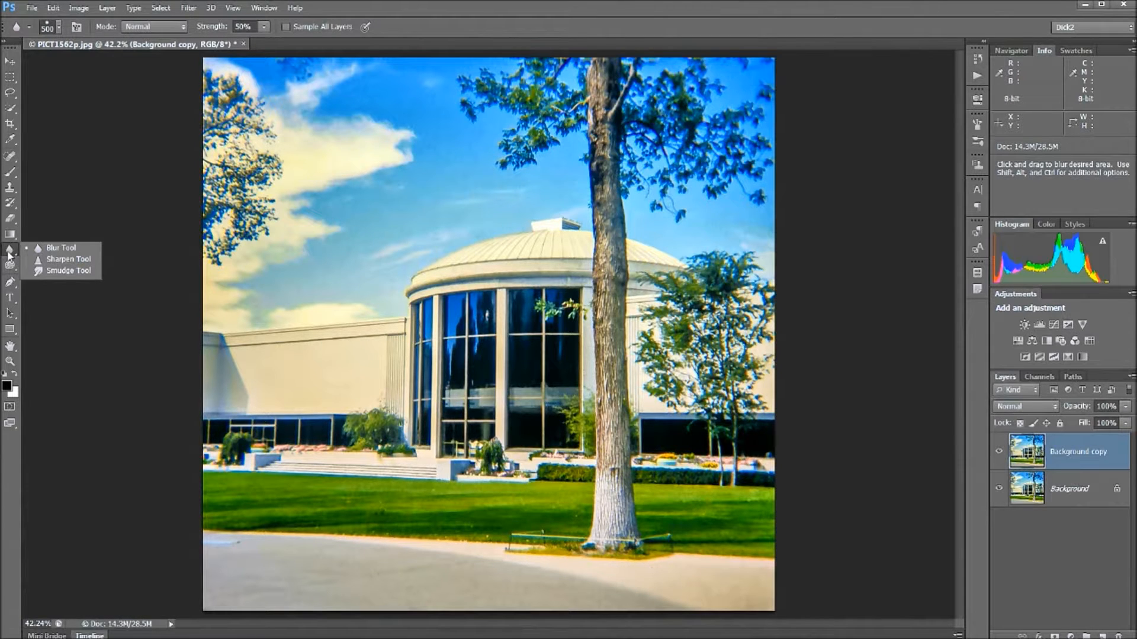
pyautogui.click(54, 252)
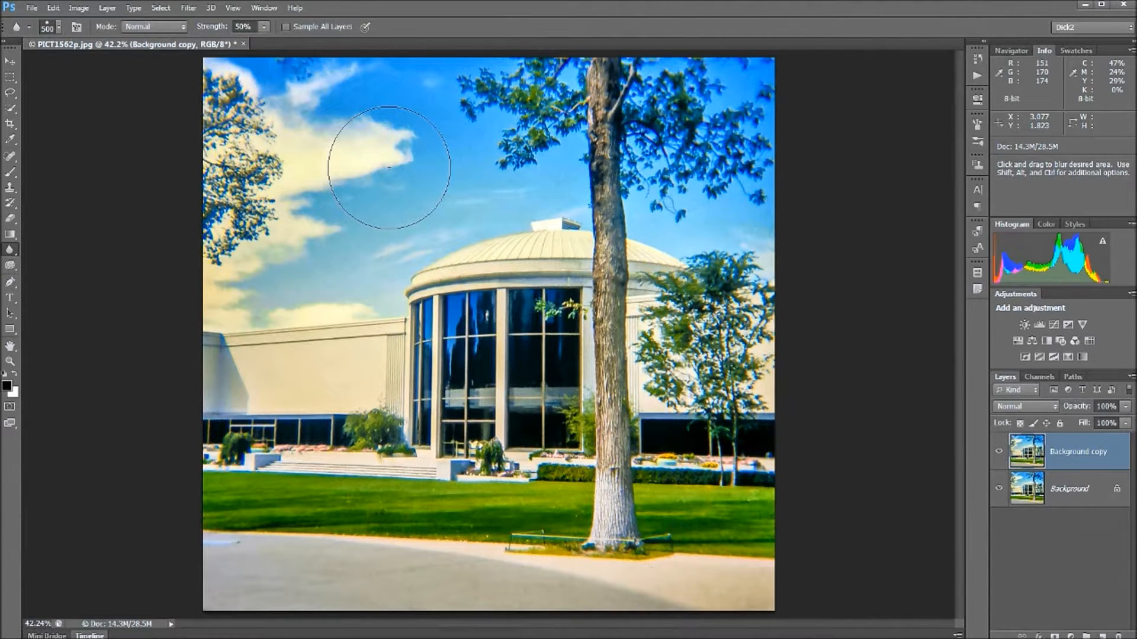
# Blur the grain in the sky and around the clouds, varying the brush size between 175 and 400 to suit each area.
pyautogui.press('[')
pyautogui.press('[')
pyautogui.press('[')
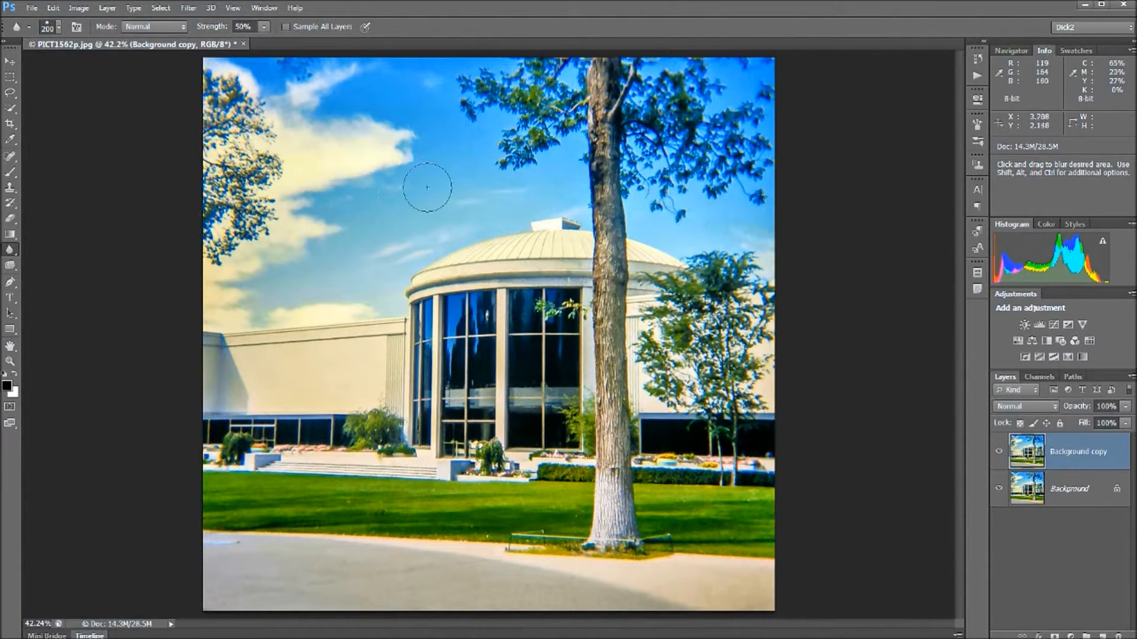
pyautogui.press(']')
pyautogui.press(']')
pyautogui.press(']')
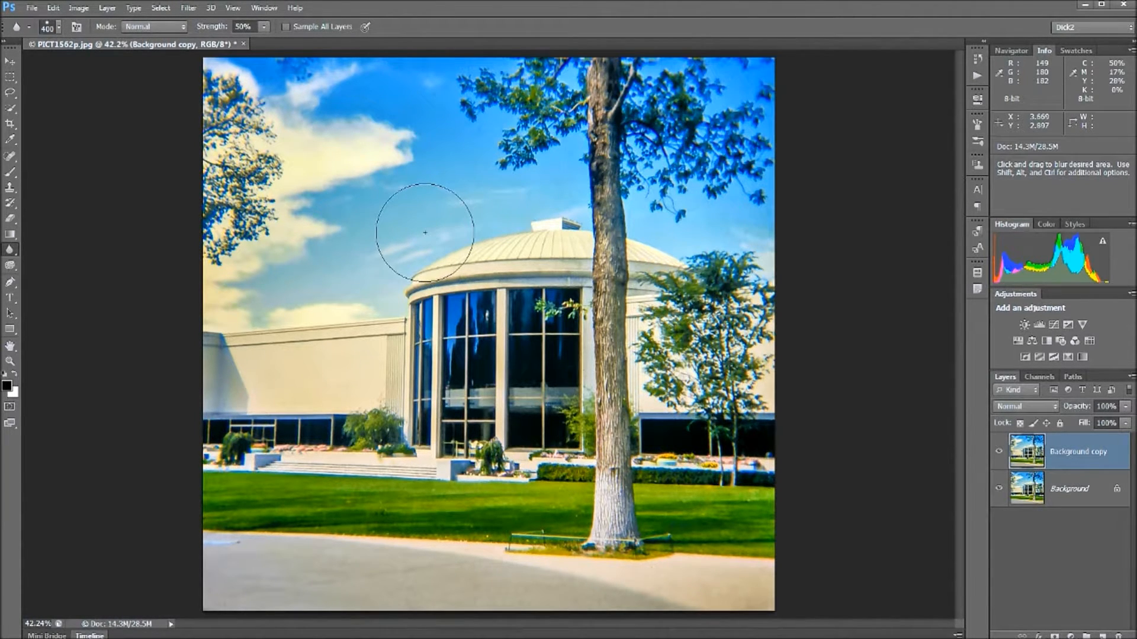
pyautogui.press('[')
pyautogui.press('[')
pyautogui.press('[')
pyautogui.press('[')
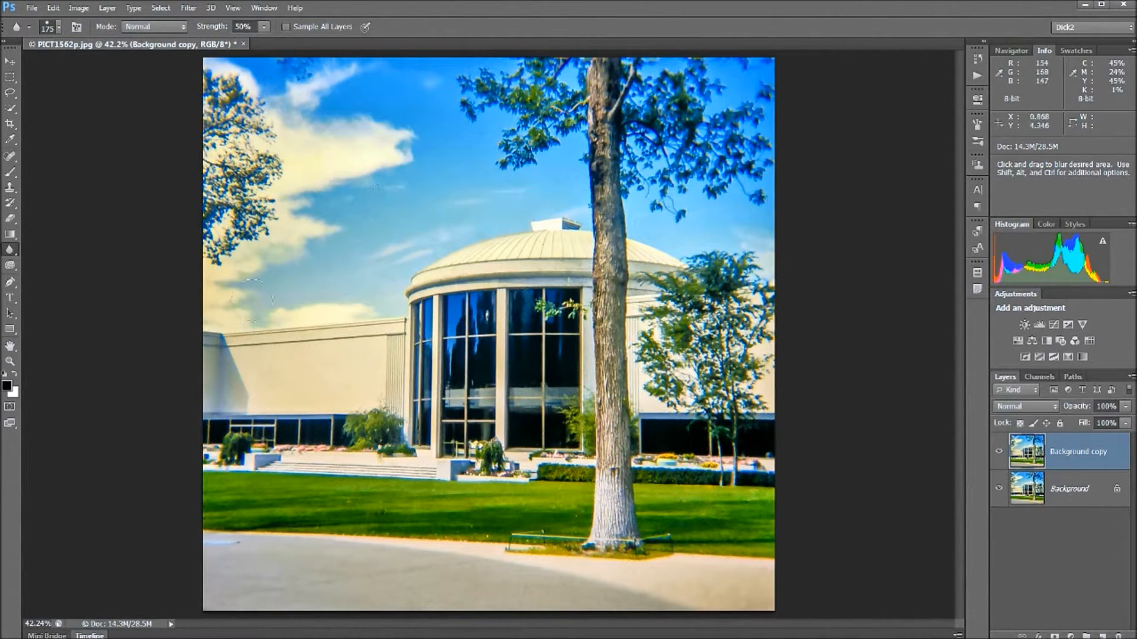
# Compare the sky beside the left tree up close with and without the blurred duplicate layer.
pyautogui.scroll(3, 305, 177)
pyautogui.scroll(6, 292, 161)
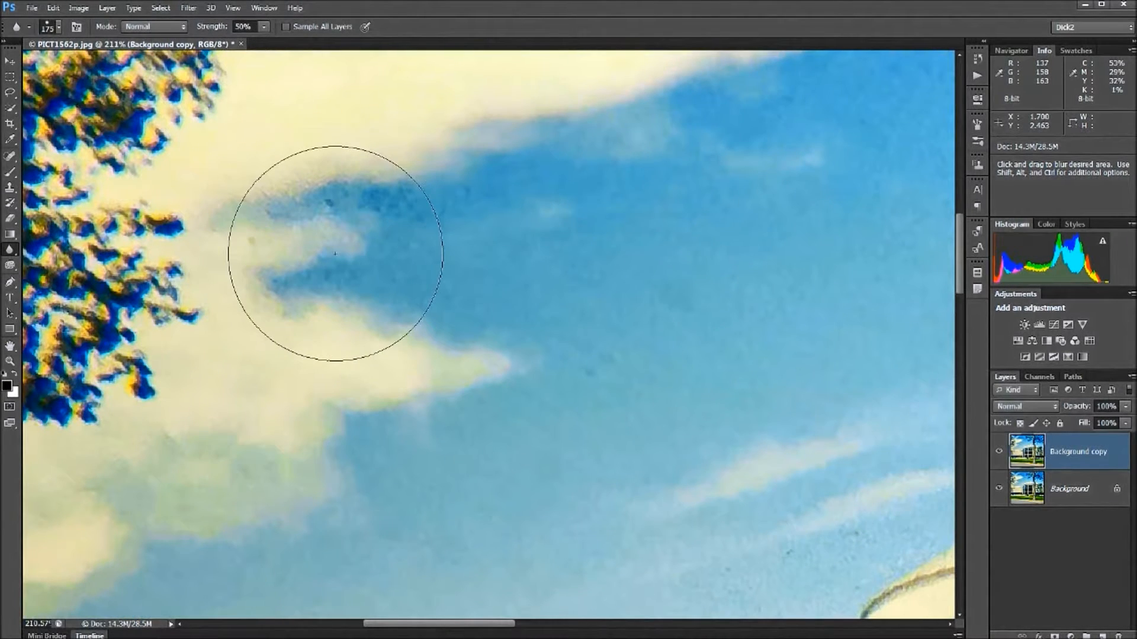
pyautogui.scroll(1, 335, 254)
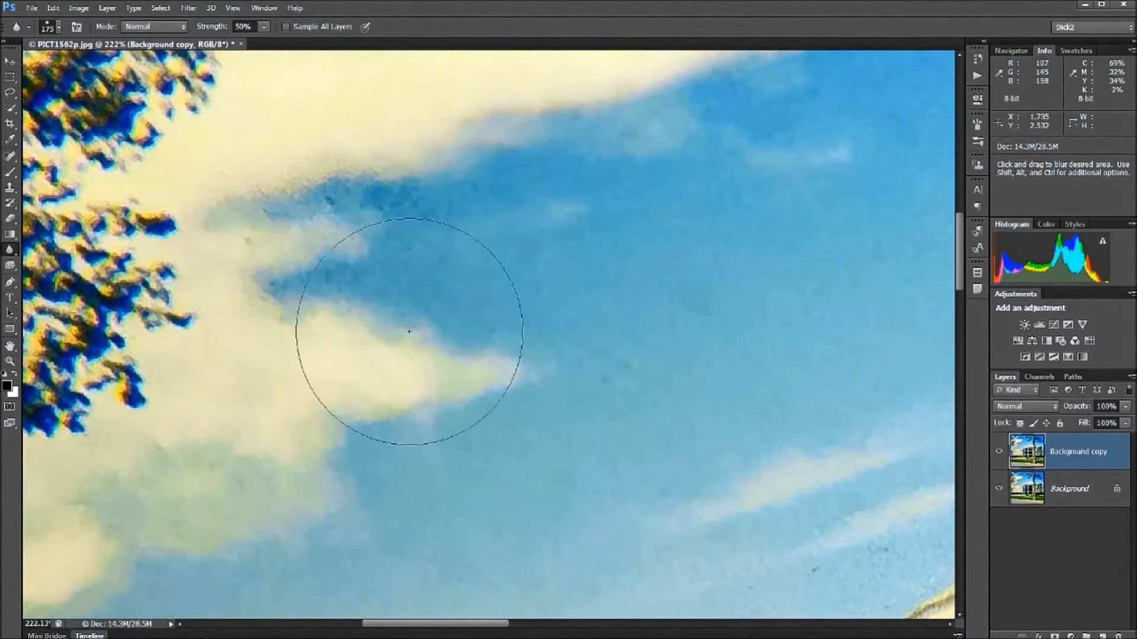
pyautogui.click(1000, 454)
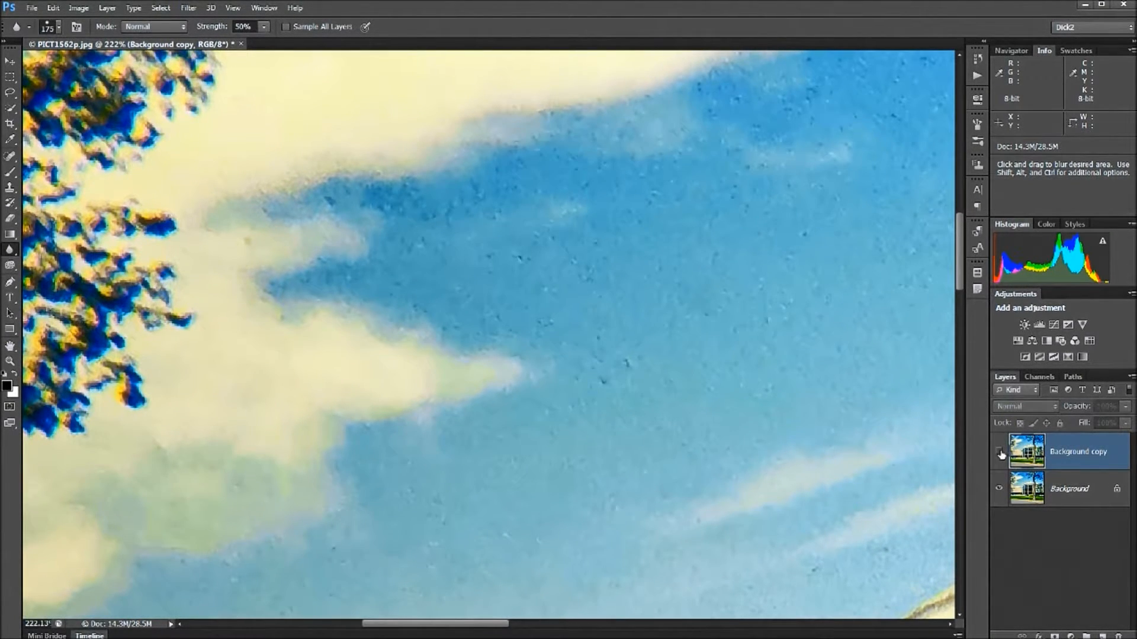
pyautogui.click(999, 454)
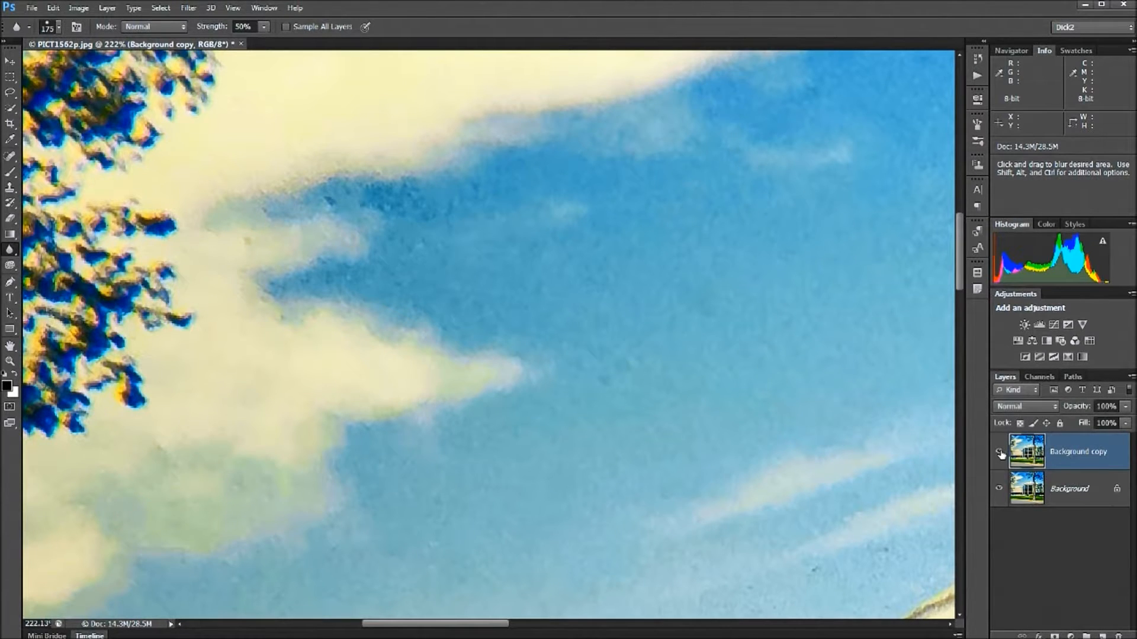
pyautogui.click(999, 454)
pyautogui.click(999, 454)
pyautogui.click(10, 346)
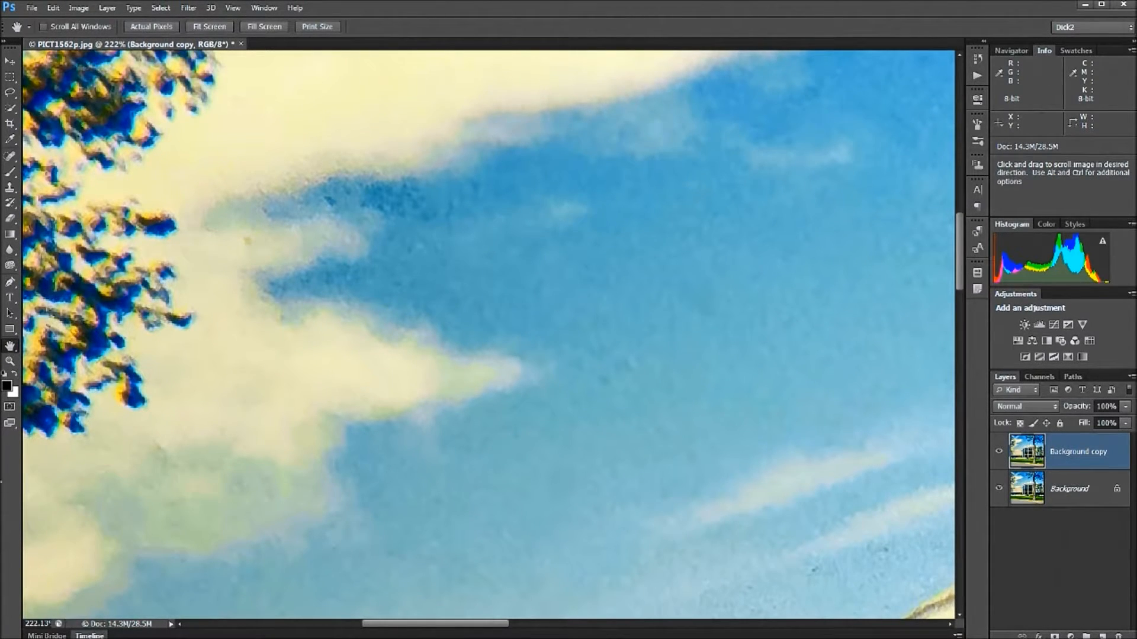
pyautogui.doubleClick(10, 346)
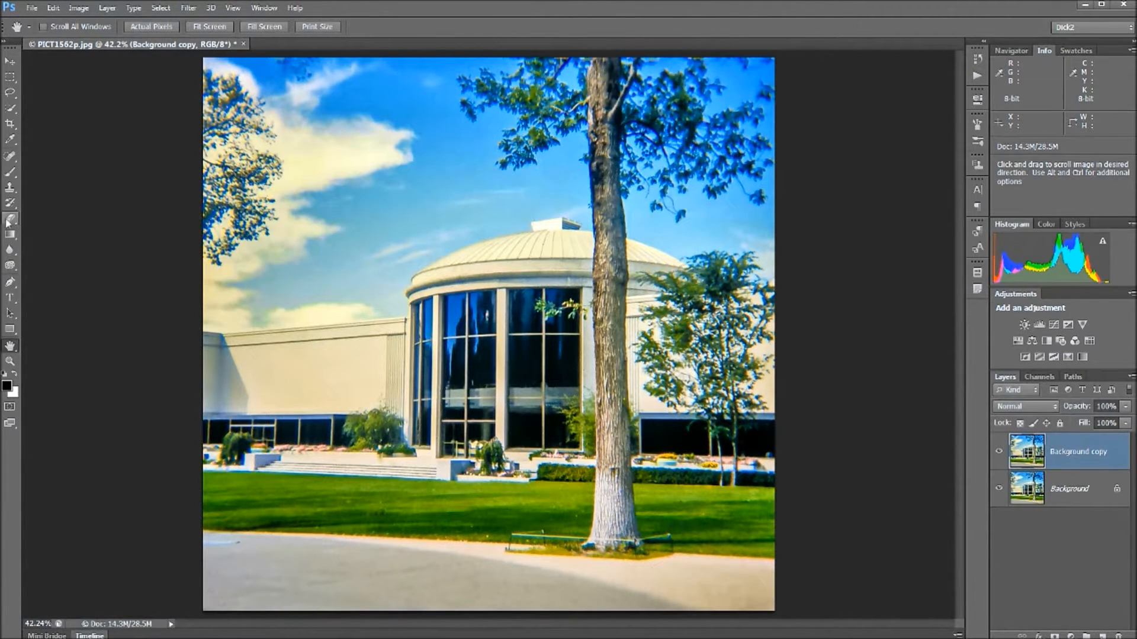
# Sharpen the building and trees on the duplicate layer using the Sharpen tool at 50% strength with a brush size of 600.
pyautogui.click(8, 256)
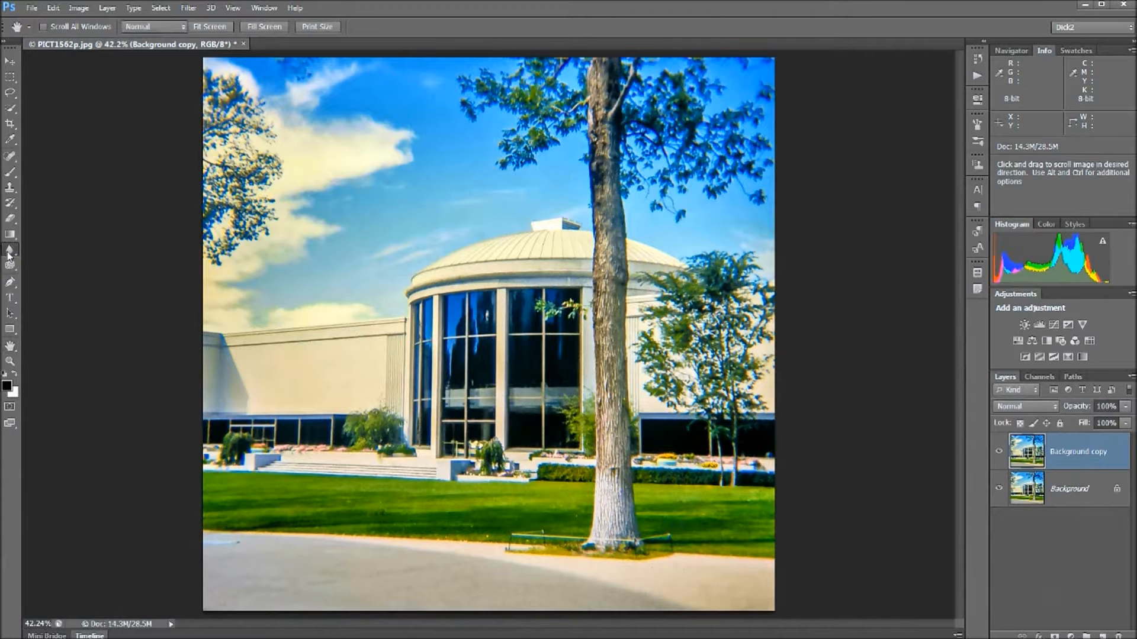
pyautogui.click(53, 260)
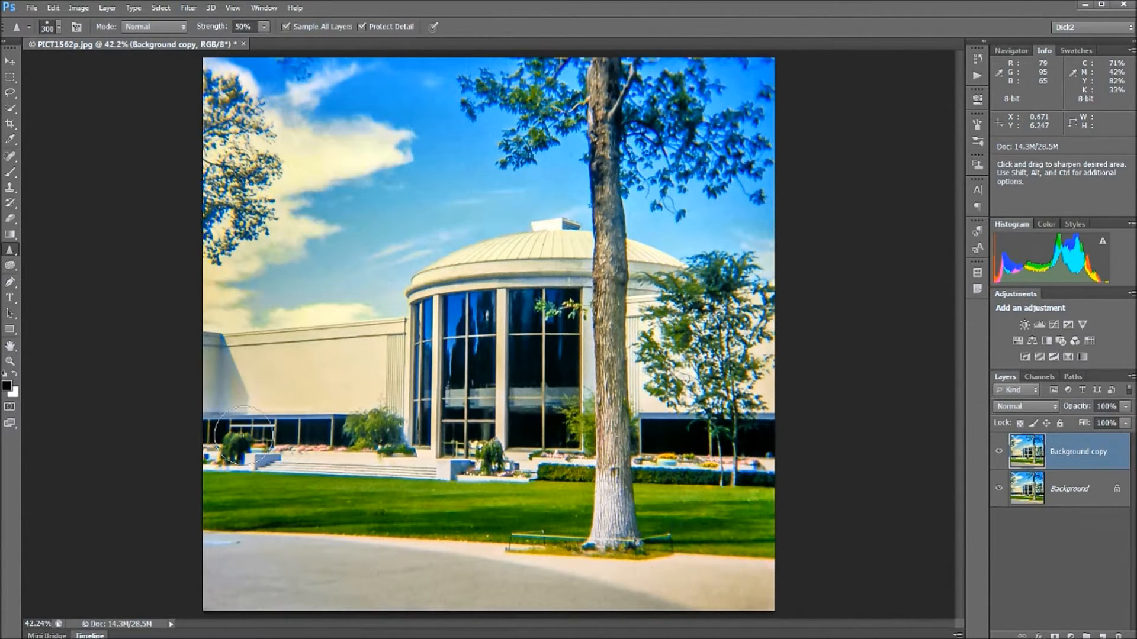
pyautogui.press(']')
pyautogui.press(']')
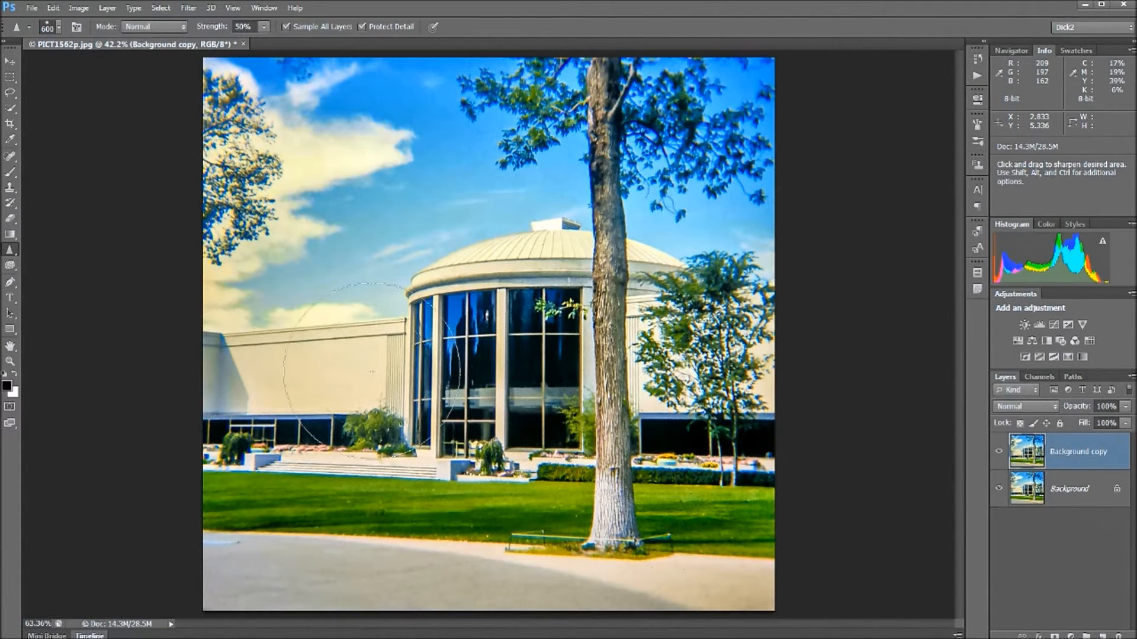
# Compare the building's windows up close with and without the sharpened duplicate layer.
pyautogui.scroll(2, 371, 370)
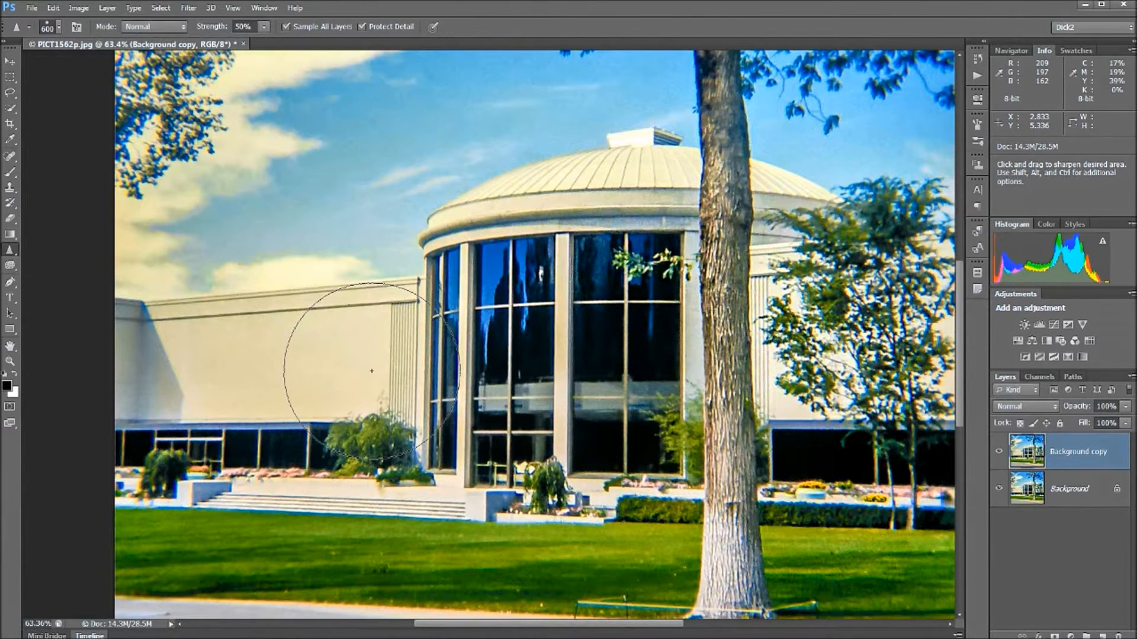
pyautogui.click(10, 345)
pyautogui.scroll(3, 503, 415)
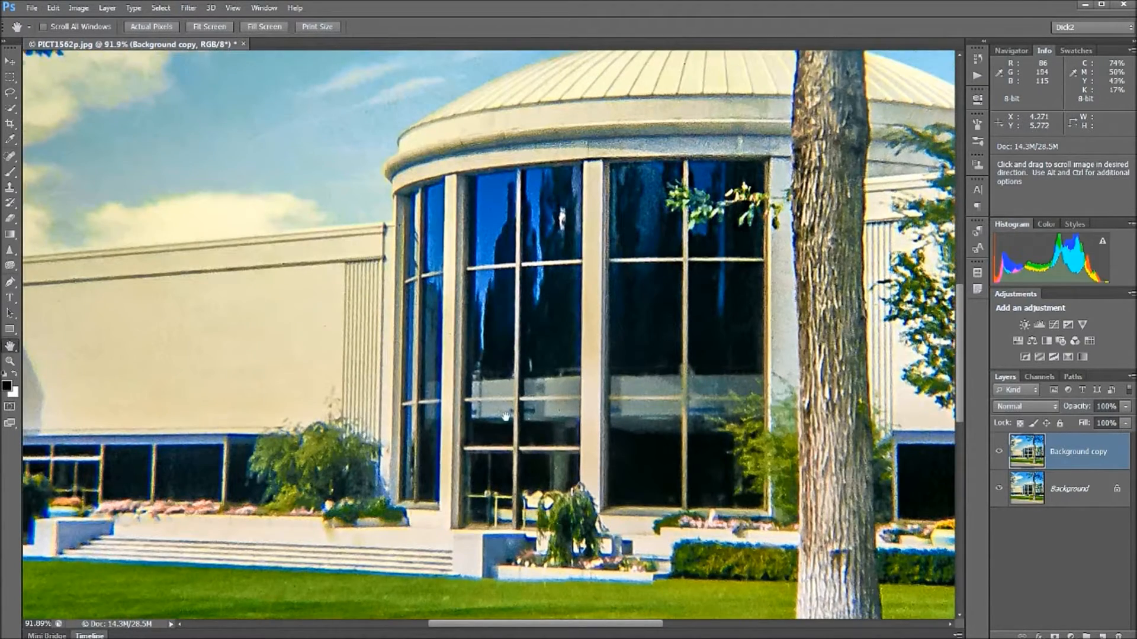
pyautogui.scroll(1, 509, 443)
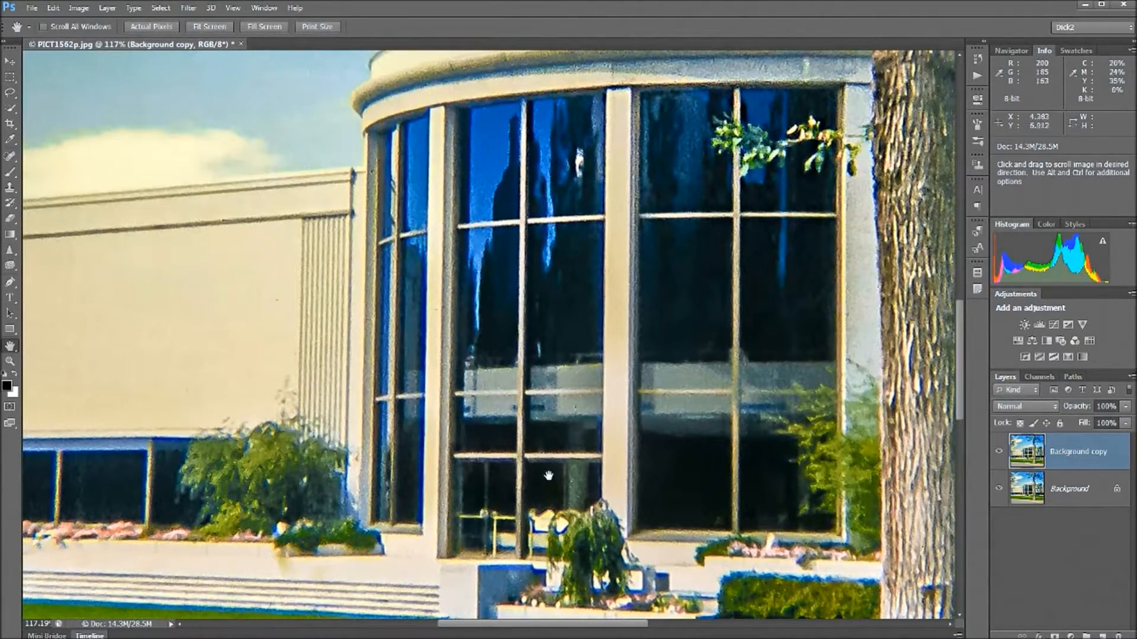
pyautogui.click(1000, 453)
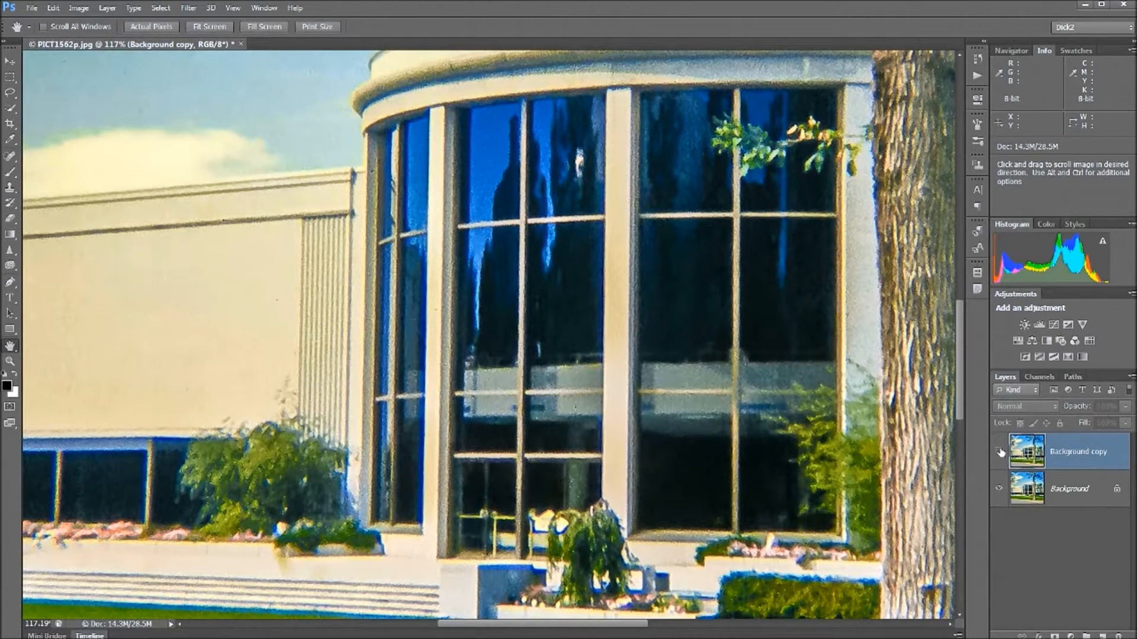
pyautogui.click(1000, 453)
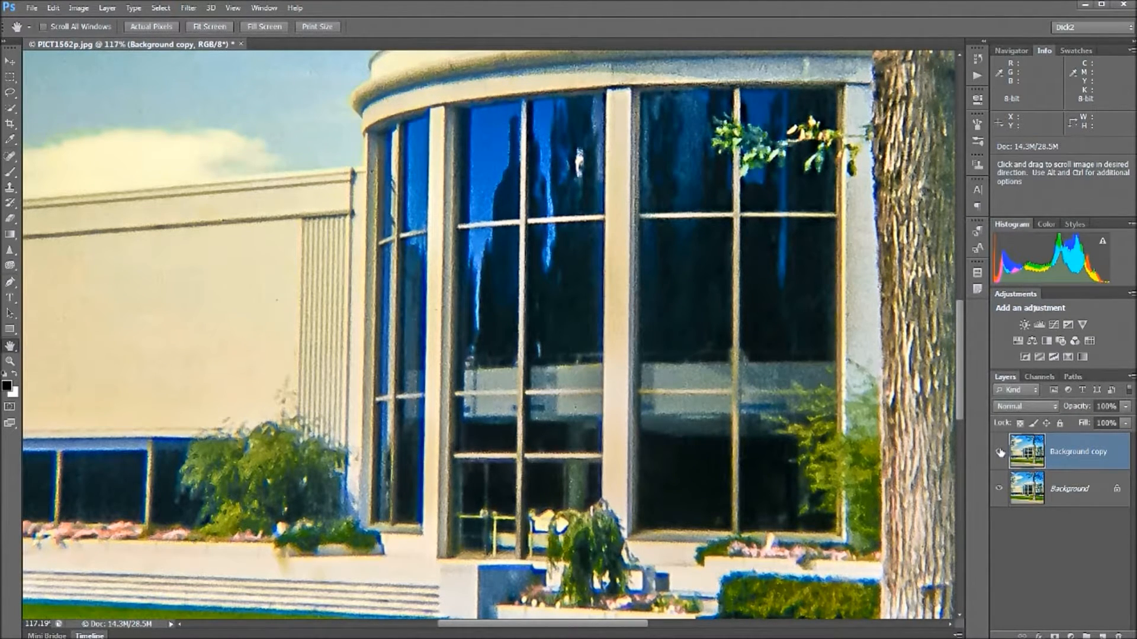
pyautogui.click(1000, 453)
pyautogui.click(1000, 452)
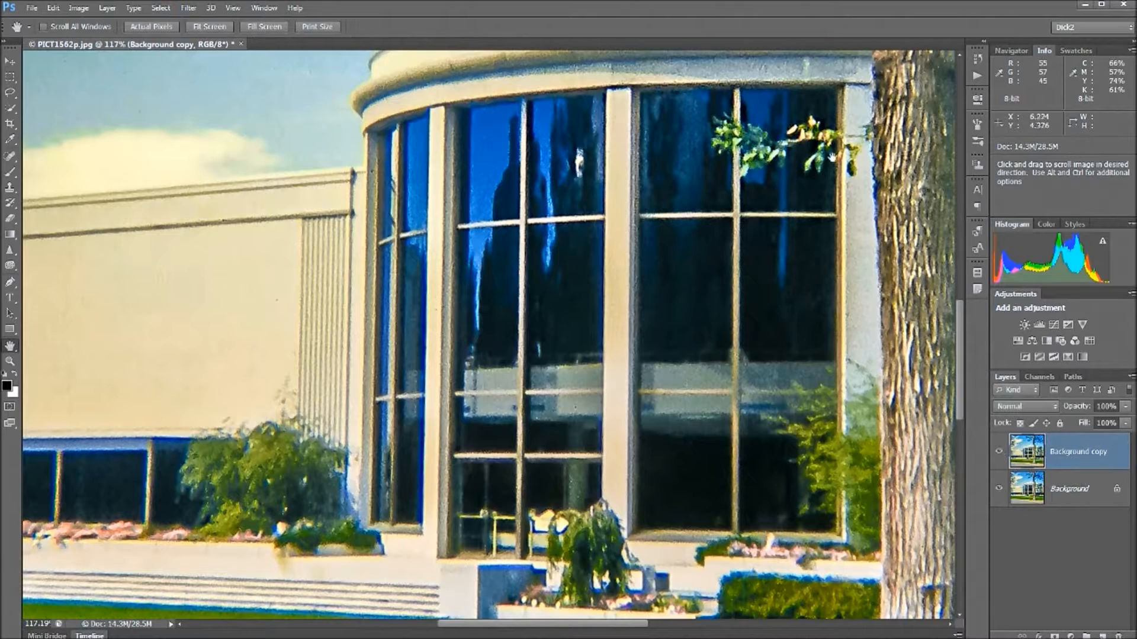
# Compare the tree trunk and the small tree beside it with and without the duplicate layer.
pyautogui.moveTo(778, 373); pyautogui.dragTo(507, 432)
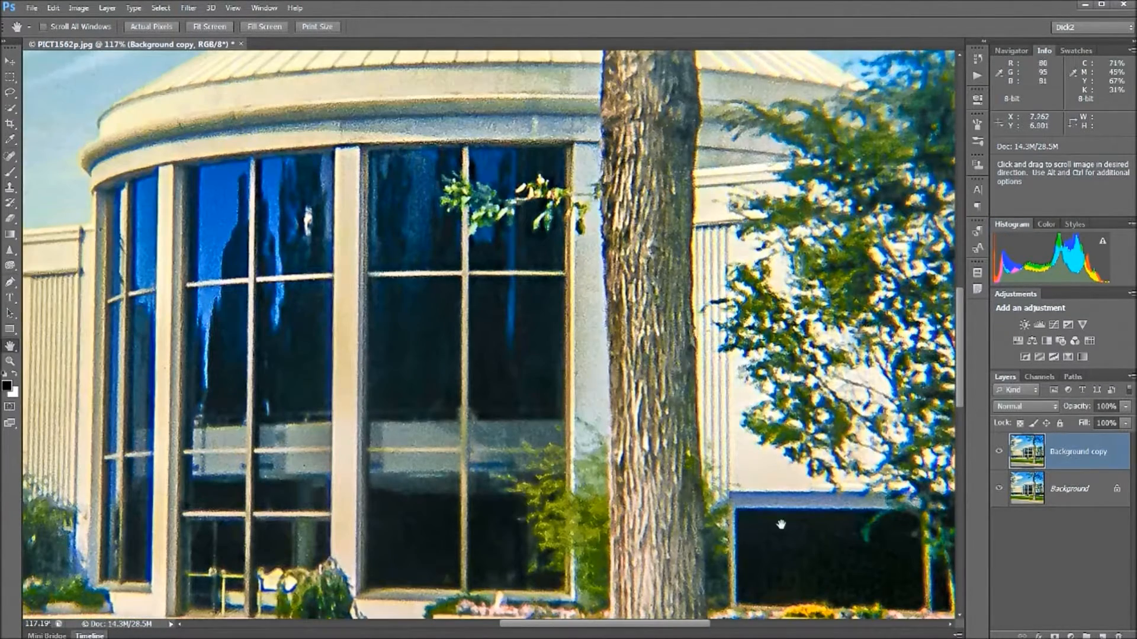
pyautogui.click(1001, 453)
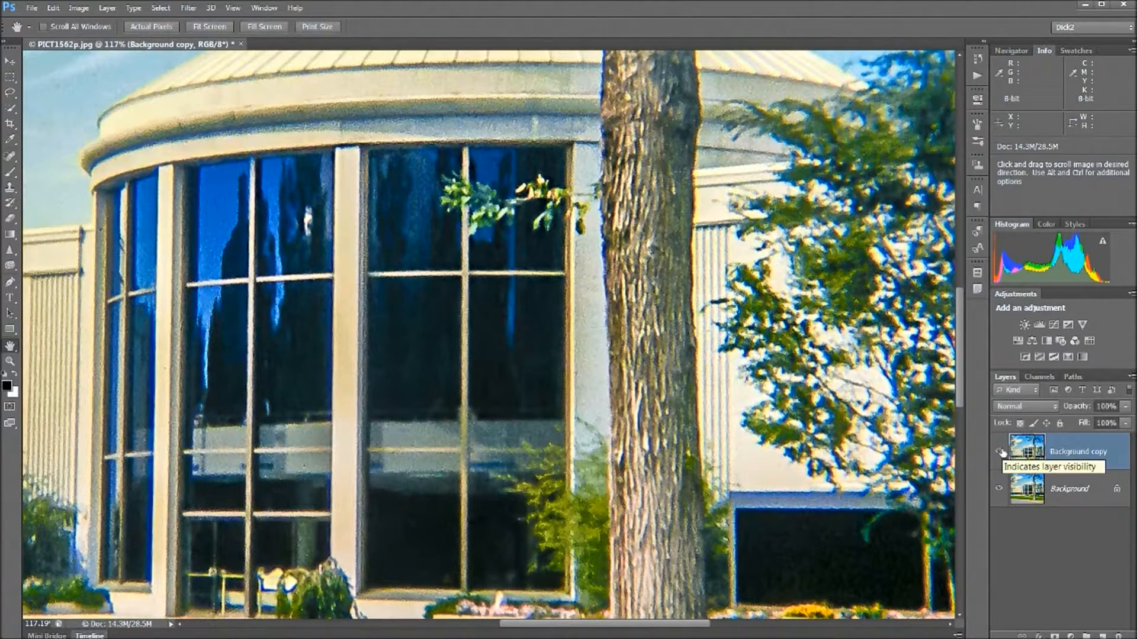
pyautogui.click(1001, 453)
pyautogui.click(1001, 452)
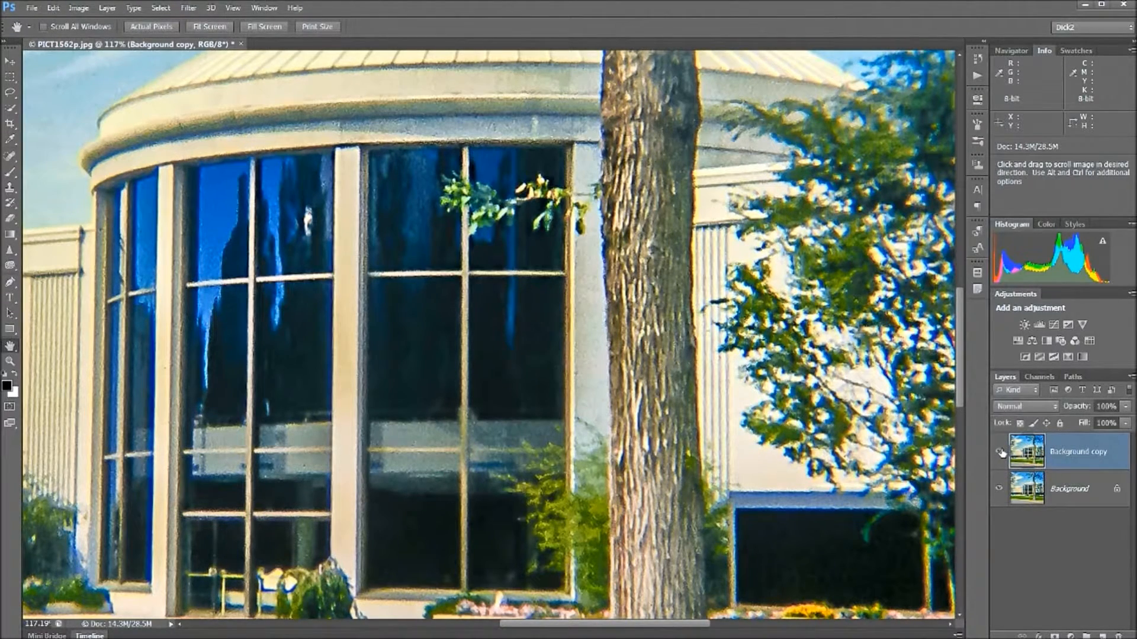
pyautogui.click(1001, 453)
# Flatten the sharpened duplicate and the background into a single layer.
pyautogui.doubleClick(10, 347)
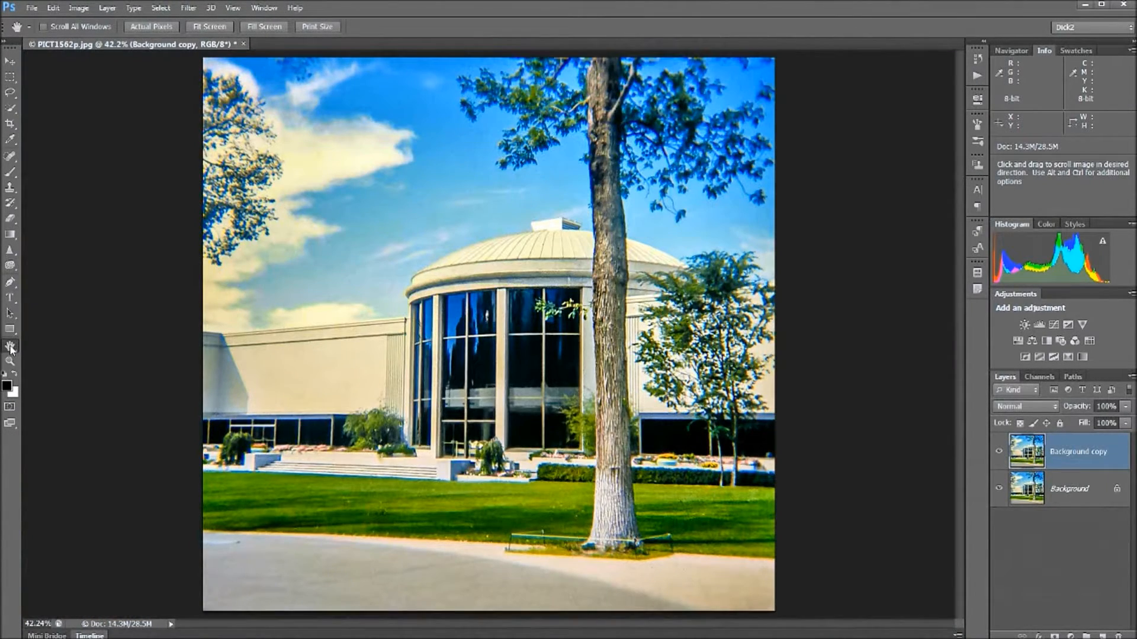
pyautogui.click(107, 9)
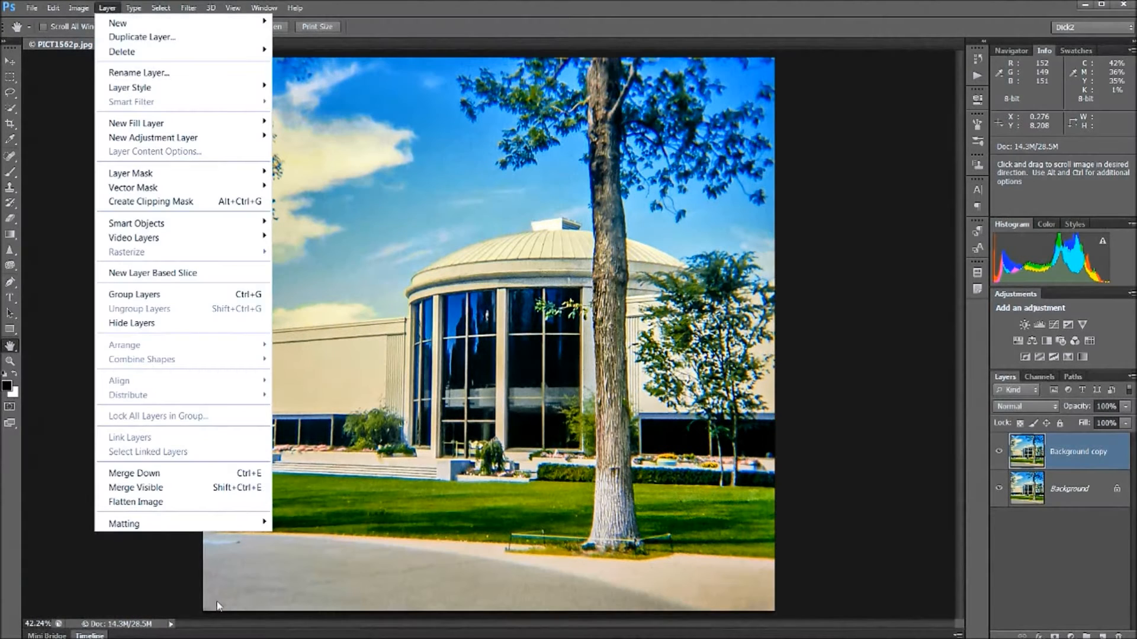
pyautogui.click(136, 502)
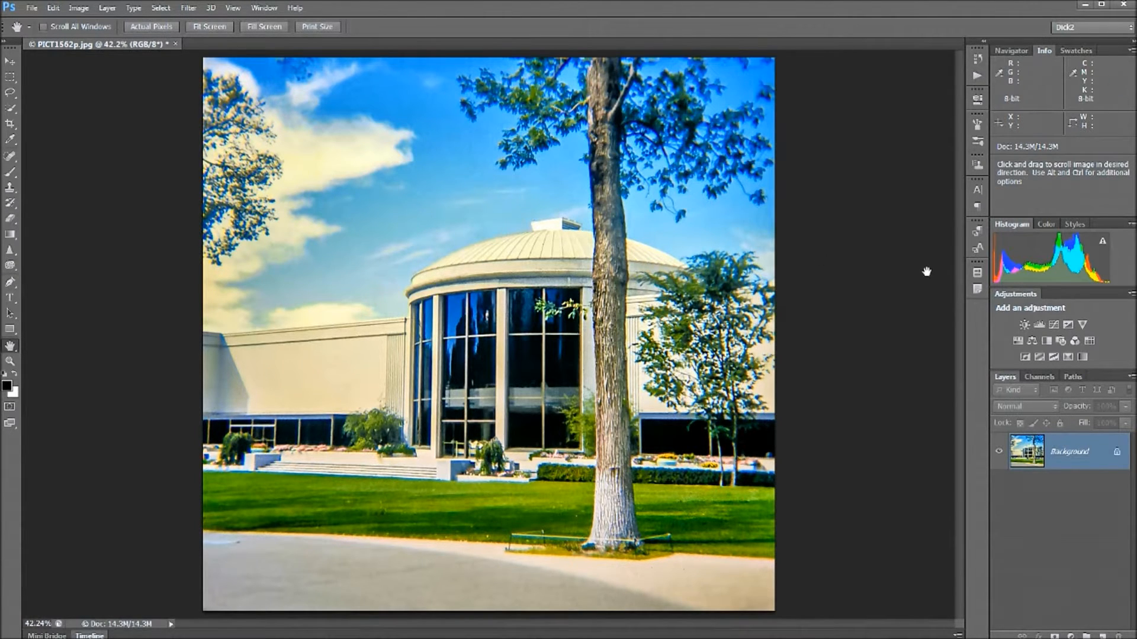
# Save the photo as a baseline standard JPEG at maximum quality 12 and close it.
pyautogui.click(32, 7)
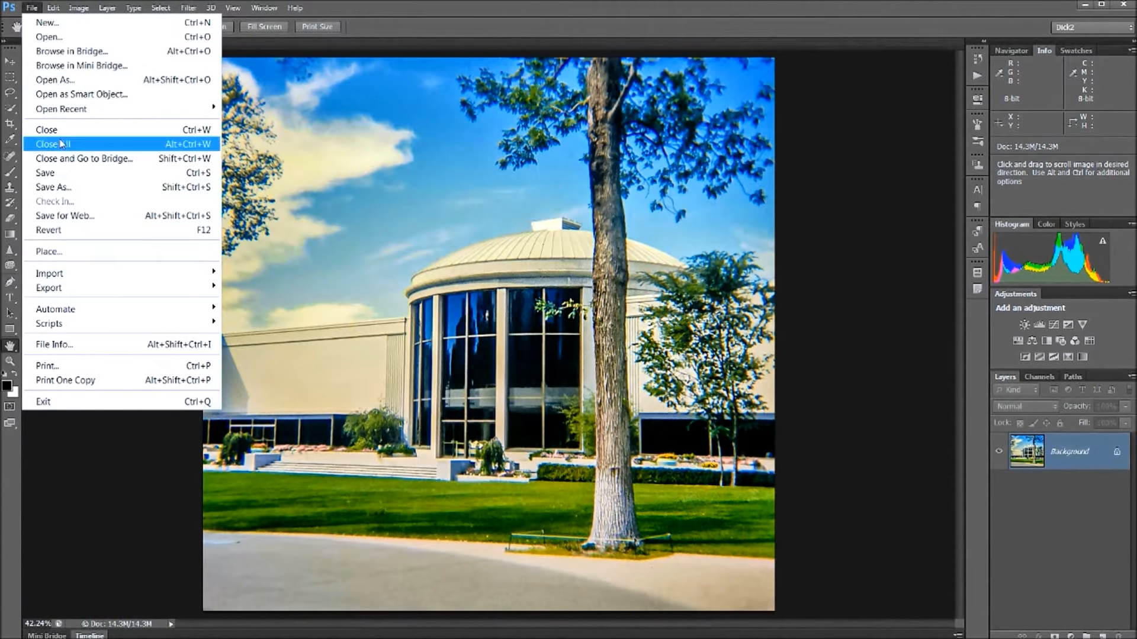
pyautogui.click(54, 174)
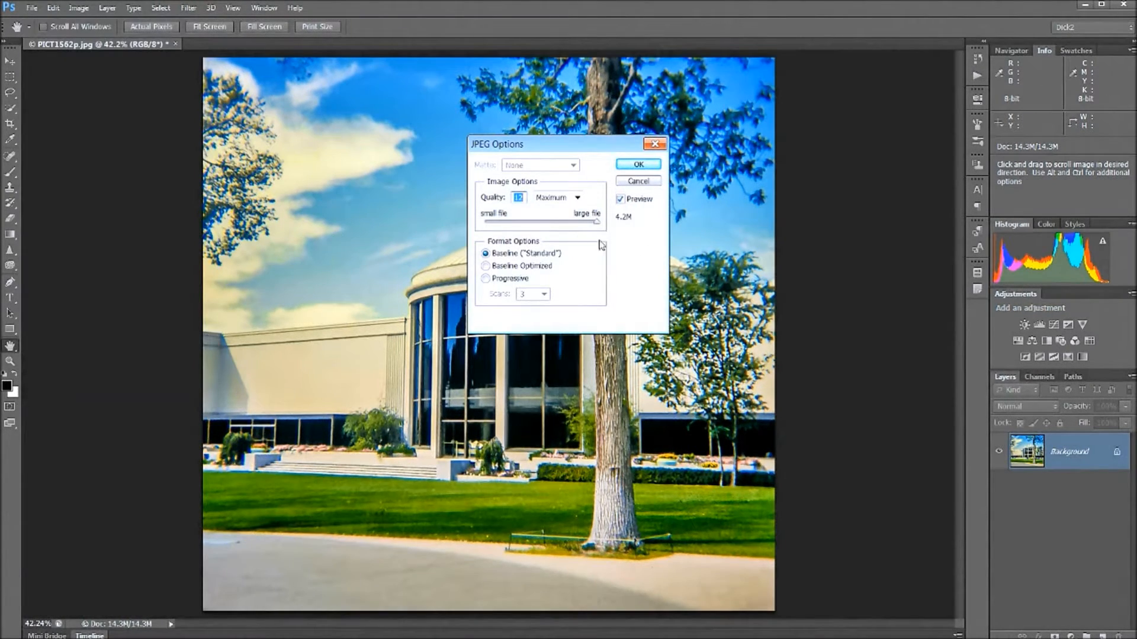
pyautogui.click(637, 164)
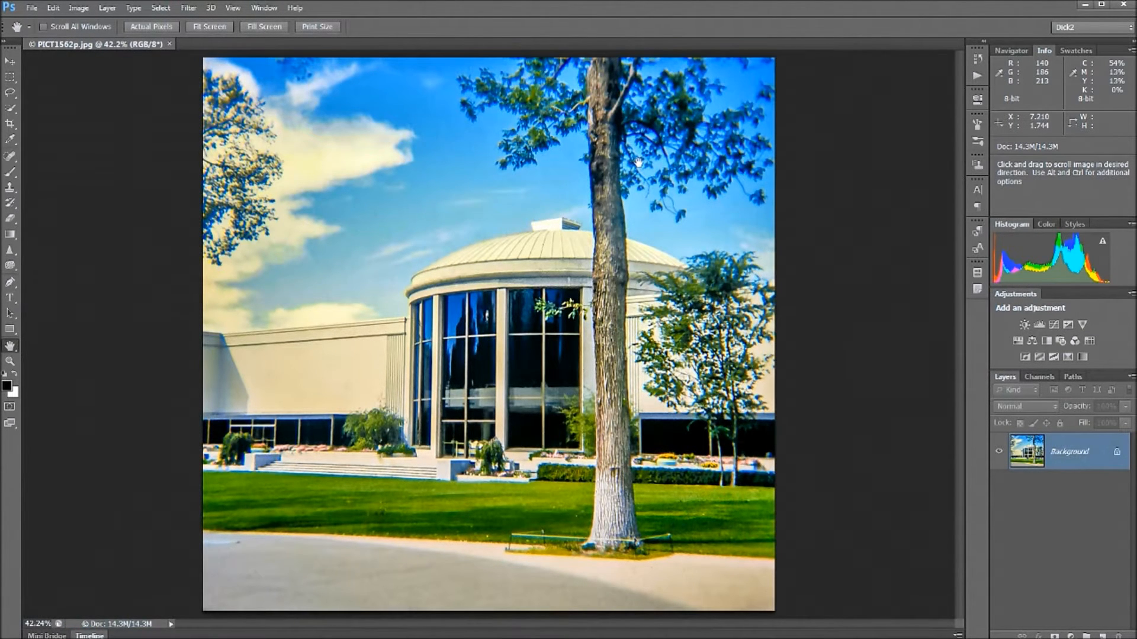
pyautogui.click(169, 44)
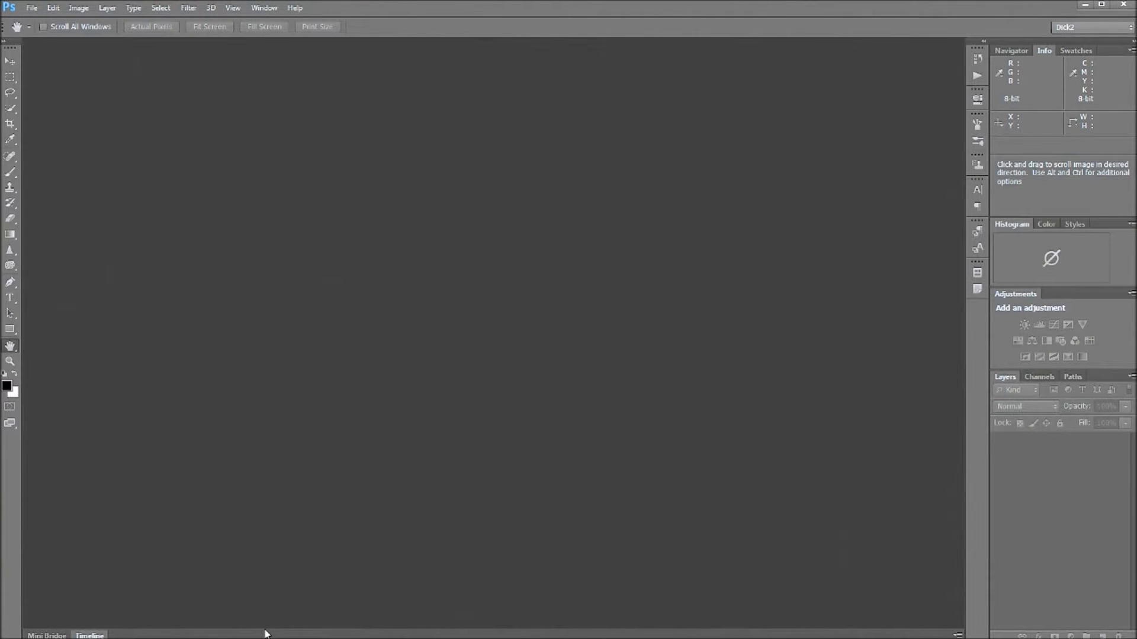
# Switch to Lightroom and import the changed metadata settings from disk for the edited photo PICT1562p.jpg.
pyautogui.press('super')
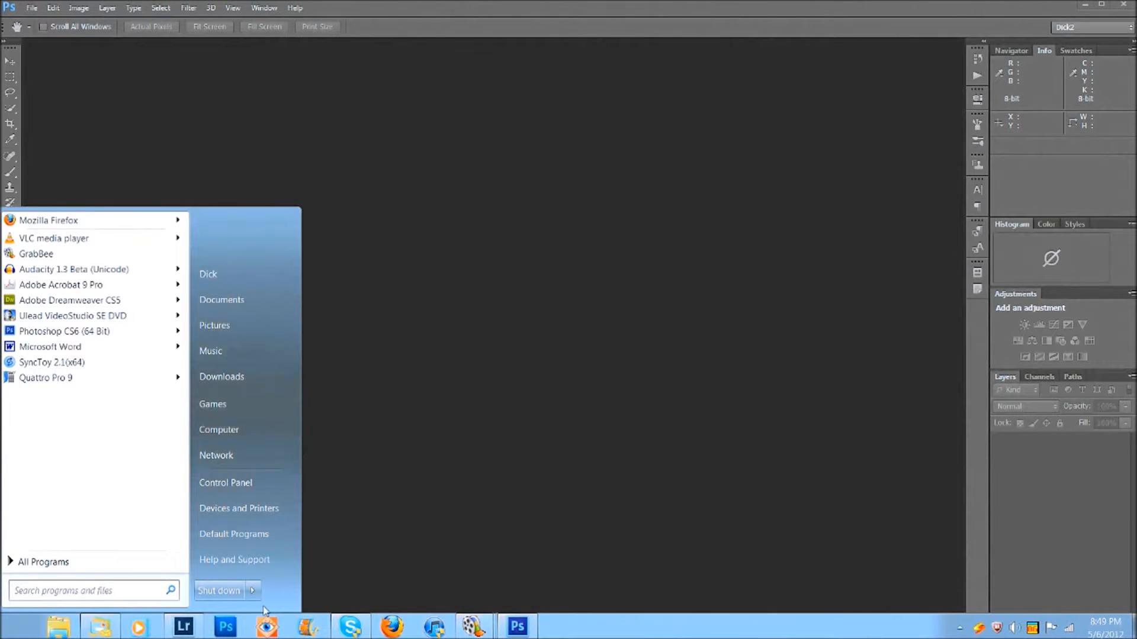
pyautogui.click(185, 628)
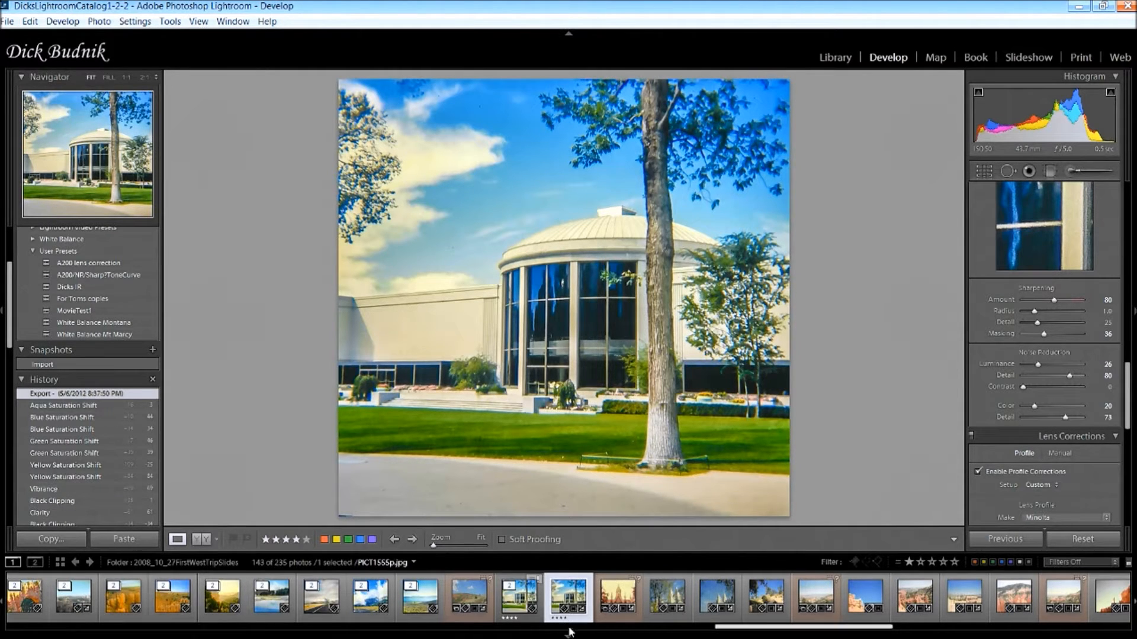
pyautogui.click(512, 600)
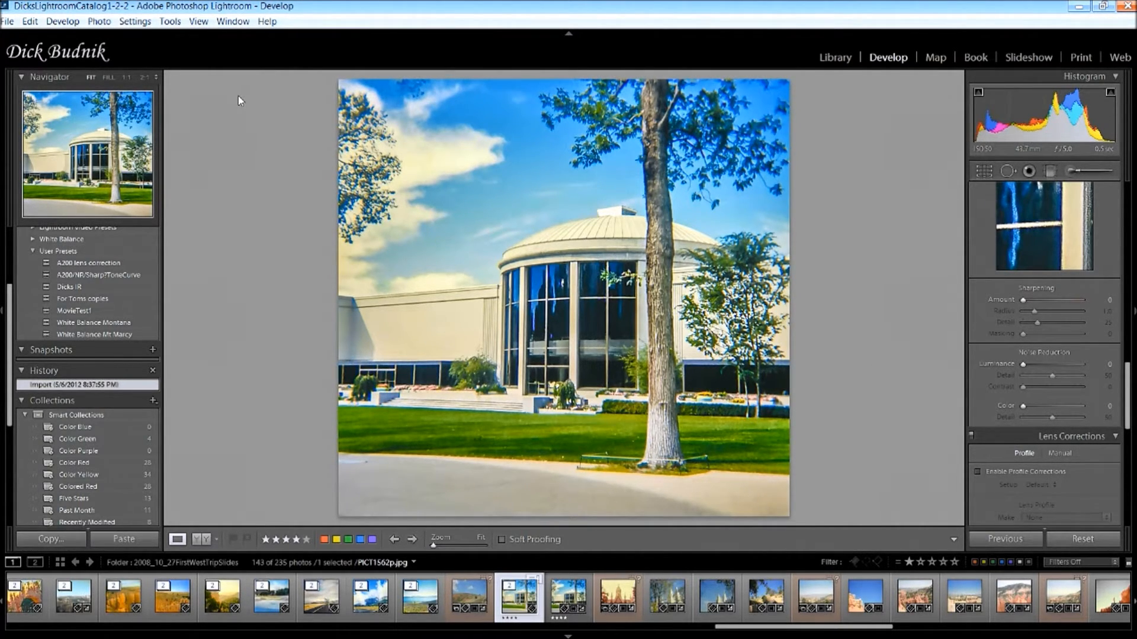
pyautogui.click(540, 580)
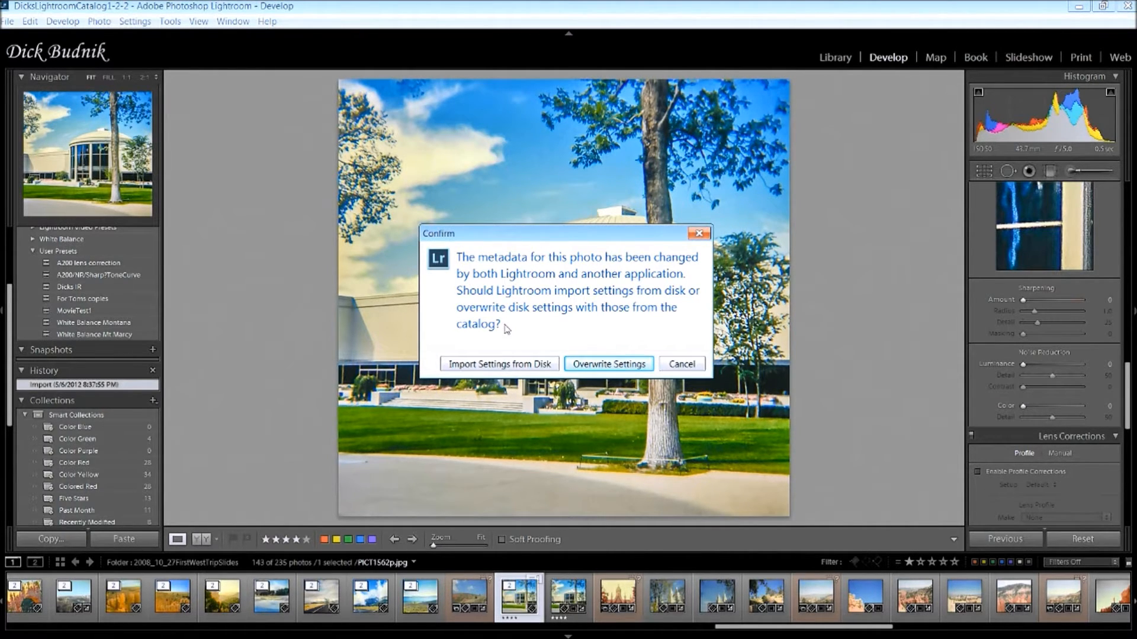
pyautogui.click(513, 365)
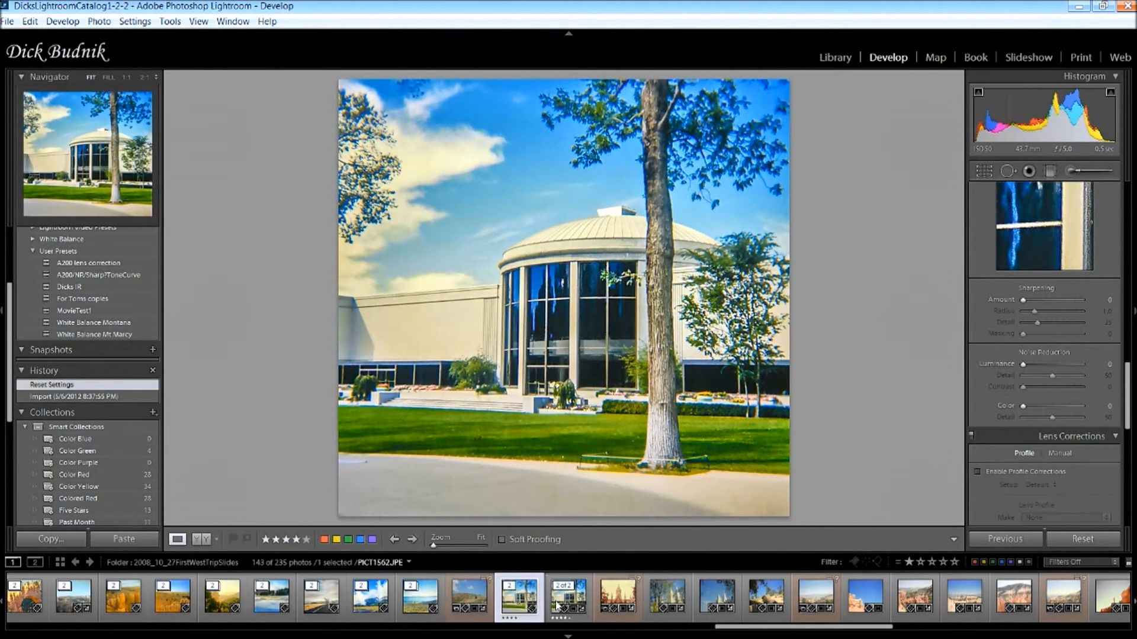
# Select the edited photo together with its neighbouring original and collapse their stack.
pyautogui.keyDown('ctrl'); pyautogui.click(559, 602); pyautogui.keyUp('ctrl')
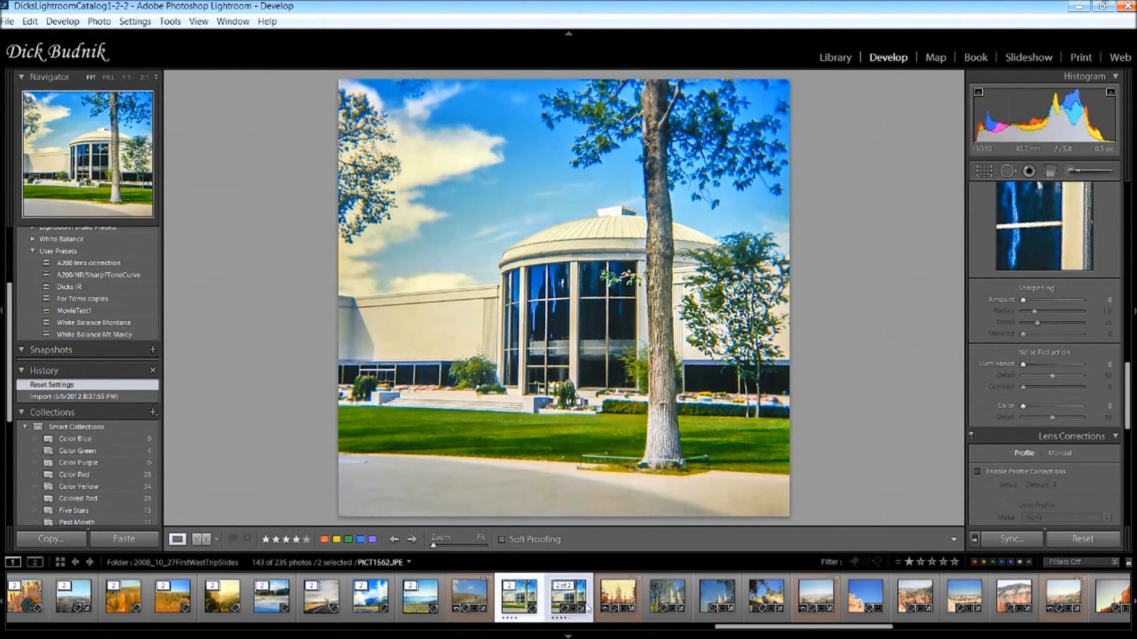
pyautogui.rightClick(513, 604)
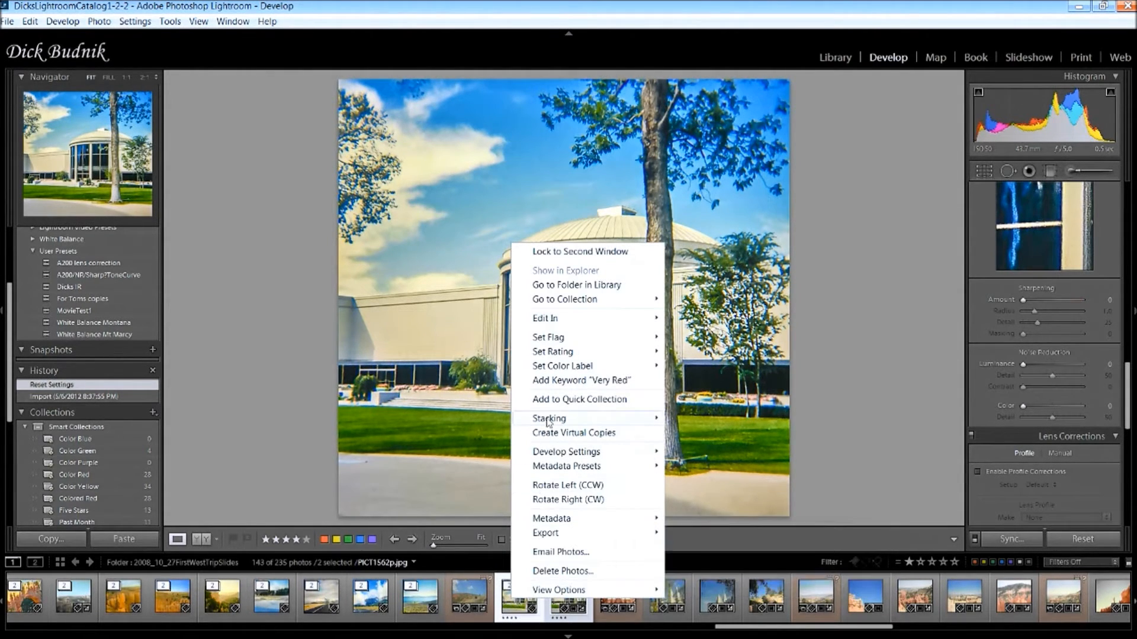
pyautogui.moveTo(550, 420)
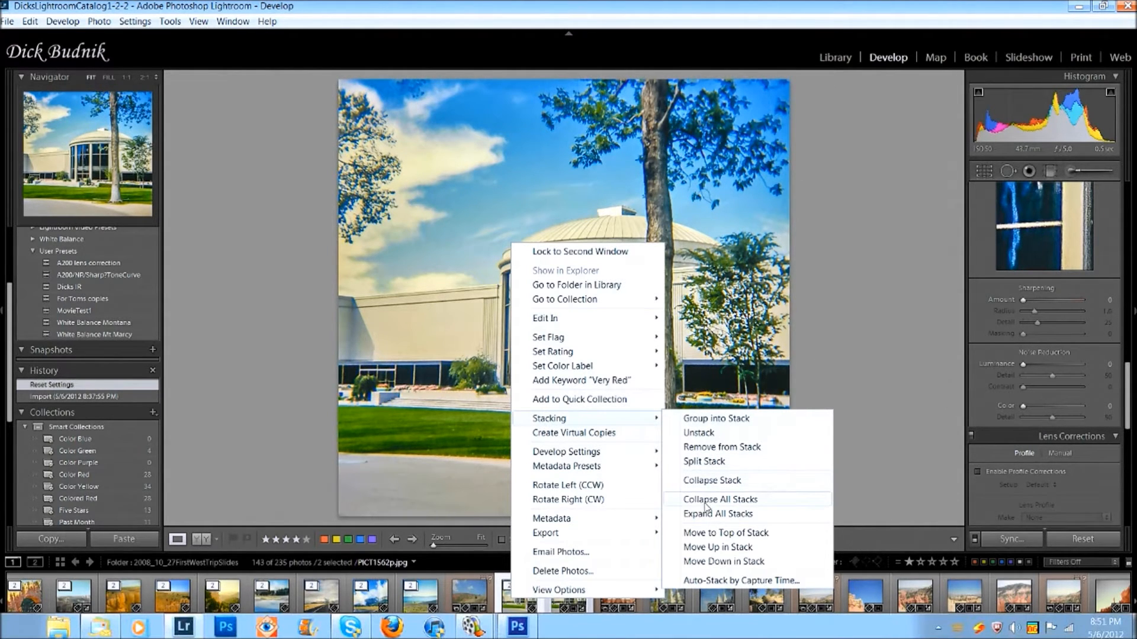
pyautogui.click(703, 481)
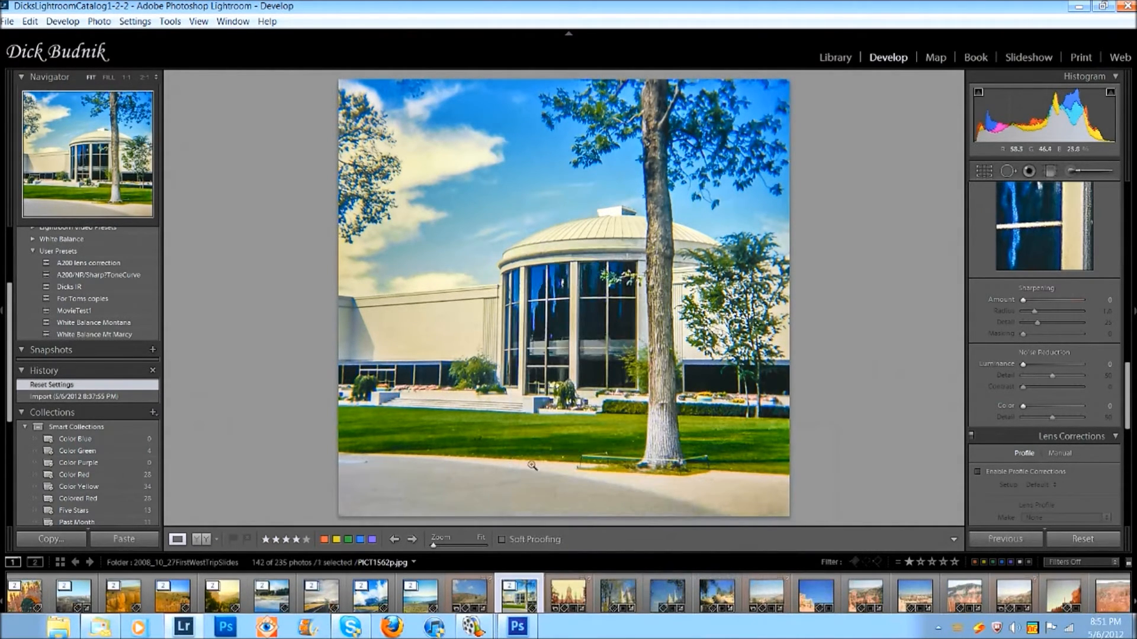